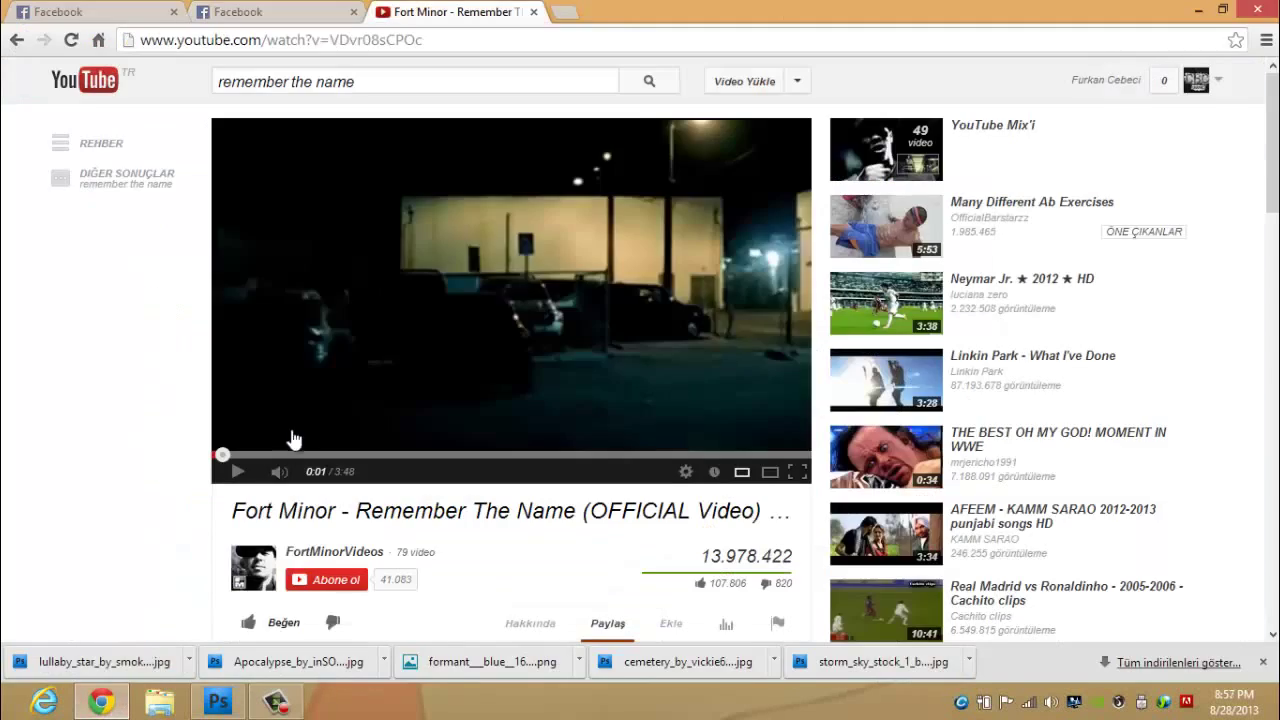
- Close the forehead outline, fill it white on a new layer, then hide that layer
alt+scroll(243, 402, up, 2)
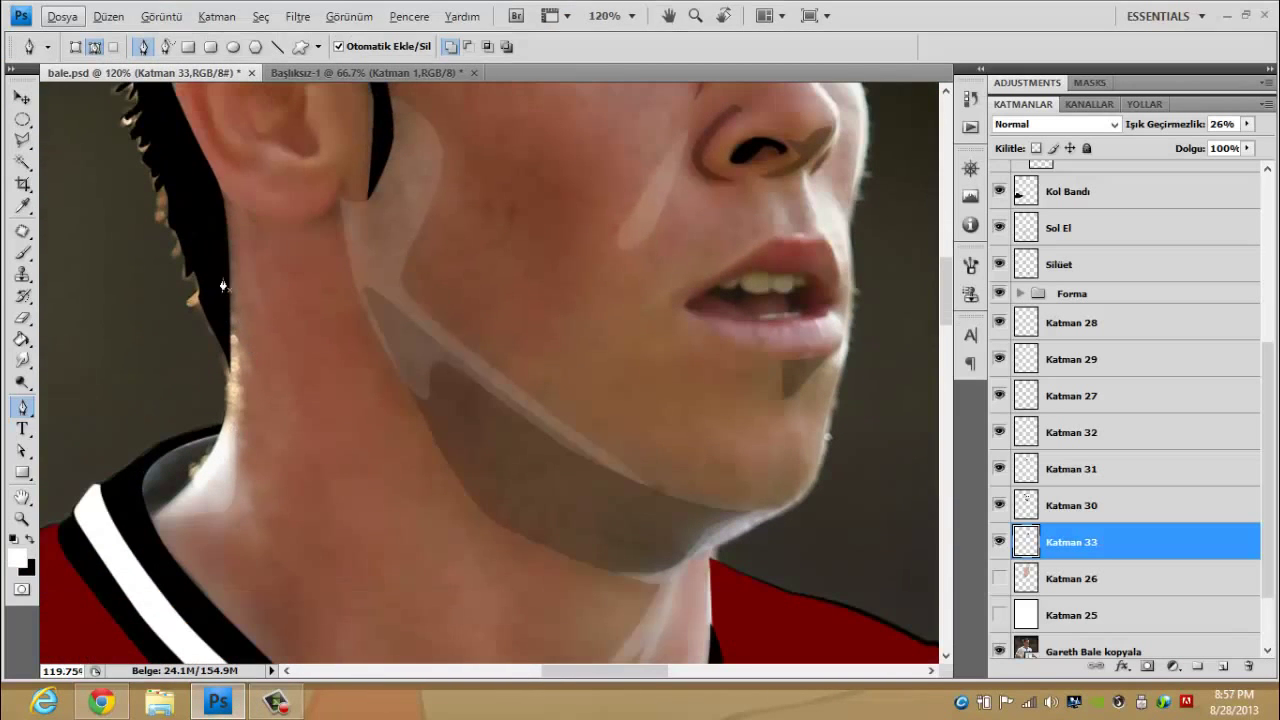
alt+scroll(218, 194, up, 2)
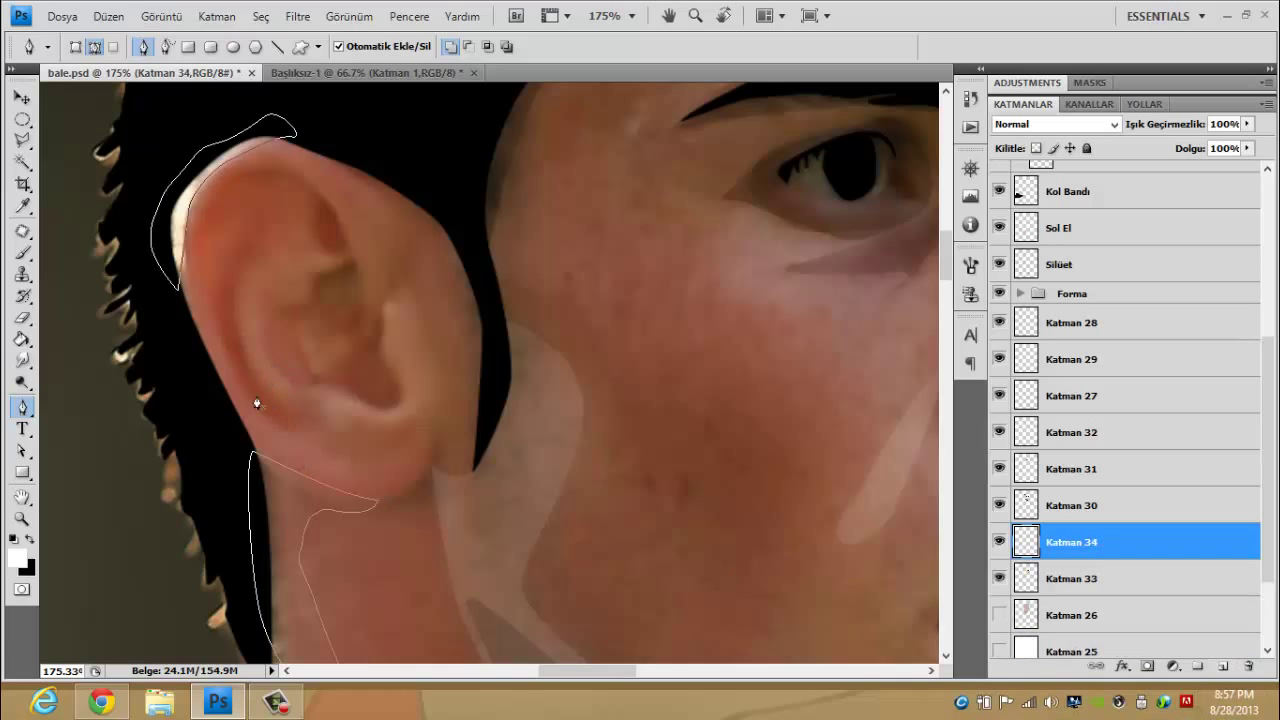
scroll(238, 386, right, 3)
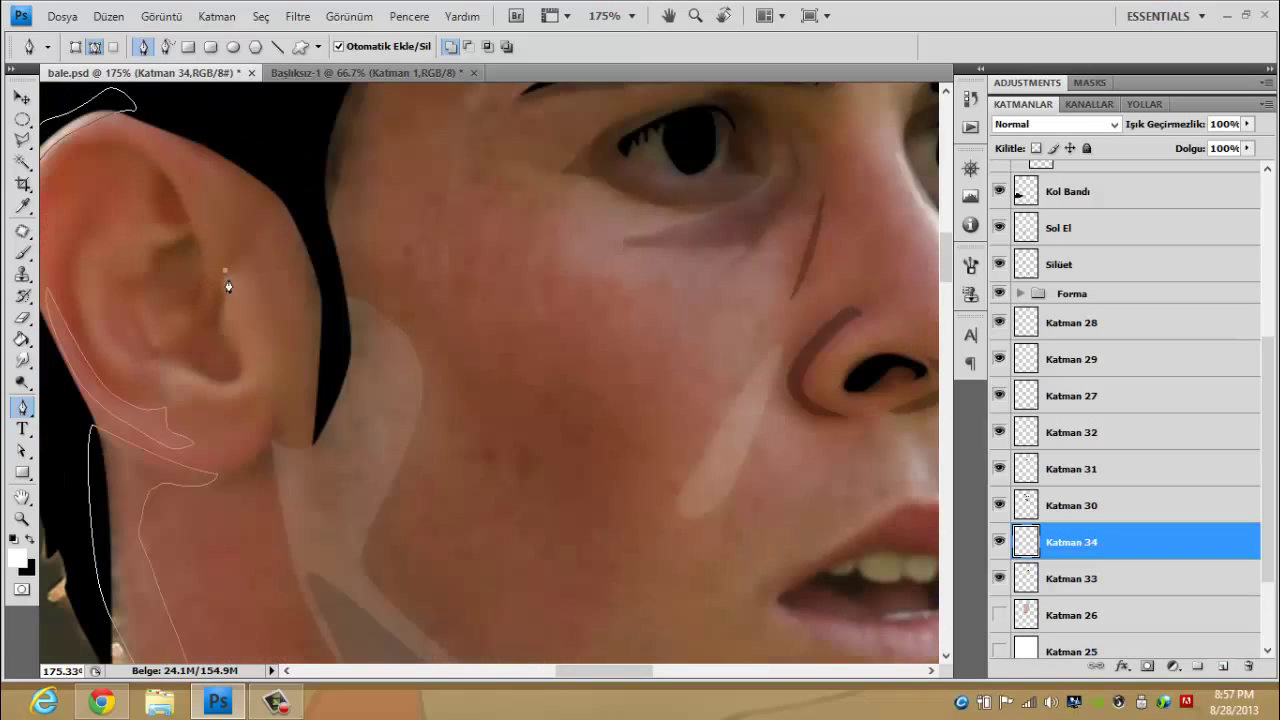
scroll(235, 275, left, 2)
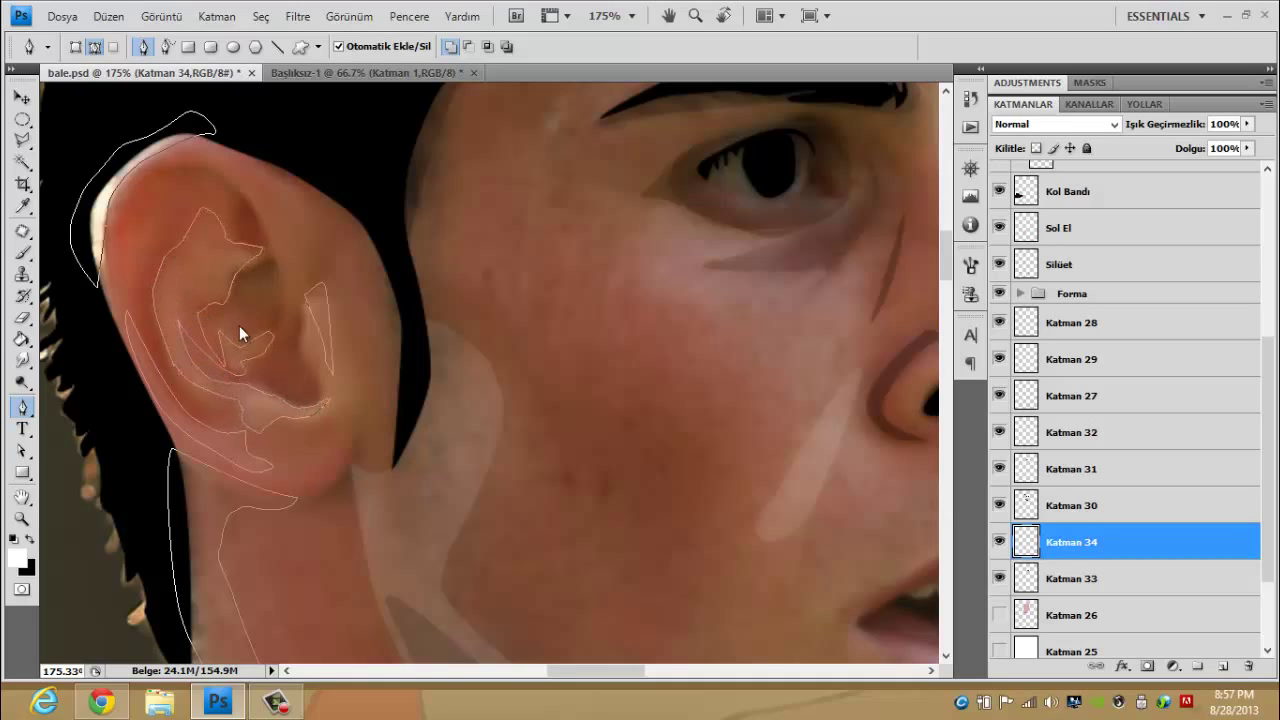
scroll(239, 325, up, 5)
scroll(419, 340, right, 5)
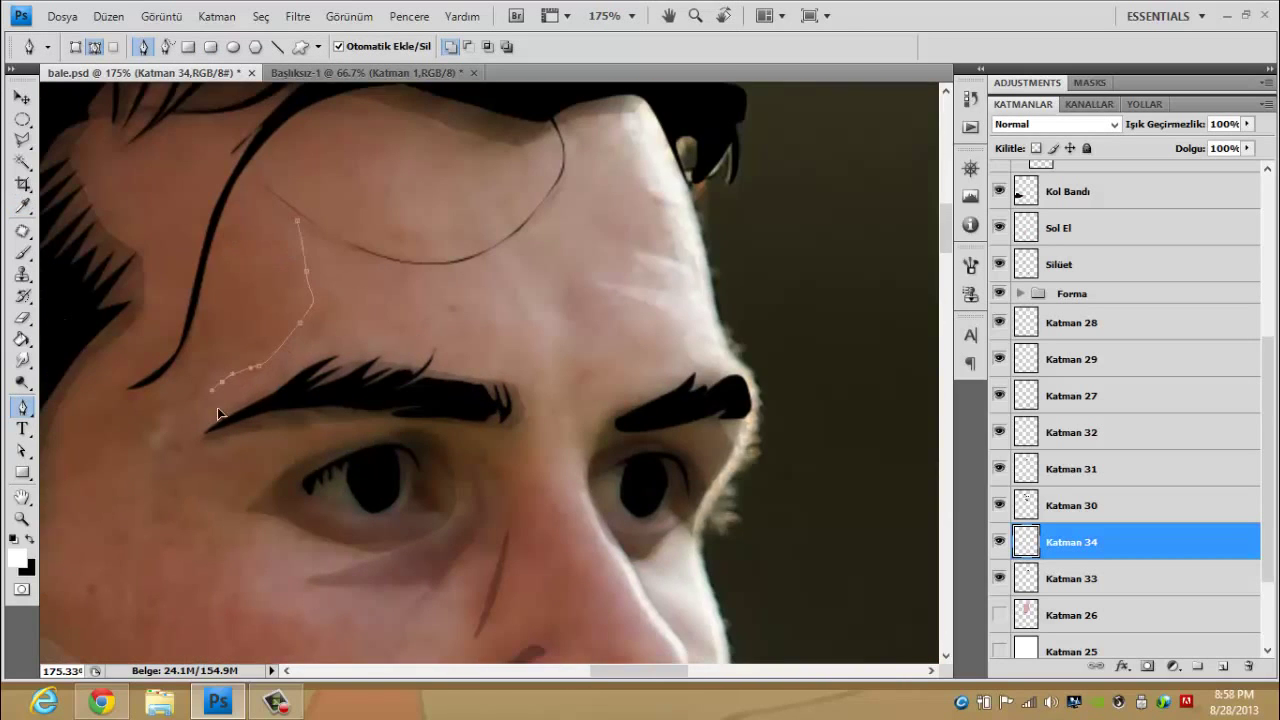
click(677, 300)
click(615, 100)
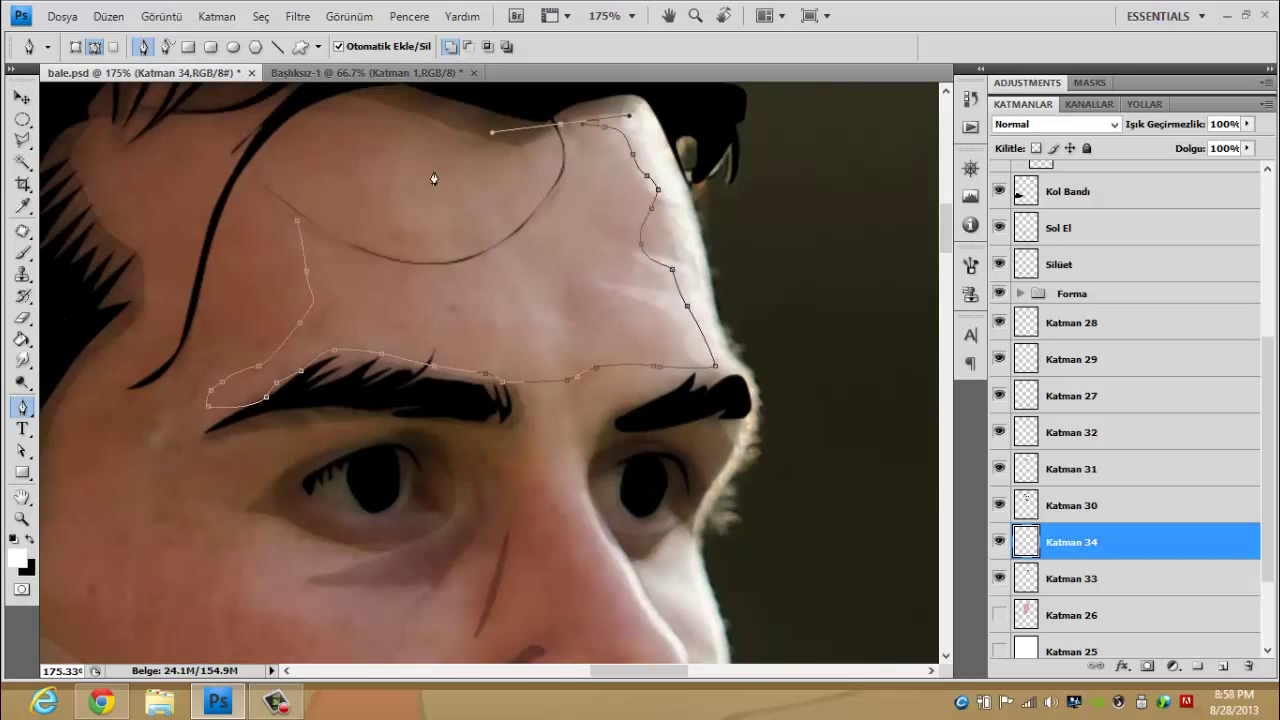
click(297, 219)
click(1222, 665)
right_click(588, 336)
click(729, 440)
click(999, 541)
- Fill the under-eye outline with white on a new highlight layer
scroll(493, 252, up, 1)
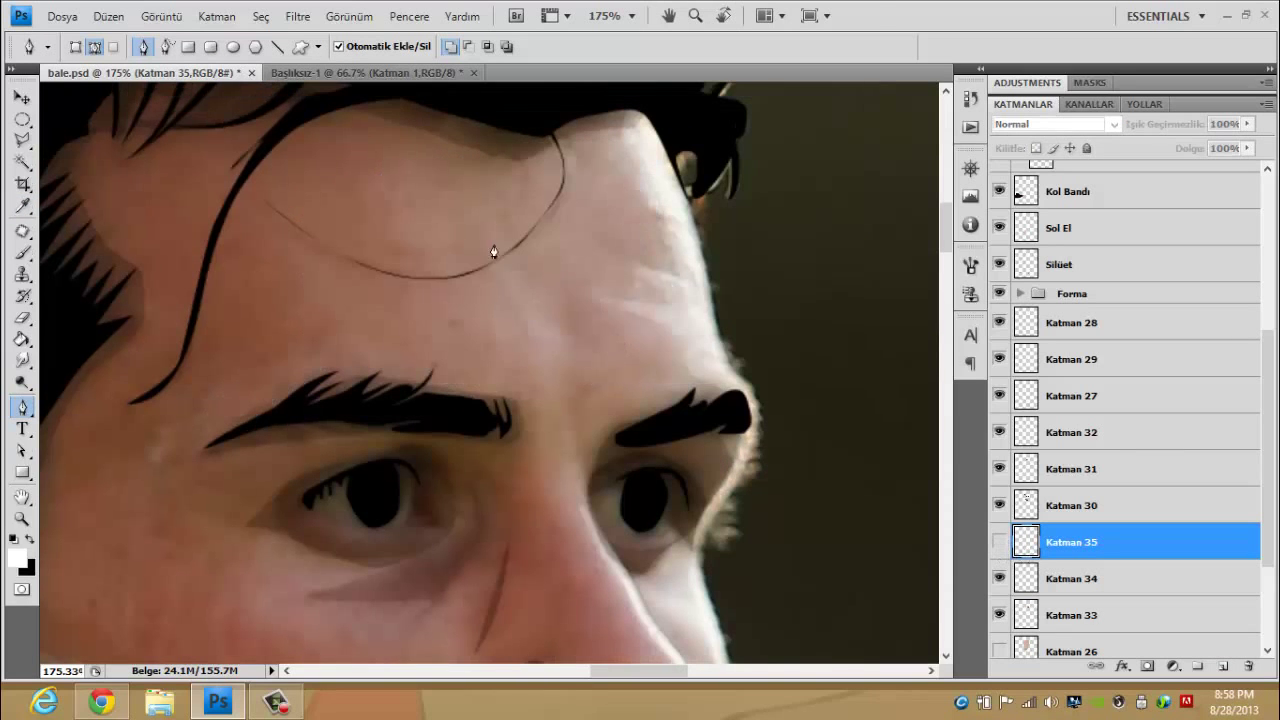
scroll(516, 240, down, 1)
scroll(516, 240, down, 4)
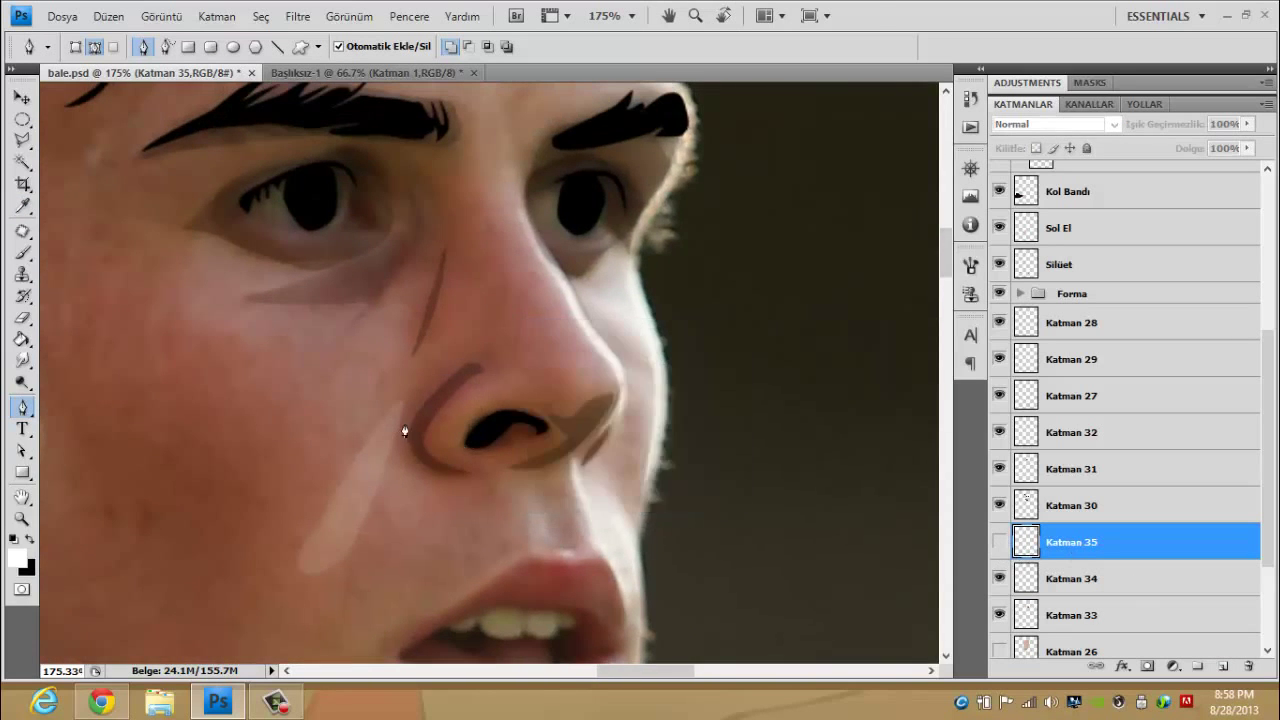
click(1222, 665)
right_click(574, 385)
key(Escape)
alt+scroll(277, 300, up, 1)
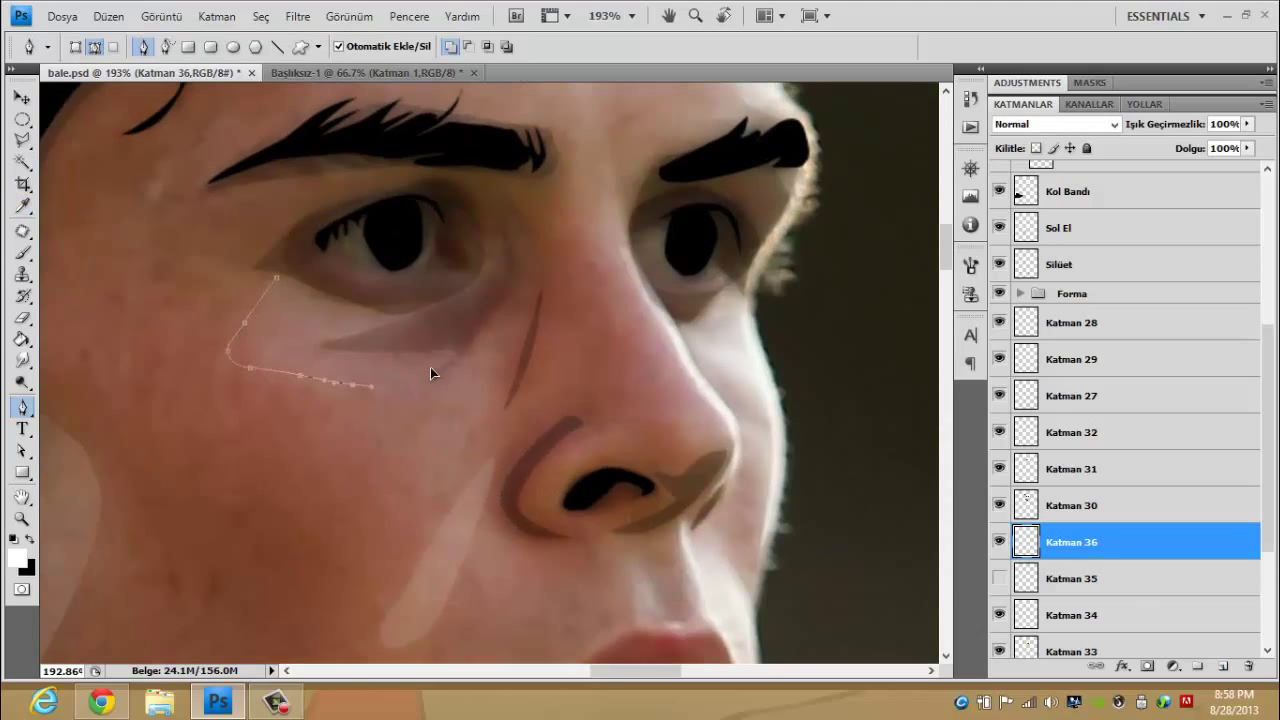
right_click(487, 425)
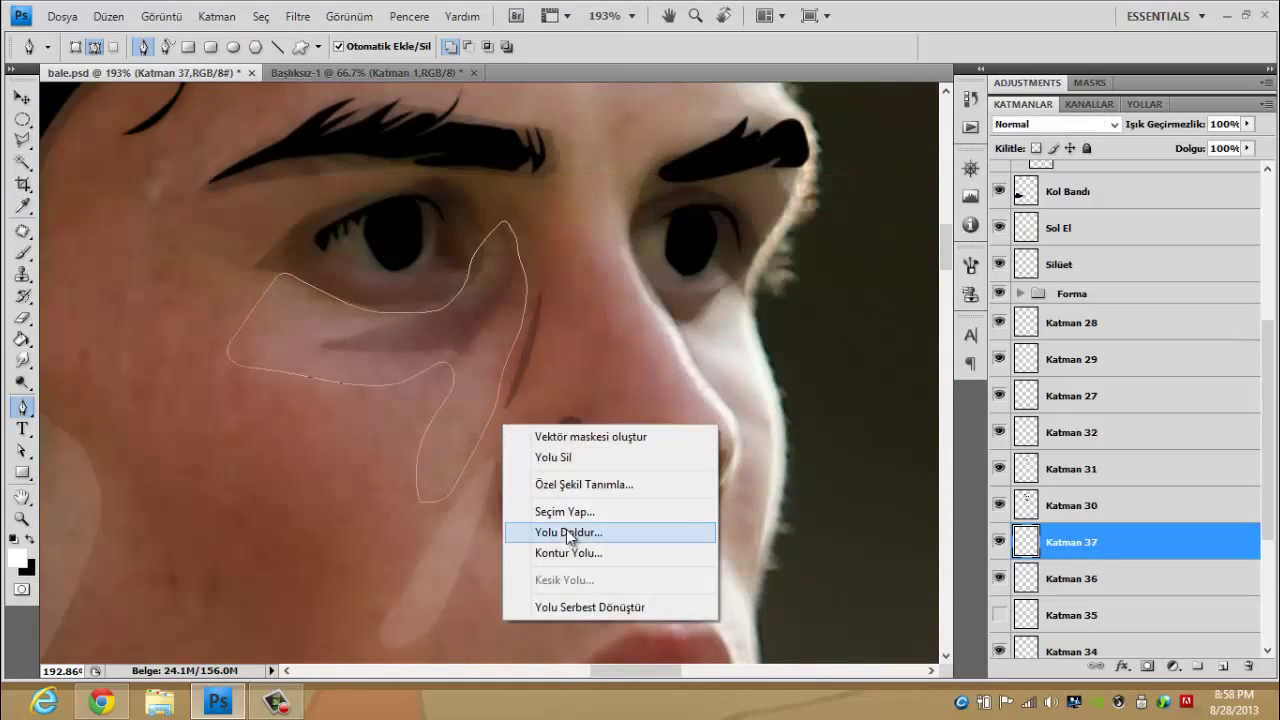
click(770, 529)
key(Return)
key(ctrl+shift+alt+n)
- Close the highlight outline along the side of the nose
drag(686, 336, 336, 271)
click(336, 263)
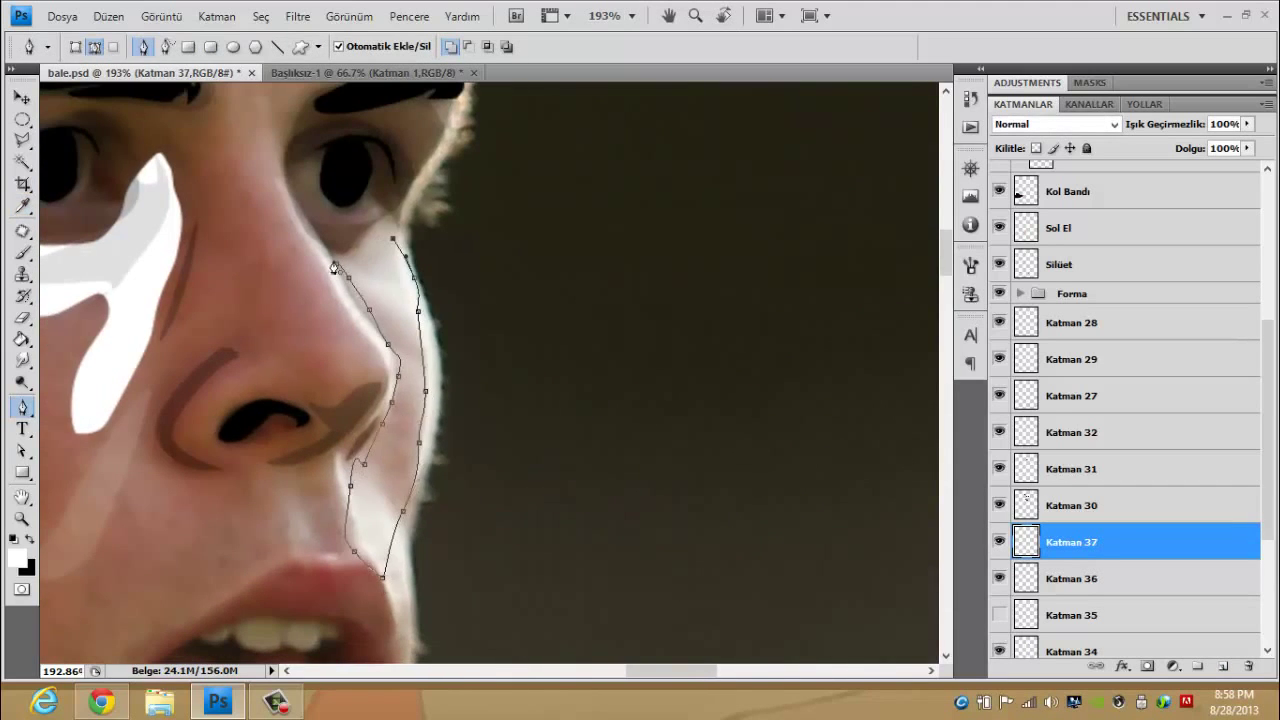
drag(224, 470, 564, 290)
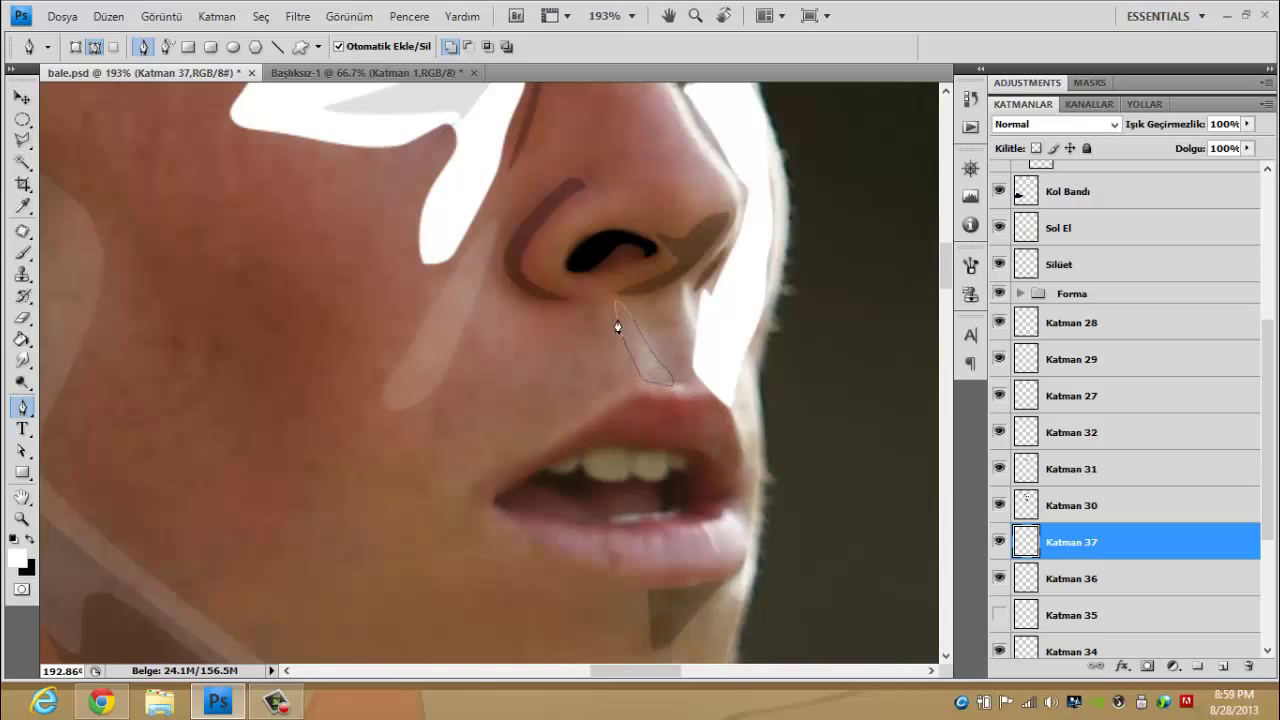
- Hide the nose and under-eye highlight layers and select neck layer Katman 33
alt+scroll(723, 449, down, 5)
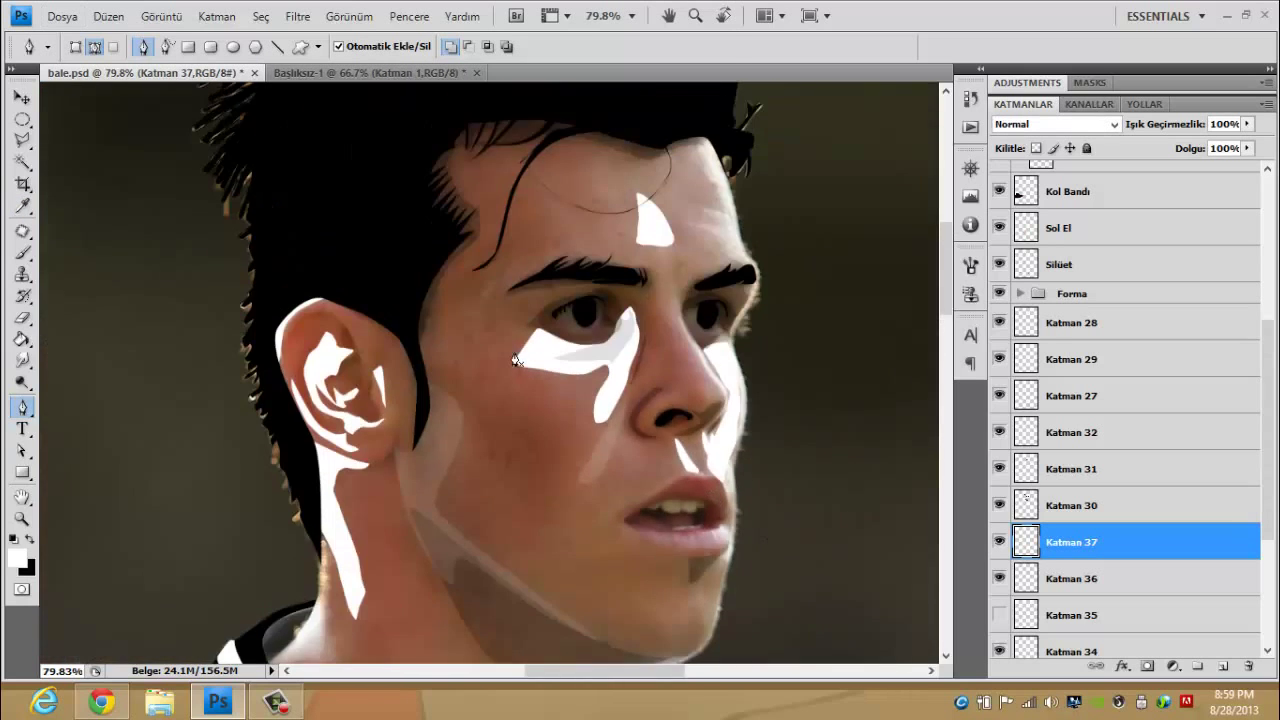
alt+scroll(523, 371, up, 2)
alt+scroll(523, 371, down, 2)
scroll(1016, 621, down, 5)
click(999, 552)
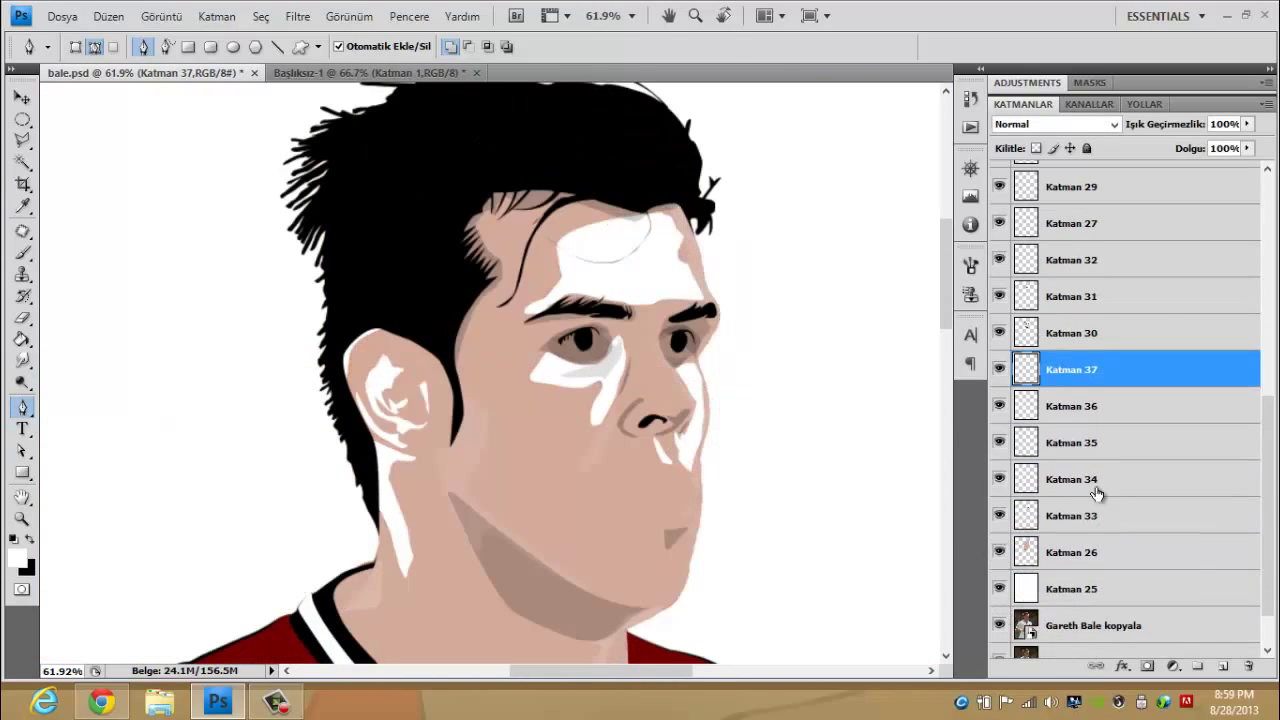
click(1070, 515)
click(999, 370)
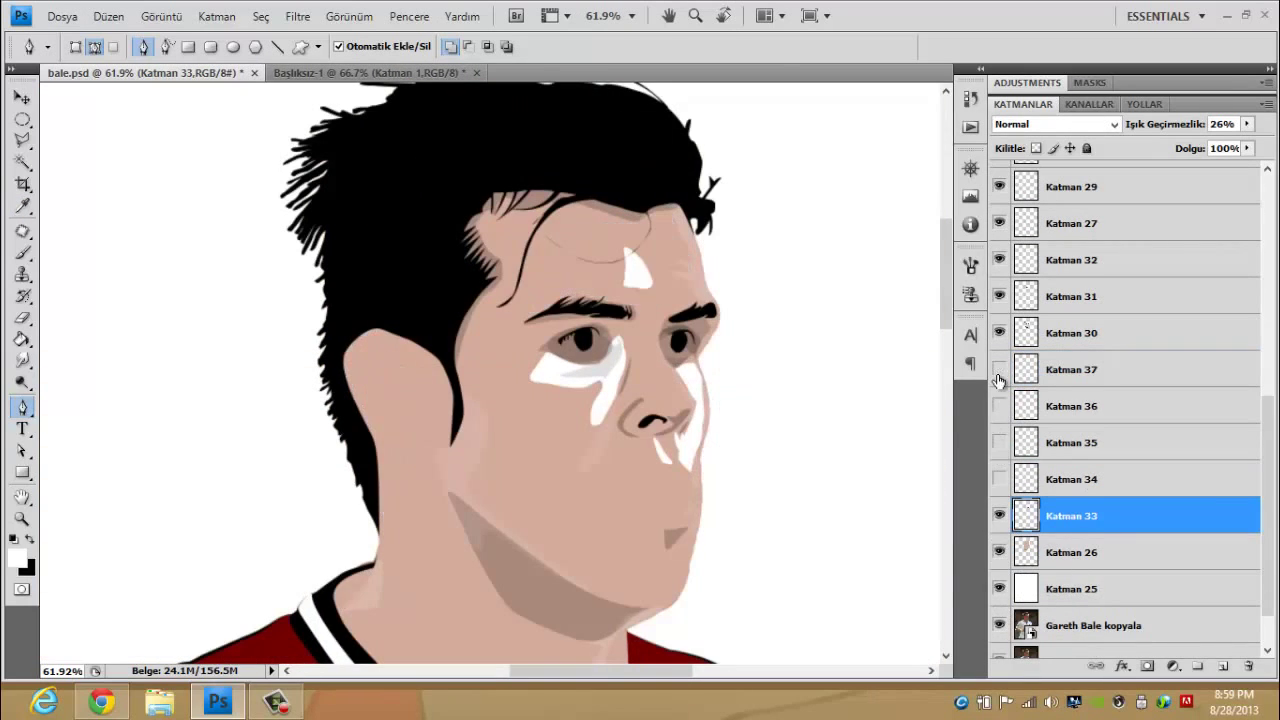
- Show the ear, forehead, under-eye and nose highlights, fading them (ear 4%, Katman 37 14%)
click(999, 479)
click(1090, 485)
drag(1160, 124, 1109, 157)
click(999, 443)
click(1070, 443)
click(999, 406)
click(1070, 406)
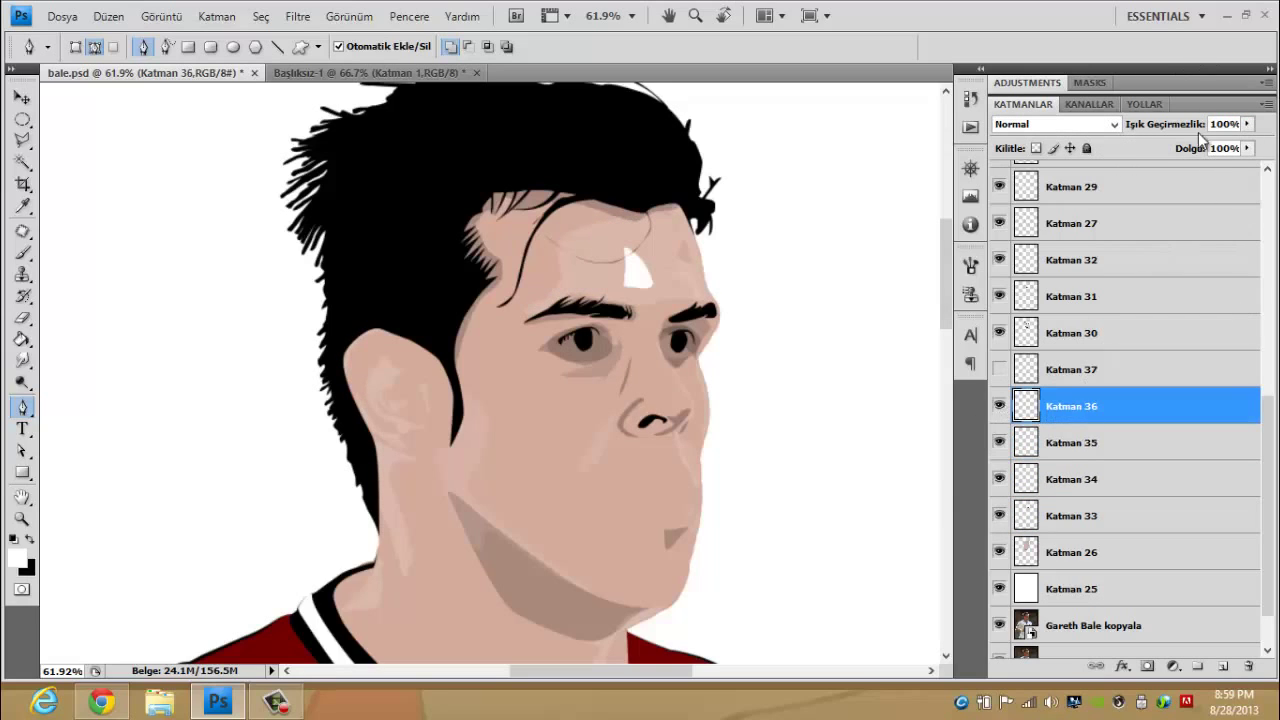
drag(1201, 138, 1100, 152)
click(999, 369)
click(1075, 369)
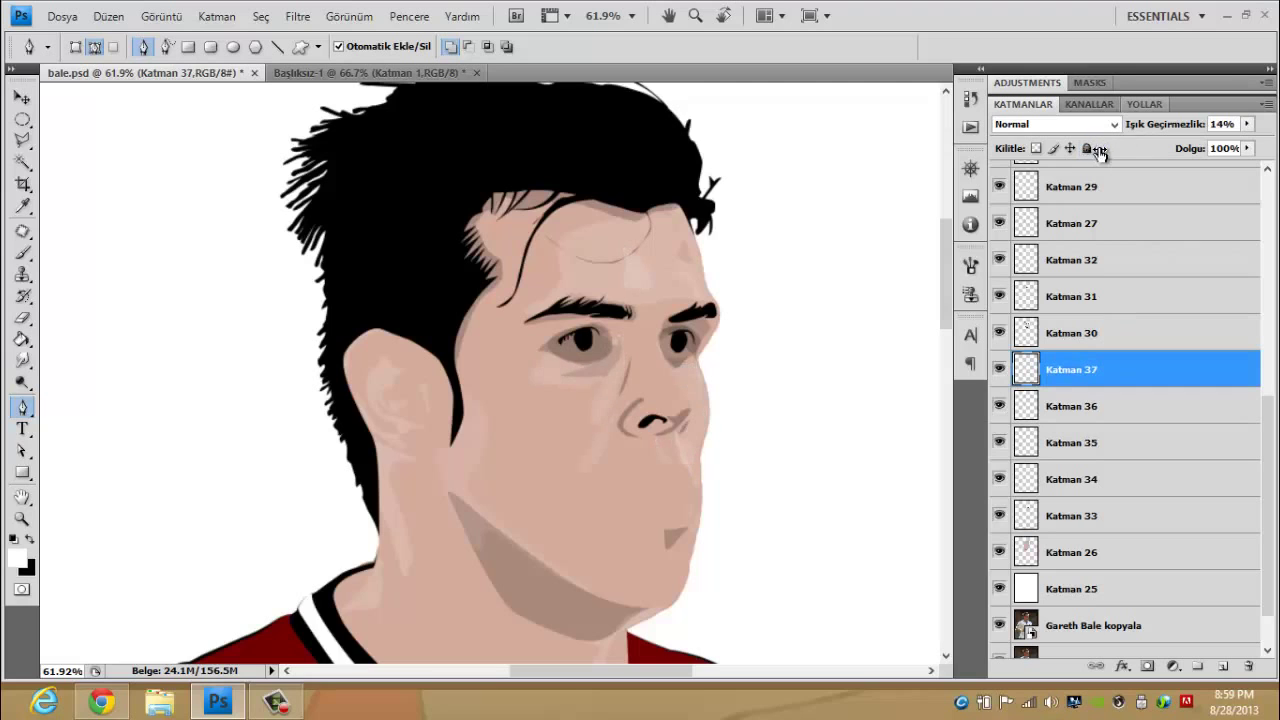
- Hide the flat skin colour layer and the white backdrop layer
scroll(1125, 400, down, 2)
click(999, 494)
click(999, 530)
- Trace shadow outlines across the cheek, around the mouth and along the jawline to the chin
scroll(571, 429, up, 5)
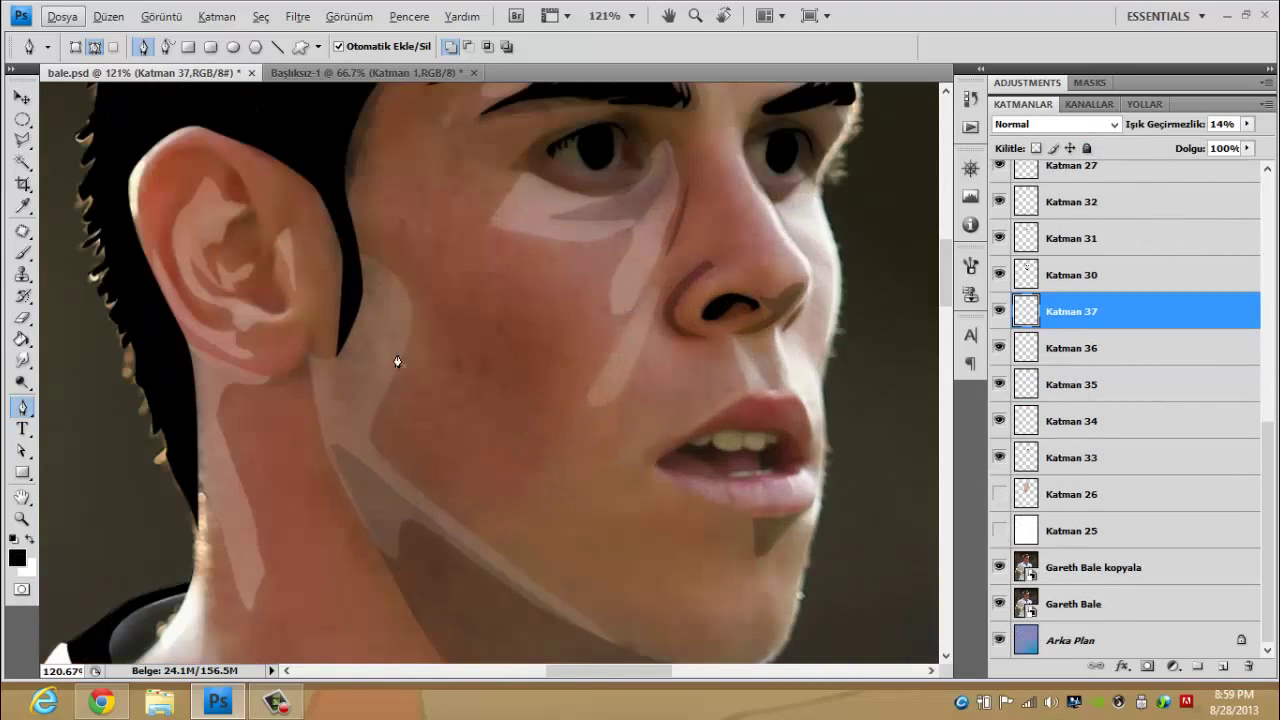
click(346, 200)
drag(436, 265, 463, 282)
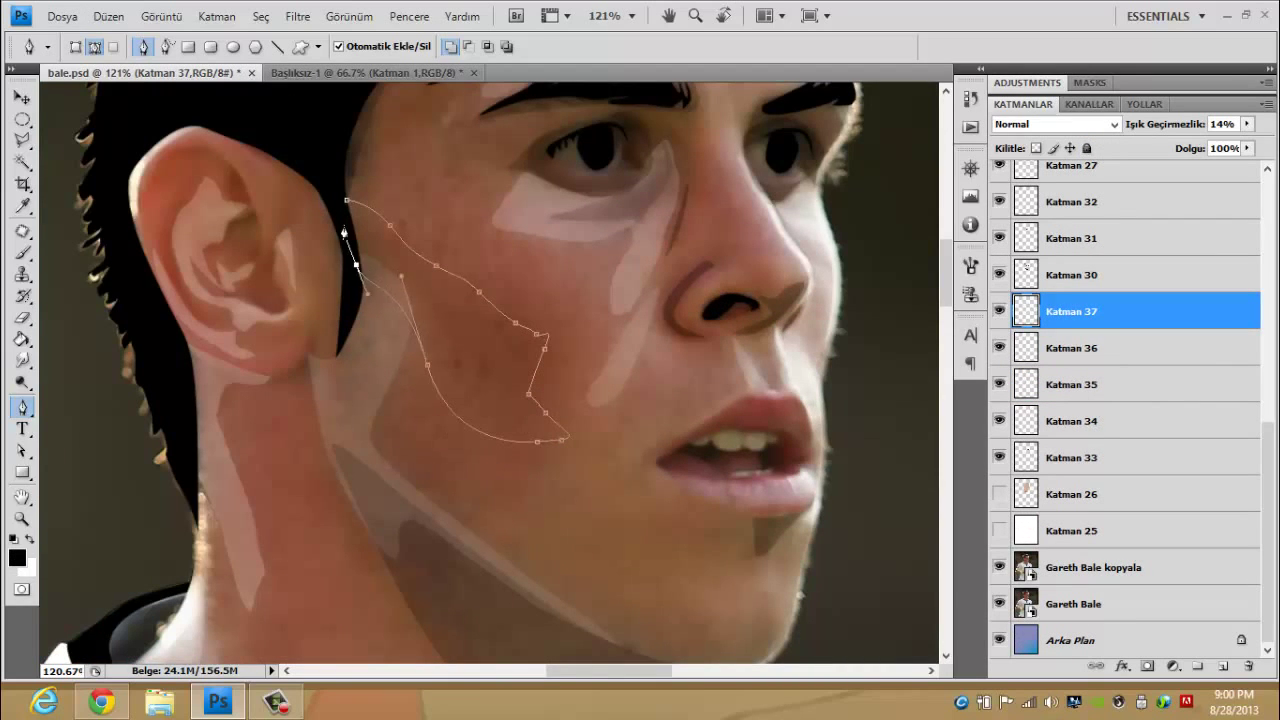
drag(656, 441, 560, 416)
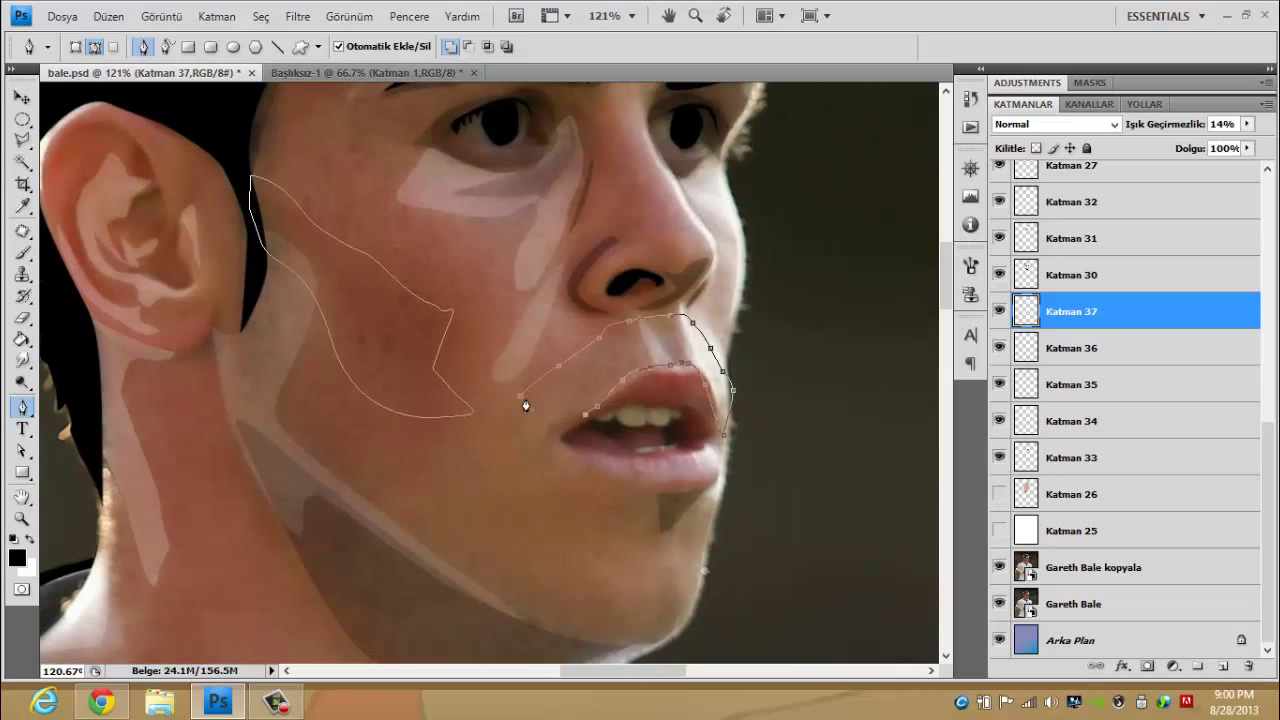
drag(652, 510, 647, 414)
click(276, 333)
click(385, 413)
click(472, 455)
click(538, 483)
click(598, 498)
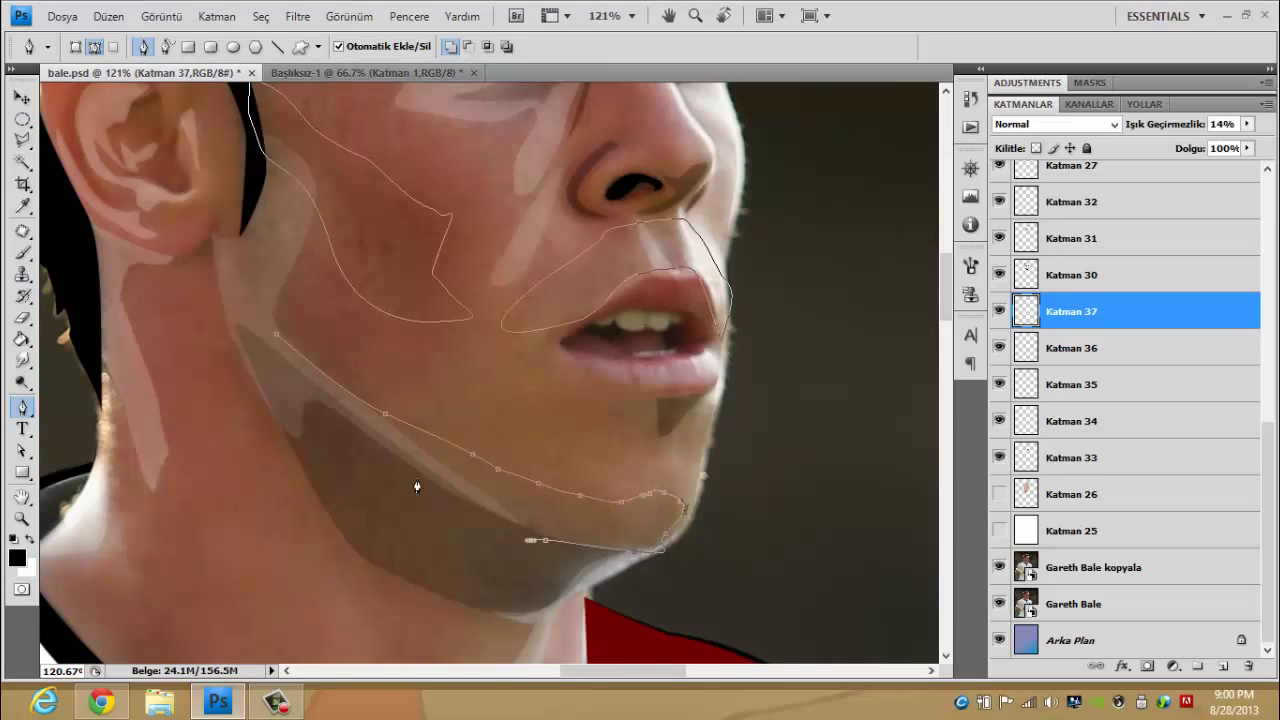
- Fill the shadow outlines with black on a new layer at 16% opacity
right_click(492, 390)
click(571, 508)
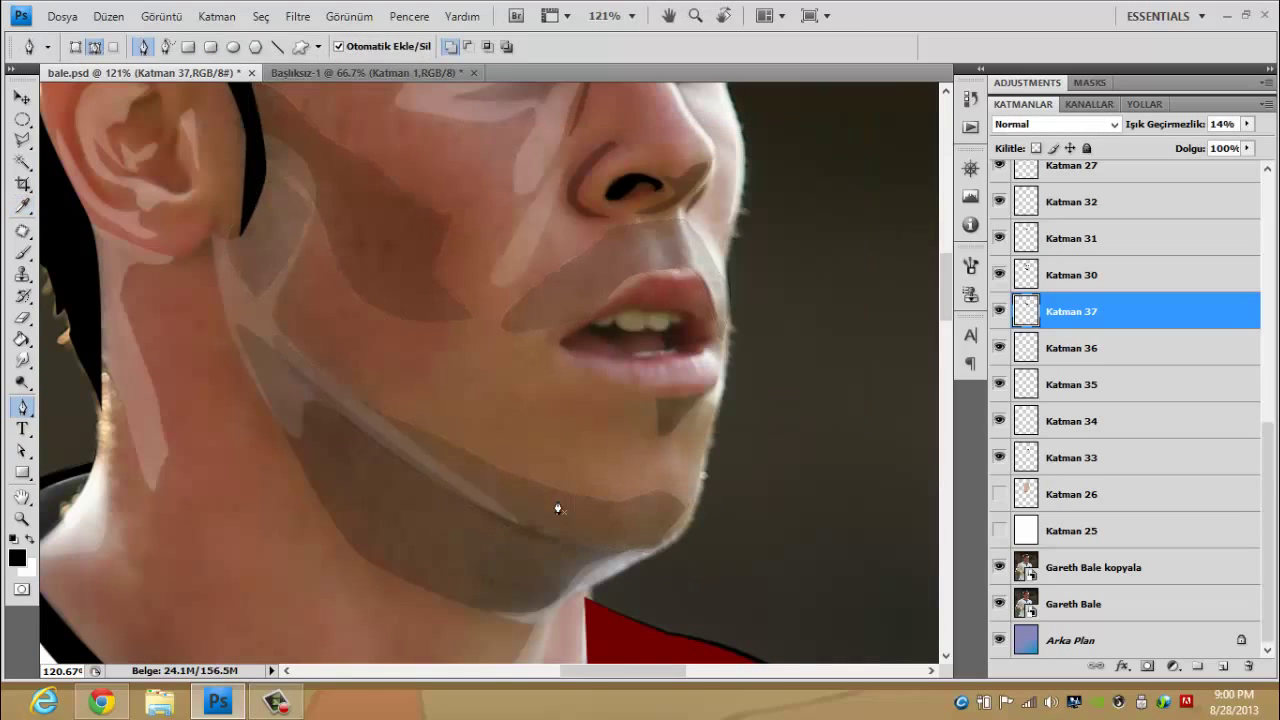
key(ctrl+shift+n)
key(Return)
key(Return)
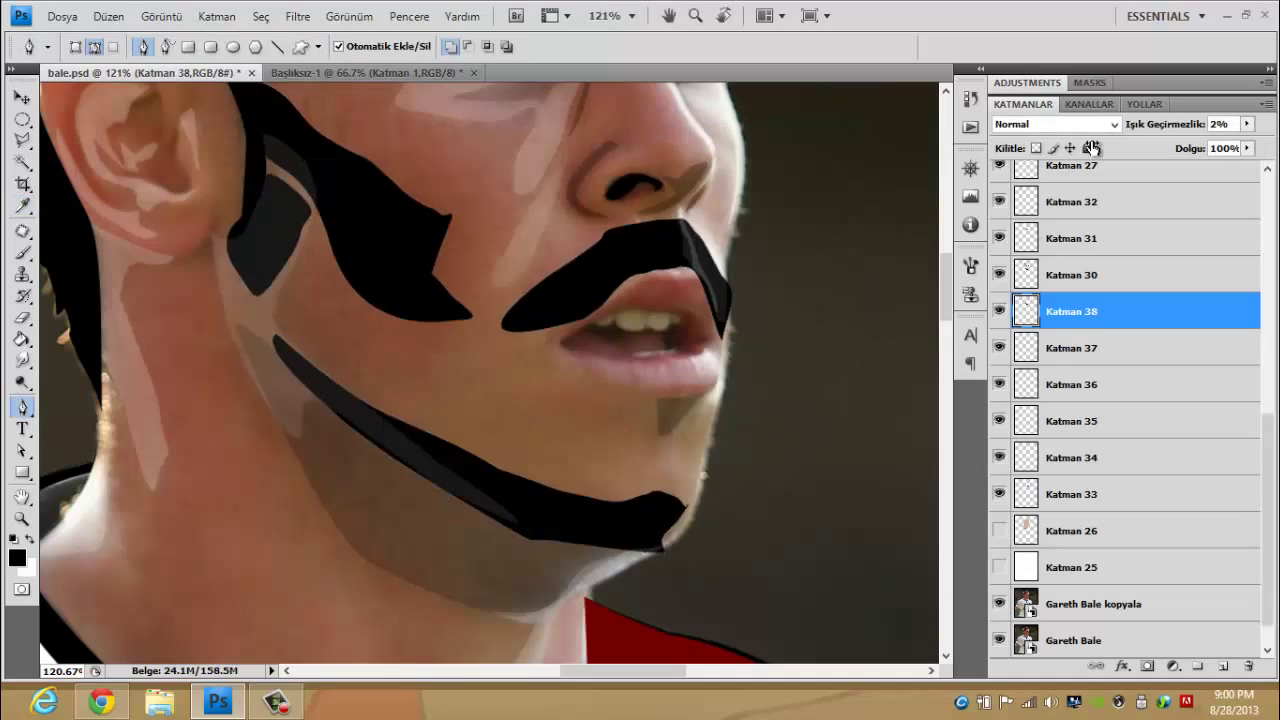
key(1)
key(6)
scroll(589, 388, down, 5)
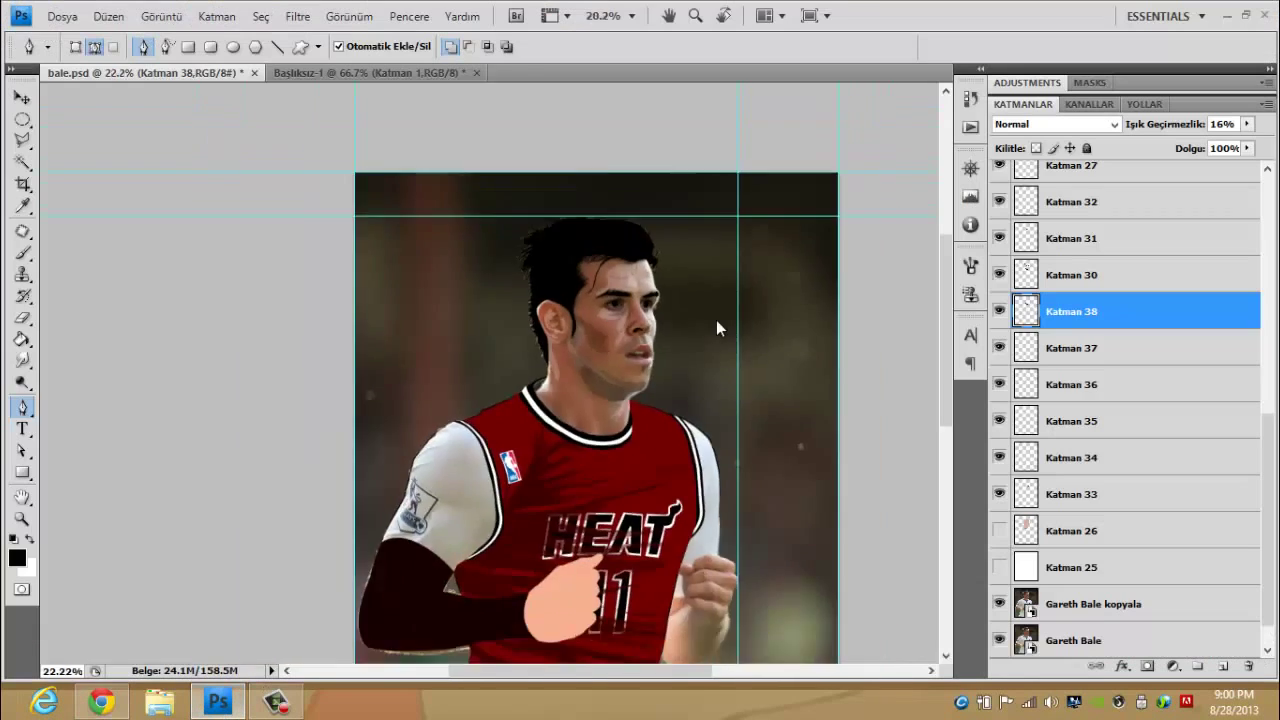
scroll(633, 504, up, 3)
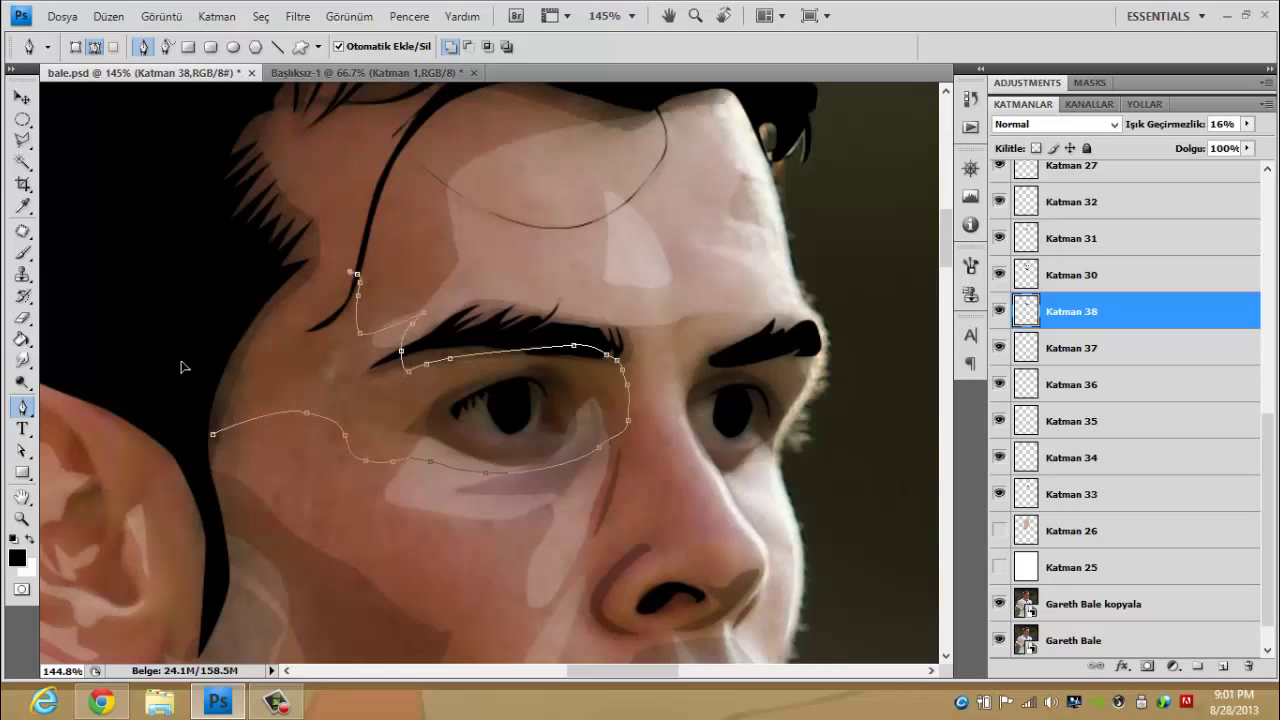
- Fill the eye outlines on a new layer at 8% opacity
click(1222, 665)
right_click(676, 483)
key(Escape)
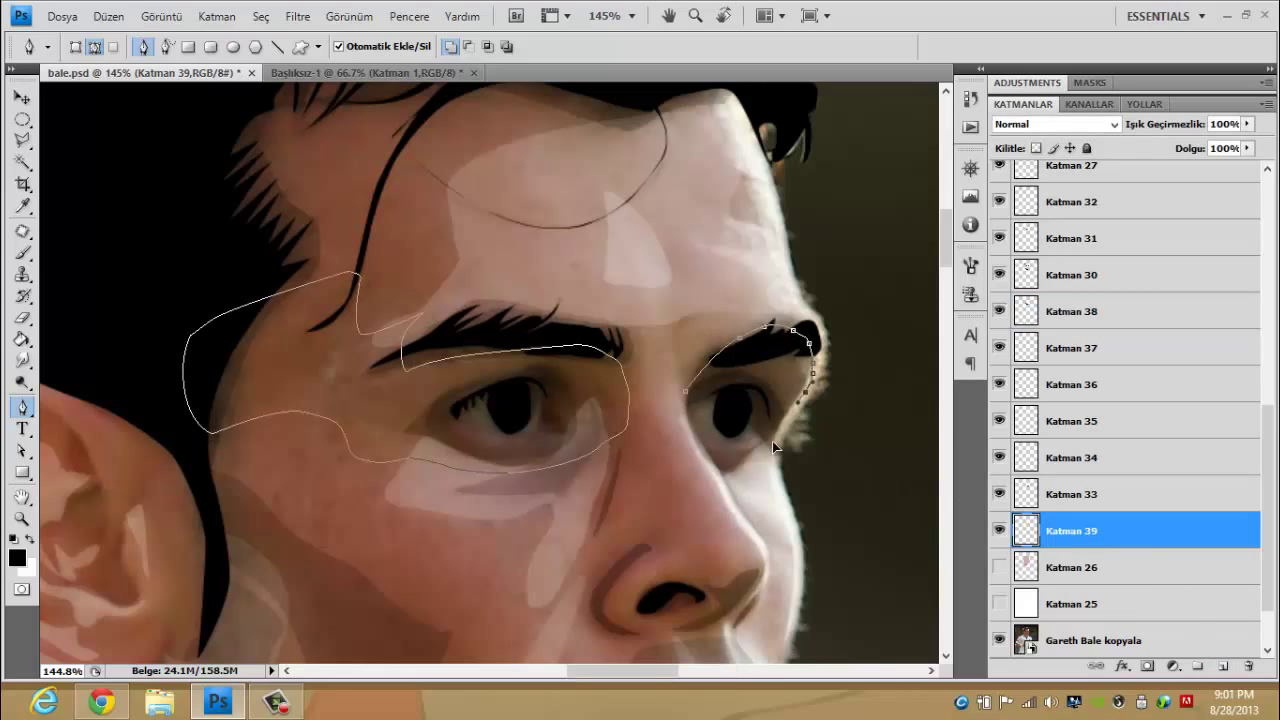
right_click(766, 384)
click(814, 500)
key(0)
key(8)
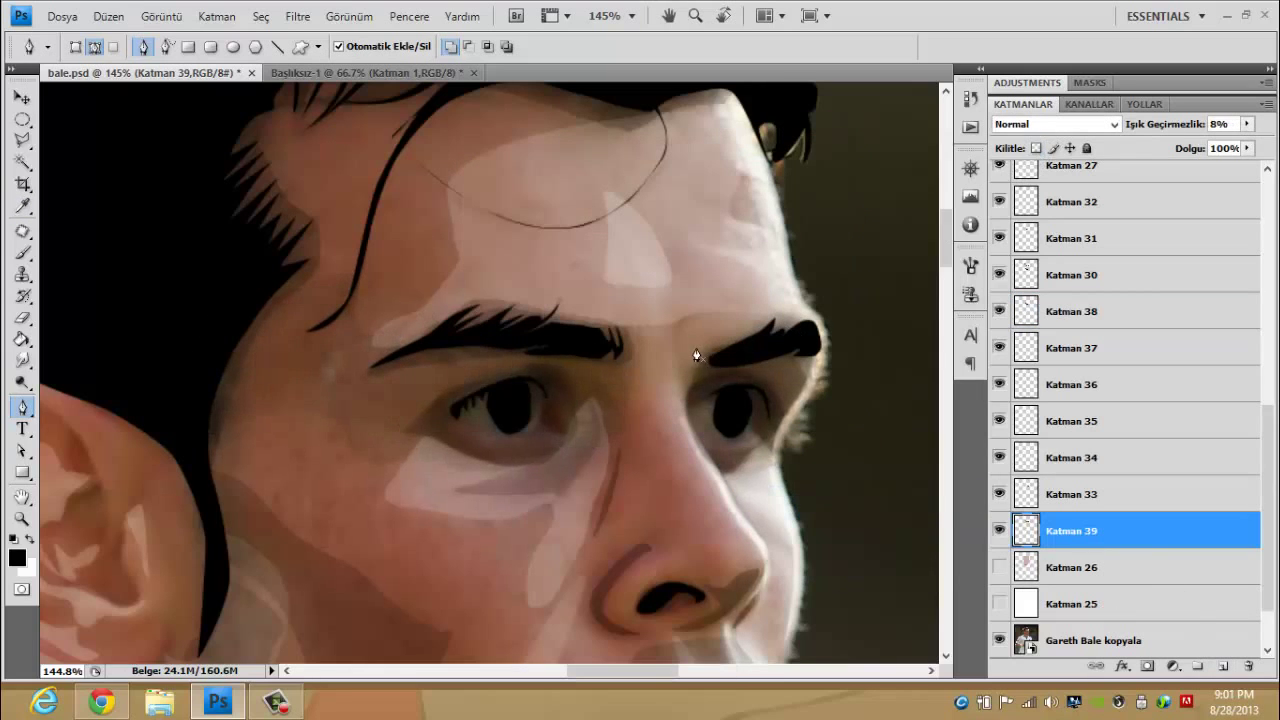
scroll(434, 442, down, 1)
scroll(434, 442, up, 1)
- Fill the eye socket outline on new layer Katman 40 at 9% opacity
click(397, 378)
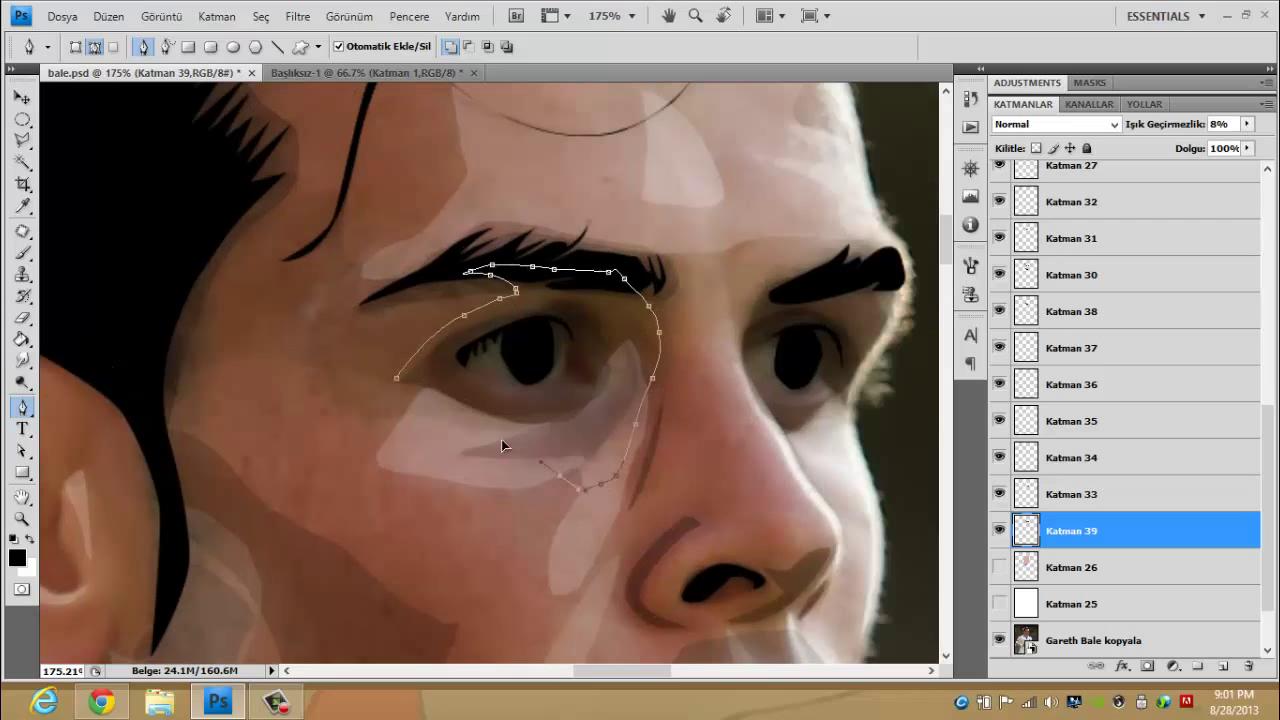
right_click(471, 308)
click(523, 449)
key(ctrl+shift+alt+n)
key(0)
key(9)
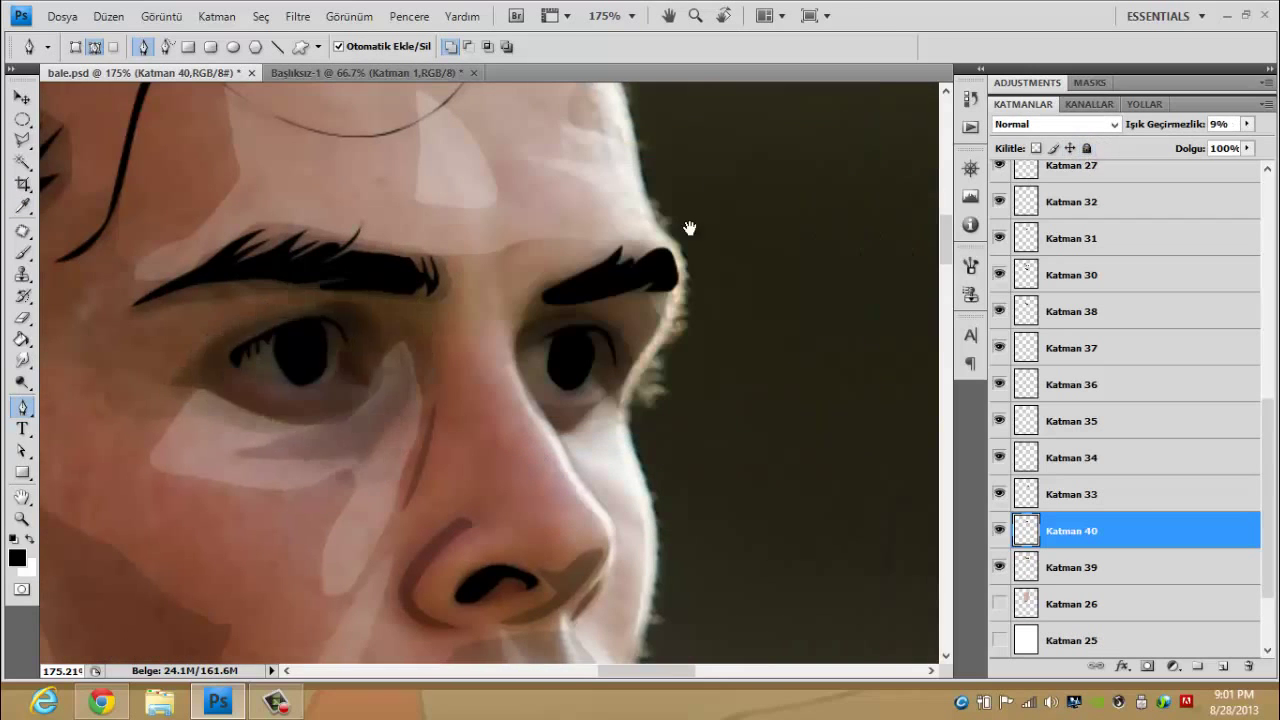
scroll(305, 557, up, 5)
- Close the forehead outline and fill it white on a new layer at 6% opacity
right_click(413, 478)
click(560, 536)
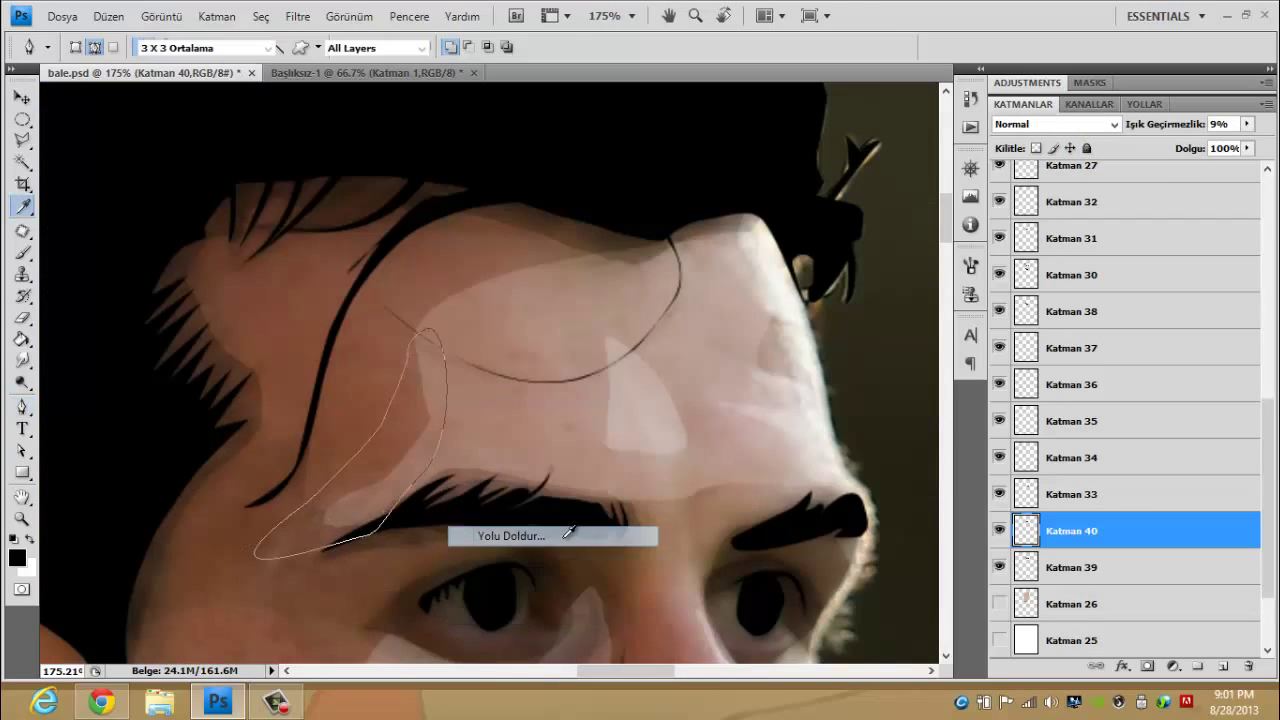
scroll(314, 414, up, 1)
scroll(304, 405, up, 1)
click(574, 357)
click(229, 346)
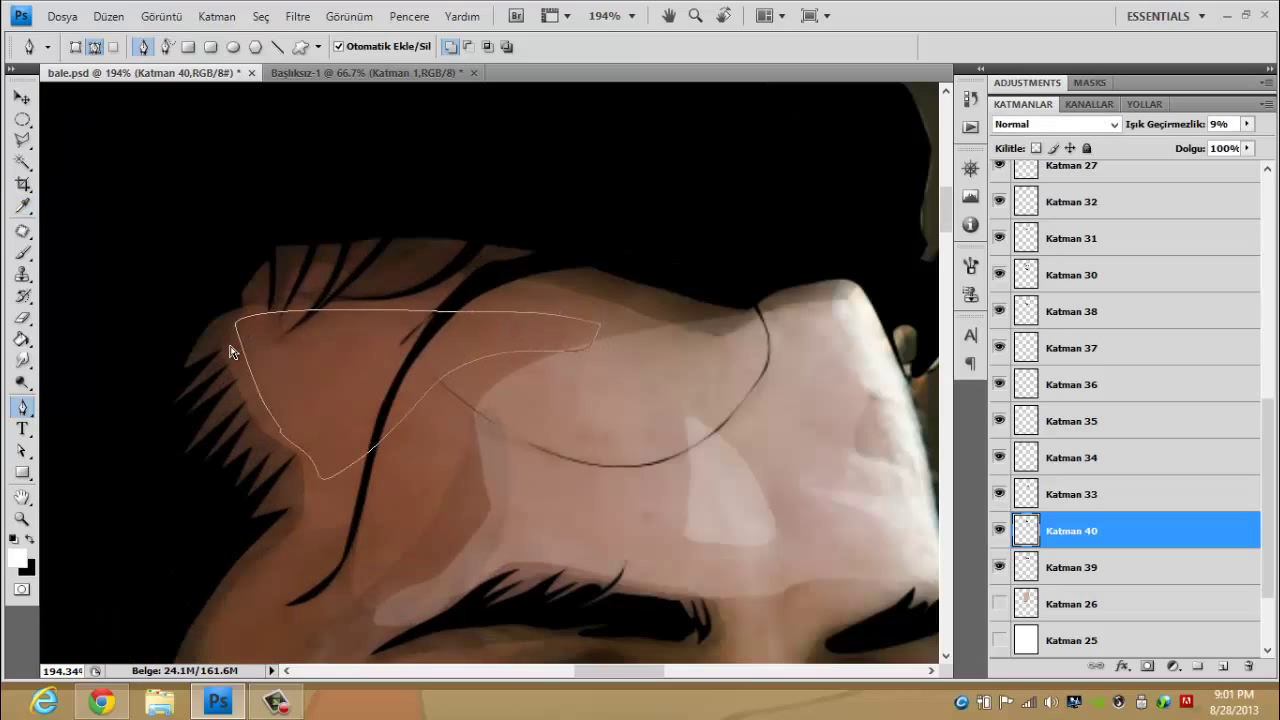
key(ctrl+shift+alt+n)
right_click(306, 351)
click(429, 480)
key(Return)
drag(1136, 133, 1060, 133)
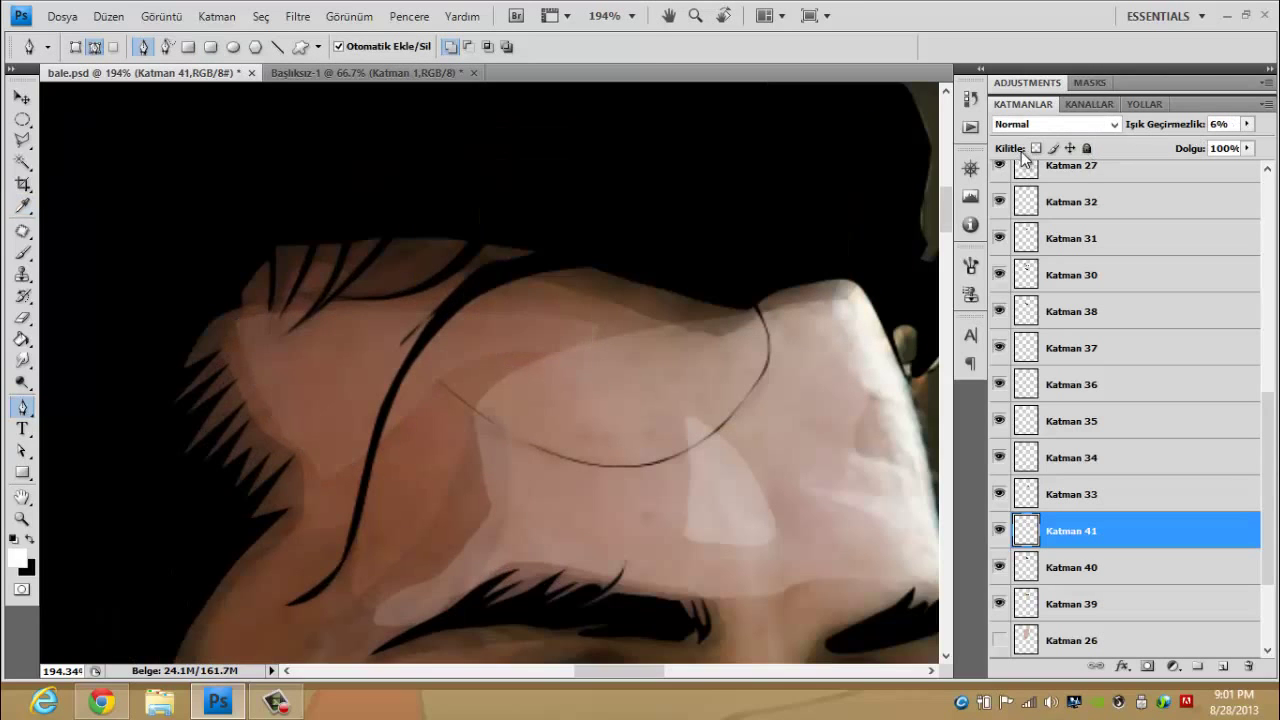
- Trace a closed outline along the right edge of the forehead
drag(823, 419, 603, 289)
click(614, 142)
click(652, 260)
click(696, 437)
click(741, 455)
- Fill the forehead edge shape on new layer Katman 42 at 18% opacity
key(ctrl+shift+n)
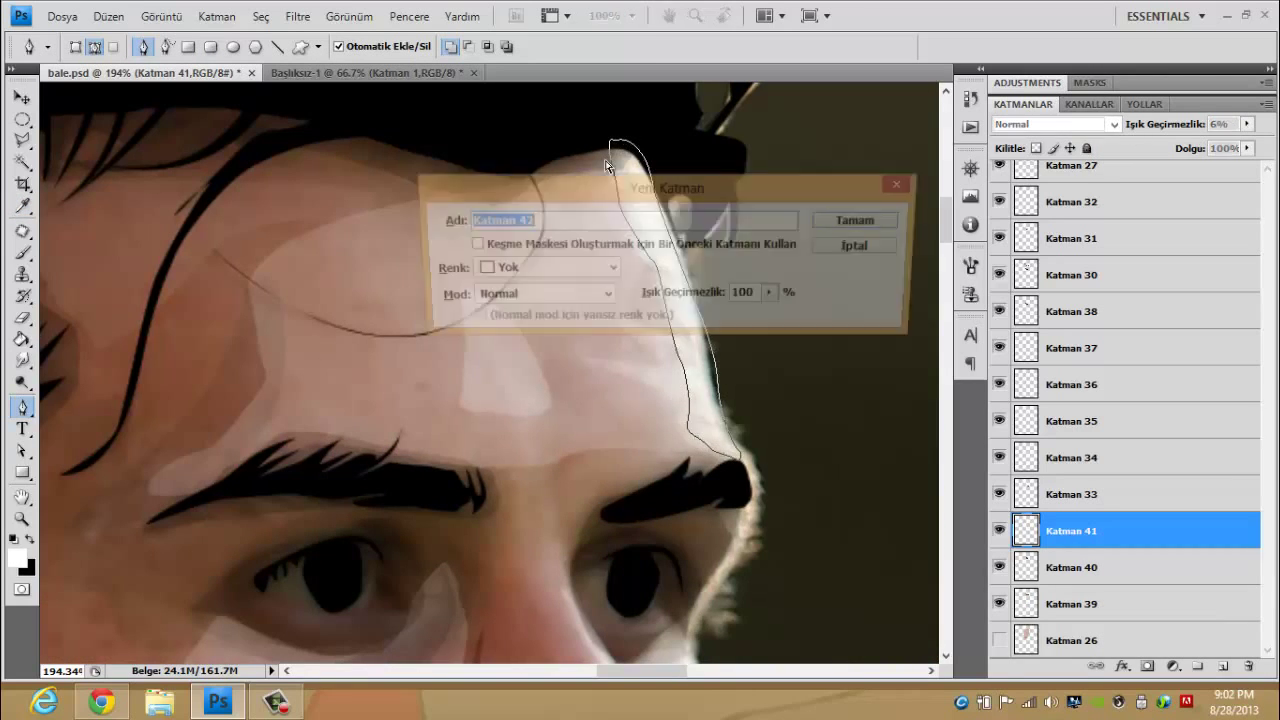
key(Return)
right_click(598, 254)
click(716, 382)
key(Return)
key(1)
key(8)
- Fill the nostril shape with black on new layer Katman 43
drag(680, 426, 614, 366)
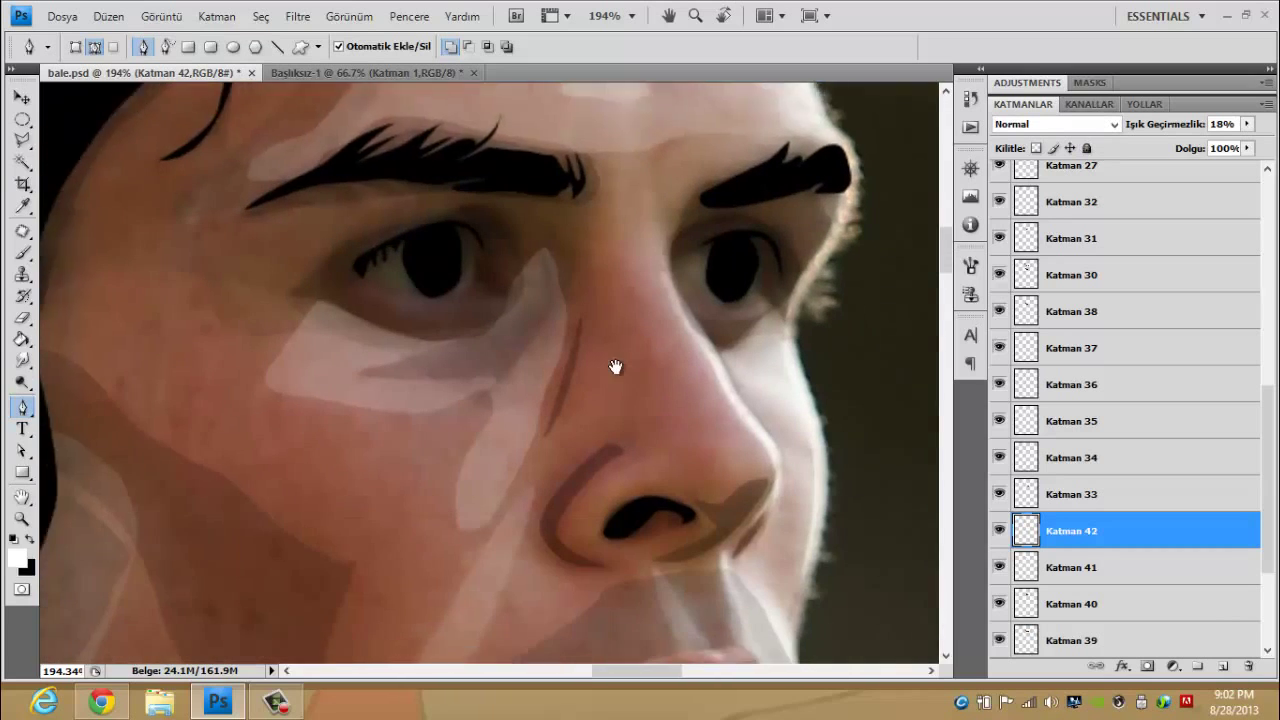
key(x)
click(545, 456)
key(ctrl+shift+n)
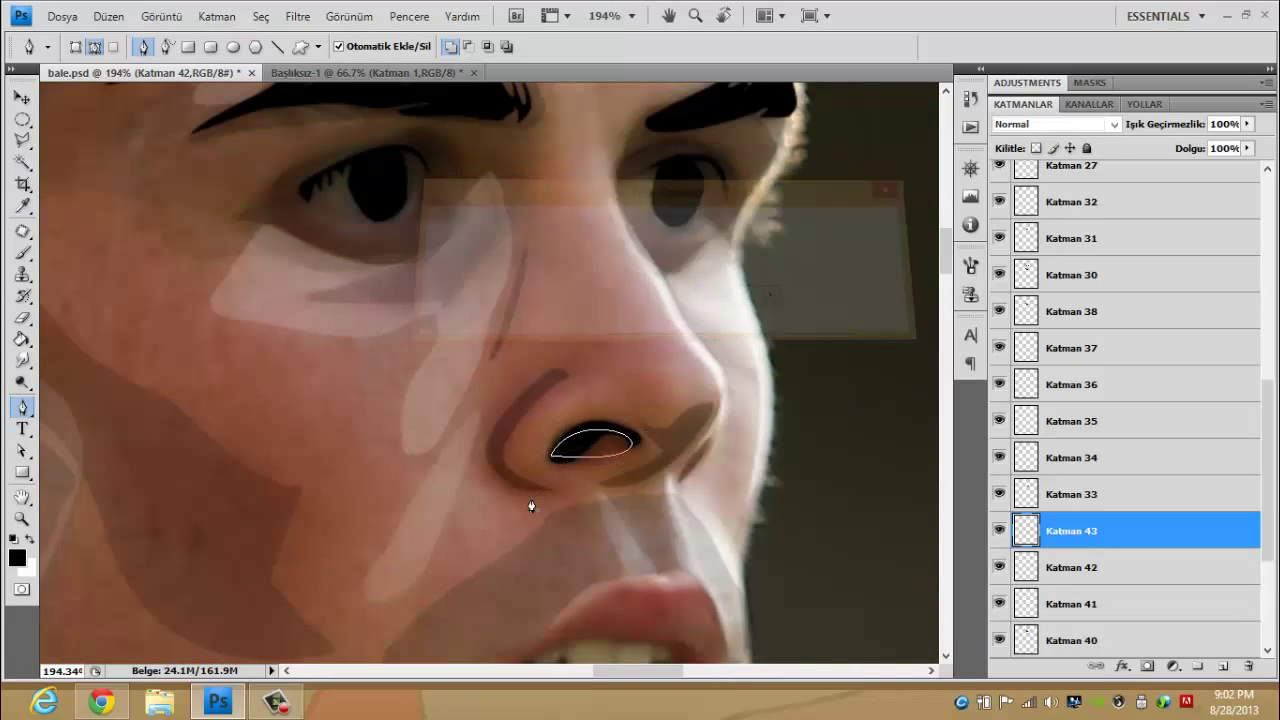
key(Return)
right_click(531, 508)
click(614, 409)
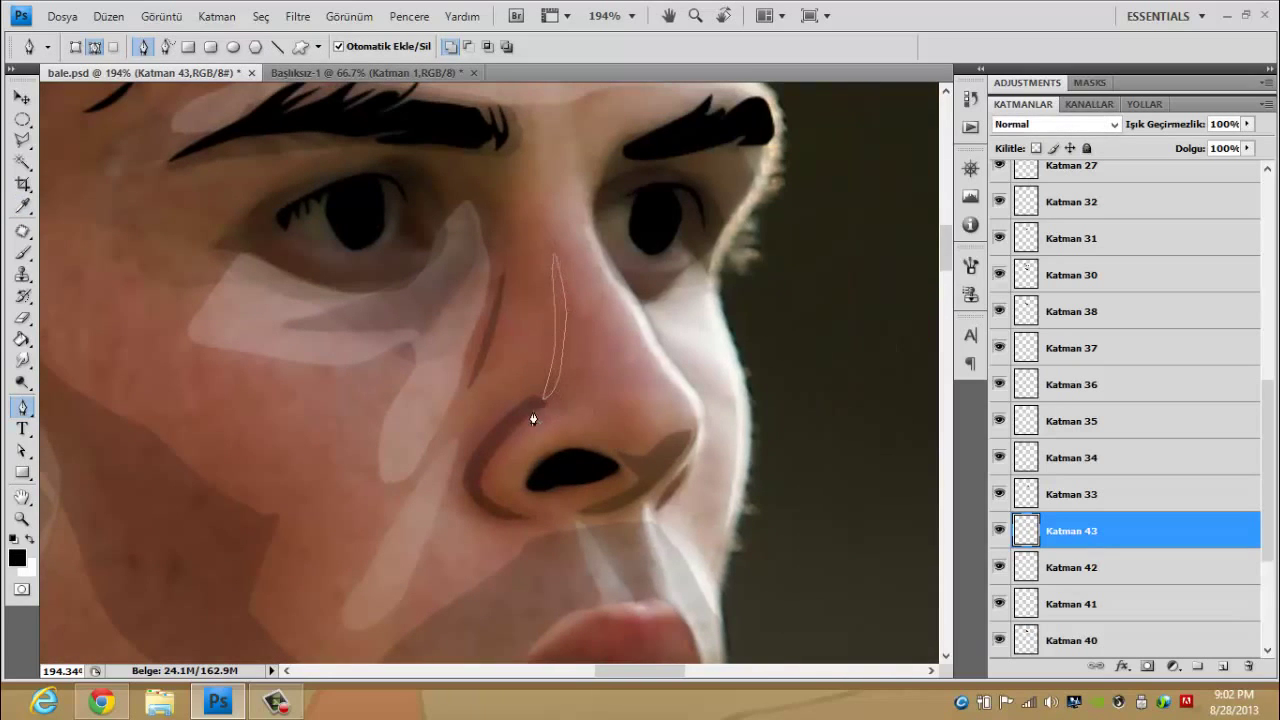
- Fill the nose-bridge shape and add new layer Katman 44
right_click(533, 419)
click(586, 523)
key(ctrl+shift+n)
key(Return)
- Fill the nostril rim shape at 9% opacity
click(478, 488)
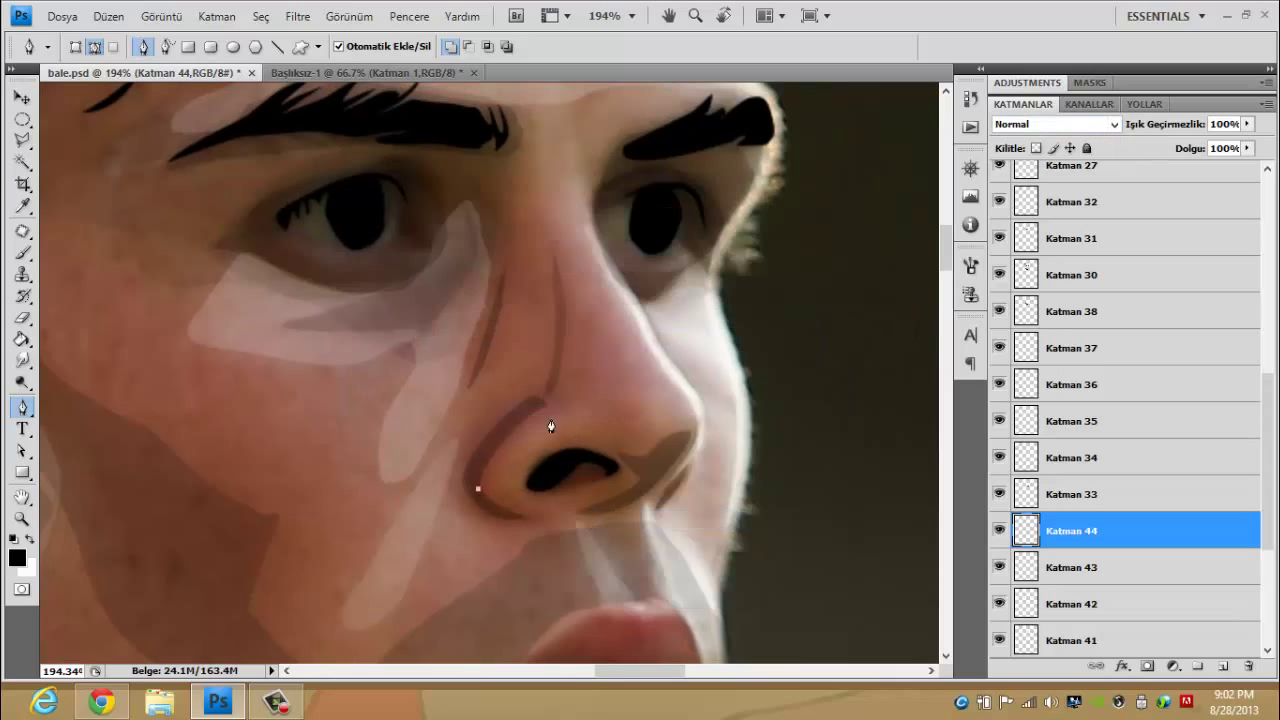
right_click(634, 527)
click(751, 443)
key(0)
key(9)
- Fill the nostril highlight shape on Katman 45 at 17% opacity
scroll(671, 343, up, 2)
scroll(545, 479, up, 1)
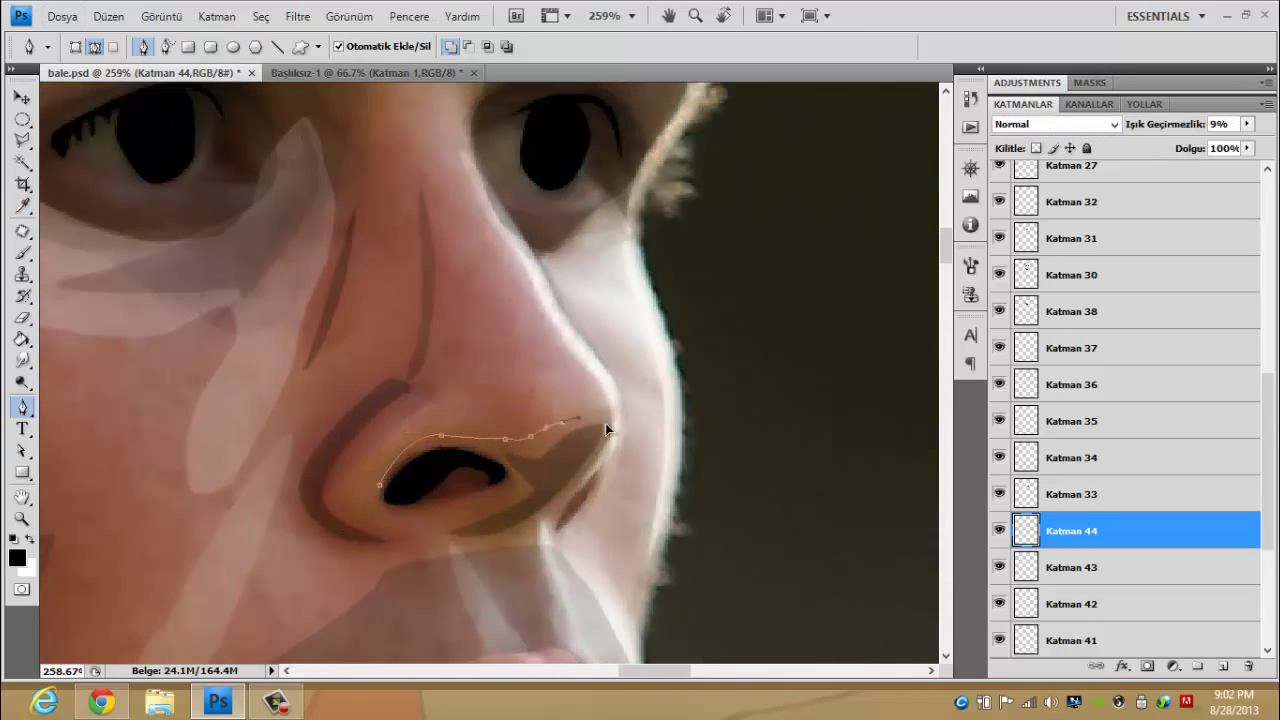
click(376, 497)
scroll(466, 515, up, 1)
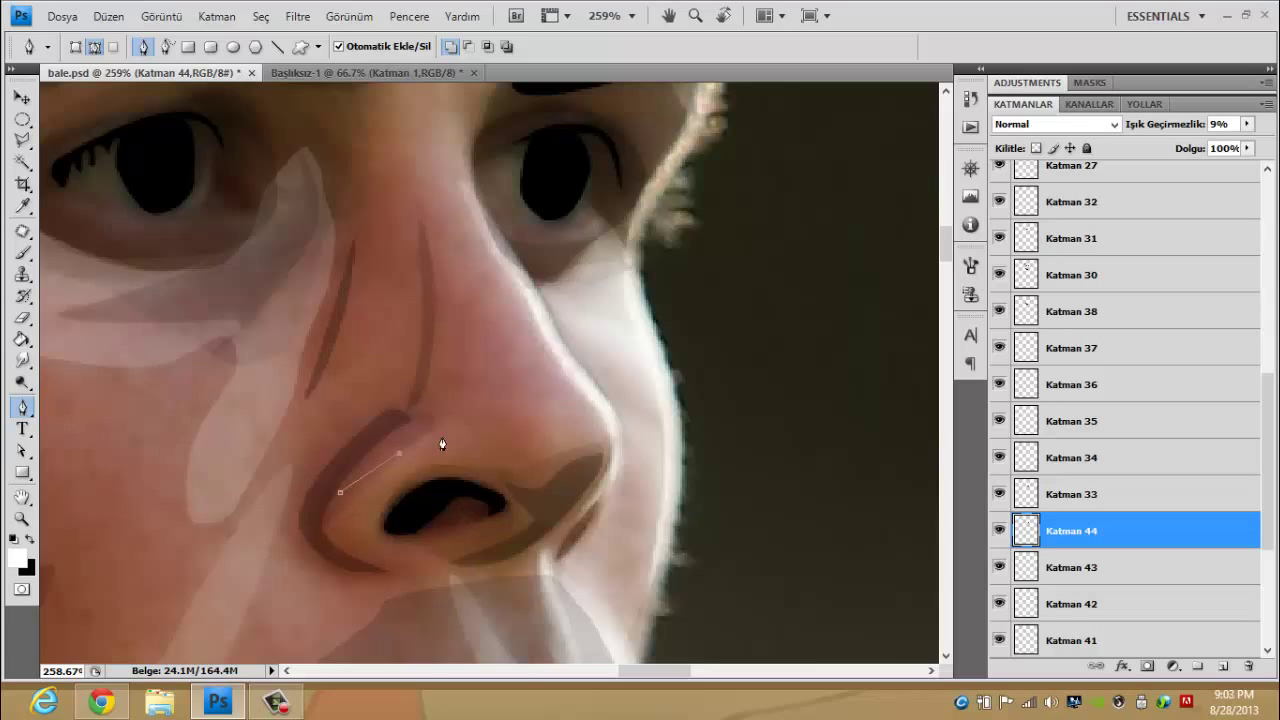
key(ctrl+shift+n)
key(Return)
right_click(430, 466)
click(470, 568)
key(Return)
key(1)
key(7)
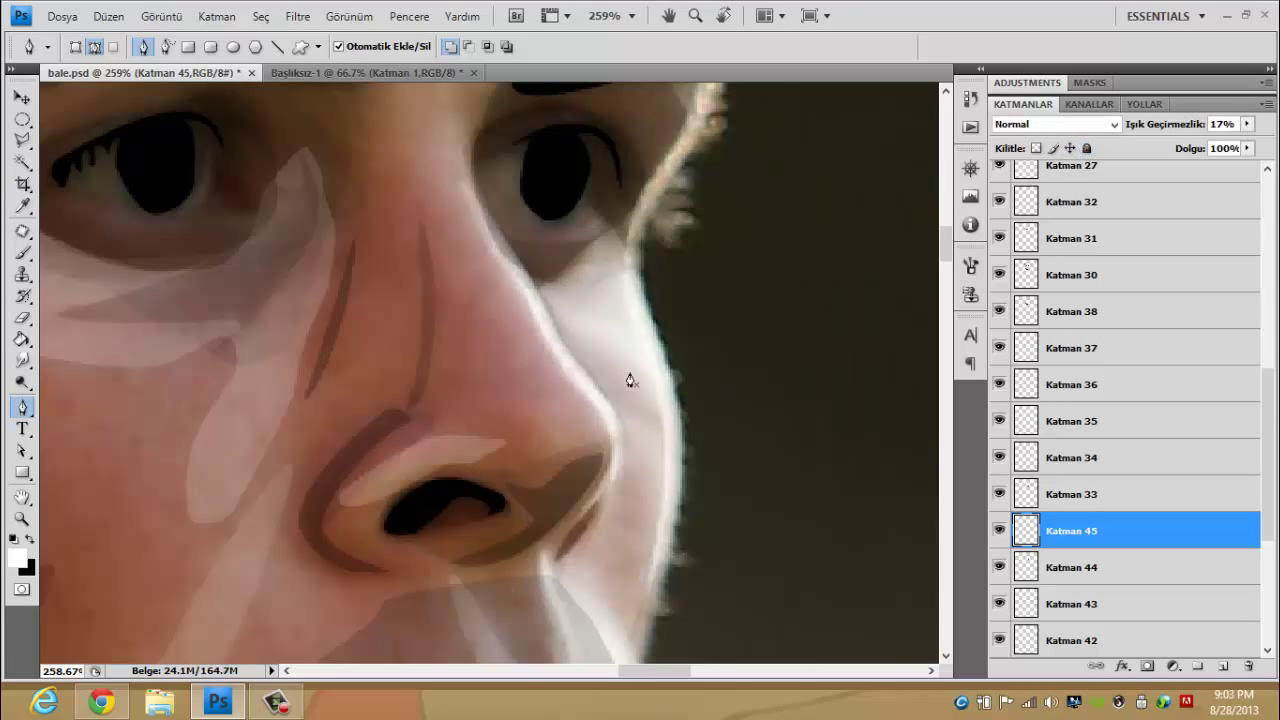
- Outline the side of the nose and add new layer Katman 46
scroll(458, 237, up, 1)
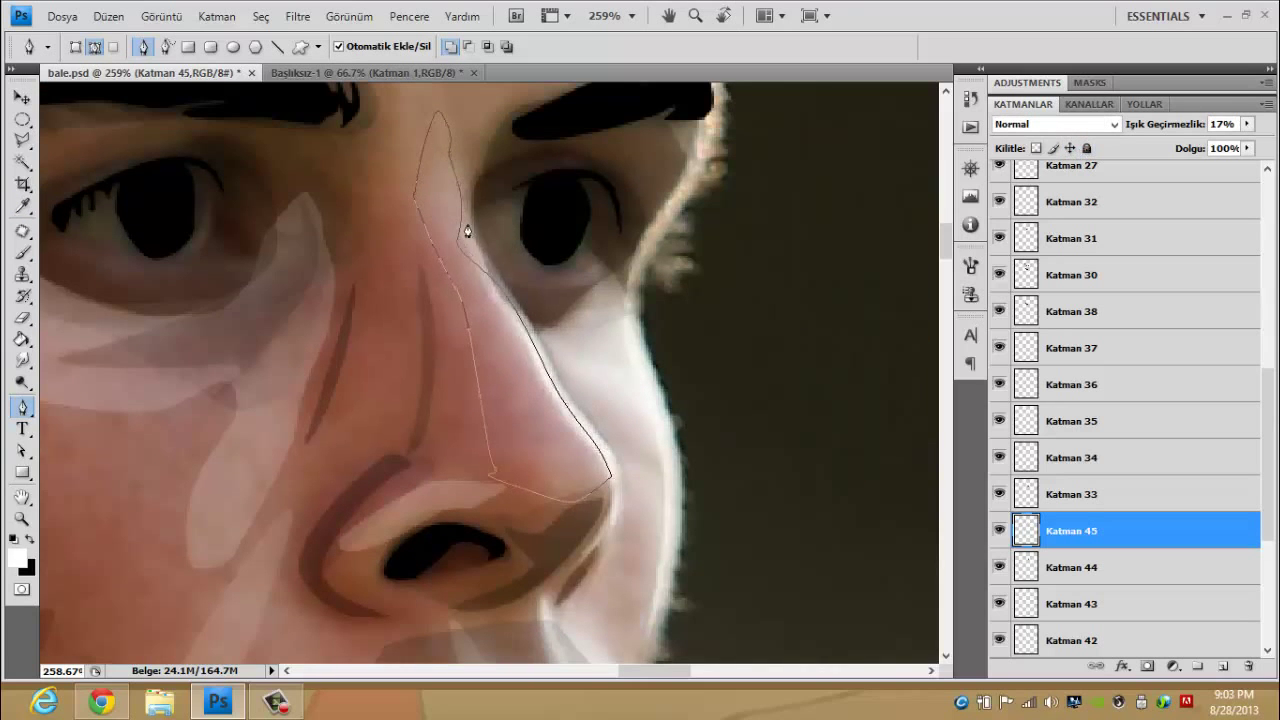
click(467, 232)
scroll(580, 349, down, 4)
scroll(517, 397, up, 2)
scroll(371, 425, up, 2)
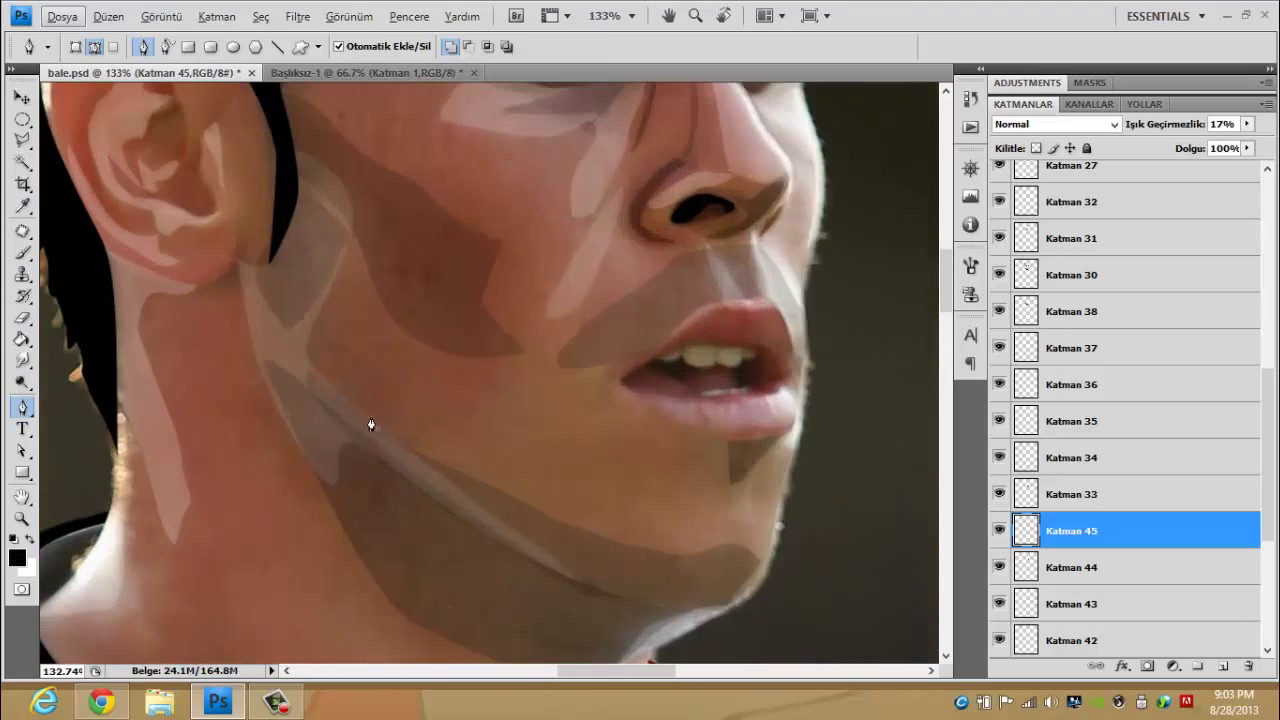
key(ctrl+shift+n)
key(Return)
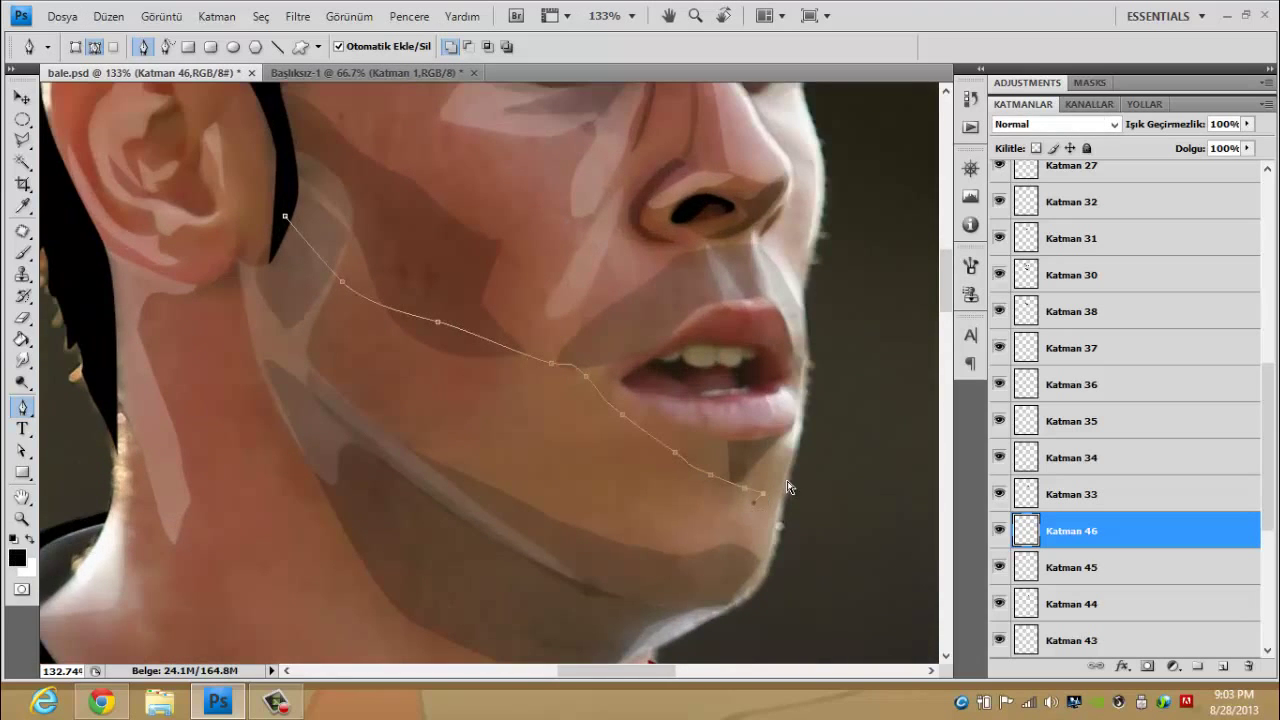
- Trace the jaw shadow around the chin and fill it black at 5% opacity
click(750, 442)
click(786, 455)
click(756, 498)
click(682, 536)
click(630, 562)
click(555, 531)
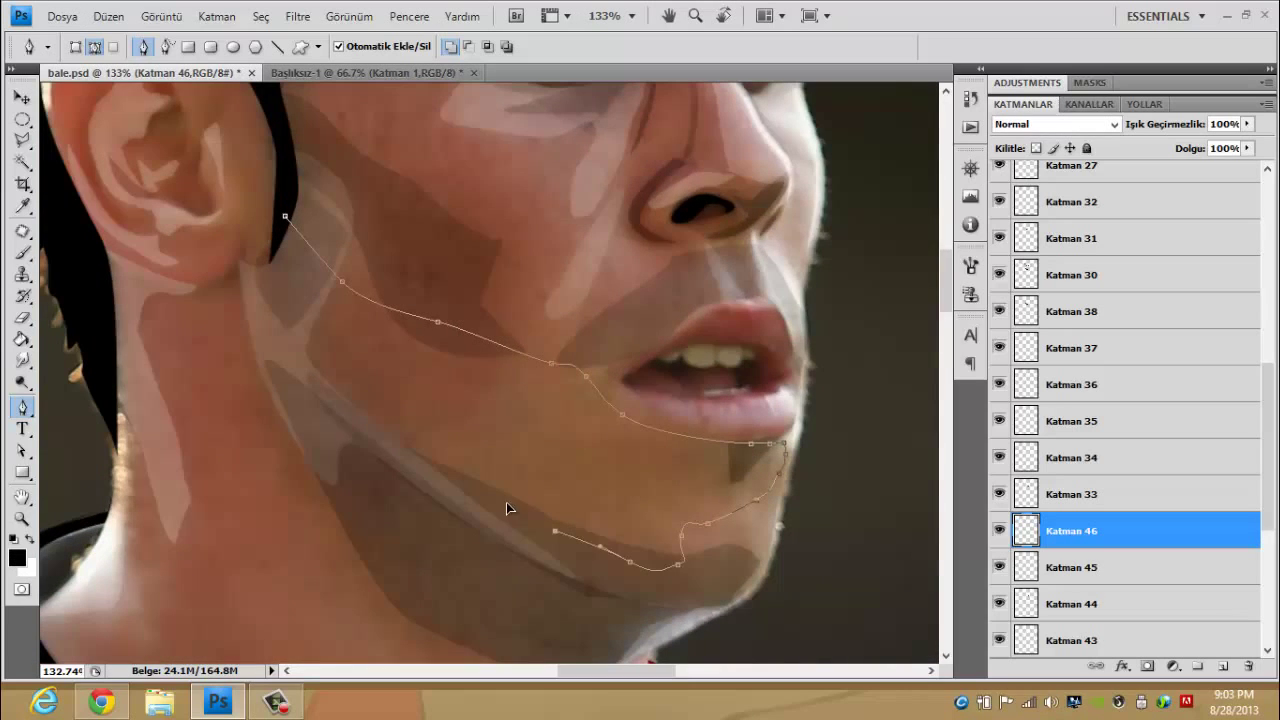
click(285, 218)
key(ctrl+Return)
key(alt+BackSpace)
key(0)
key(5)
- Fill the teardrop shape in front of the ear at a faint opacity
scroll(796, 412, up, 3)
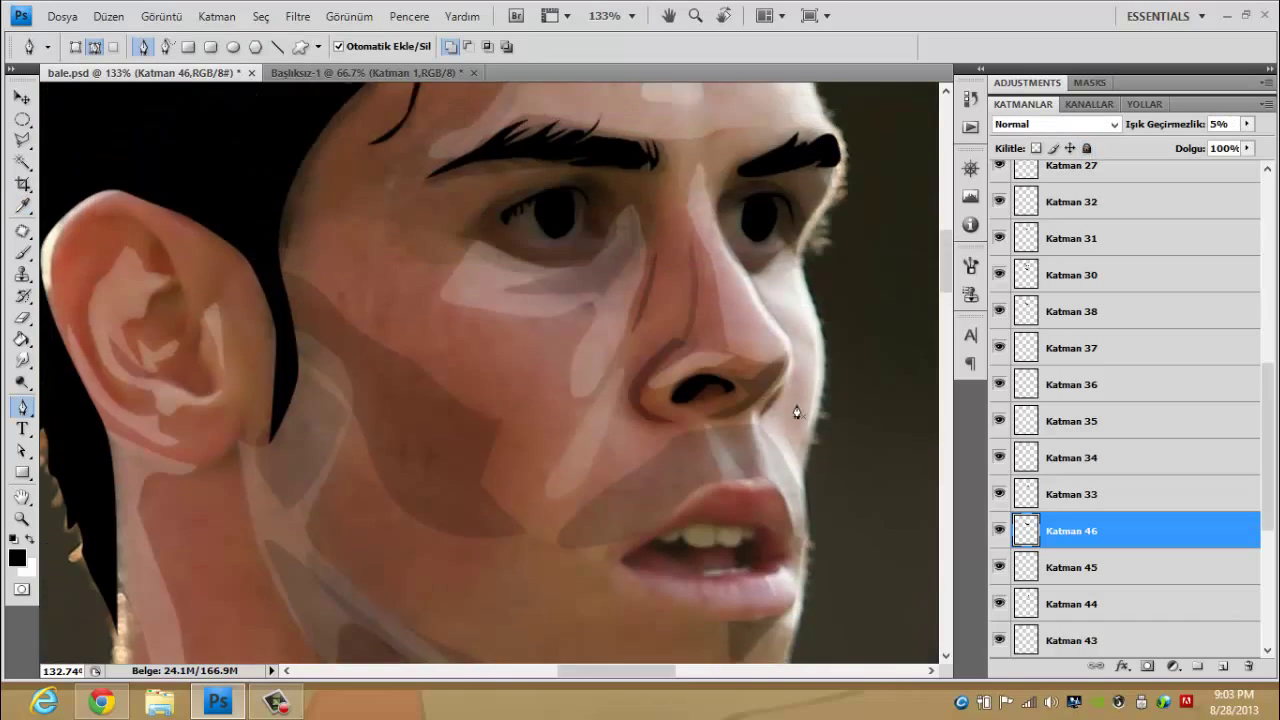
scroll(796, 412, down, 3)
scroll(571, 389, up, 4)
right_click(726, 404)
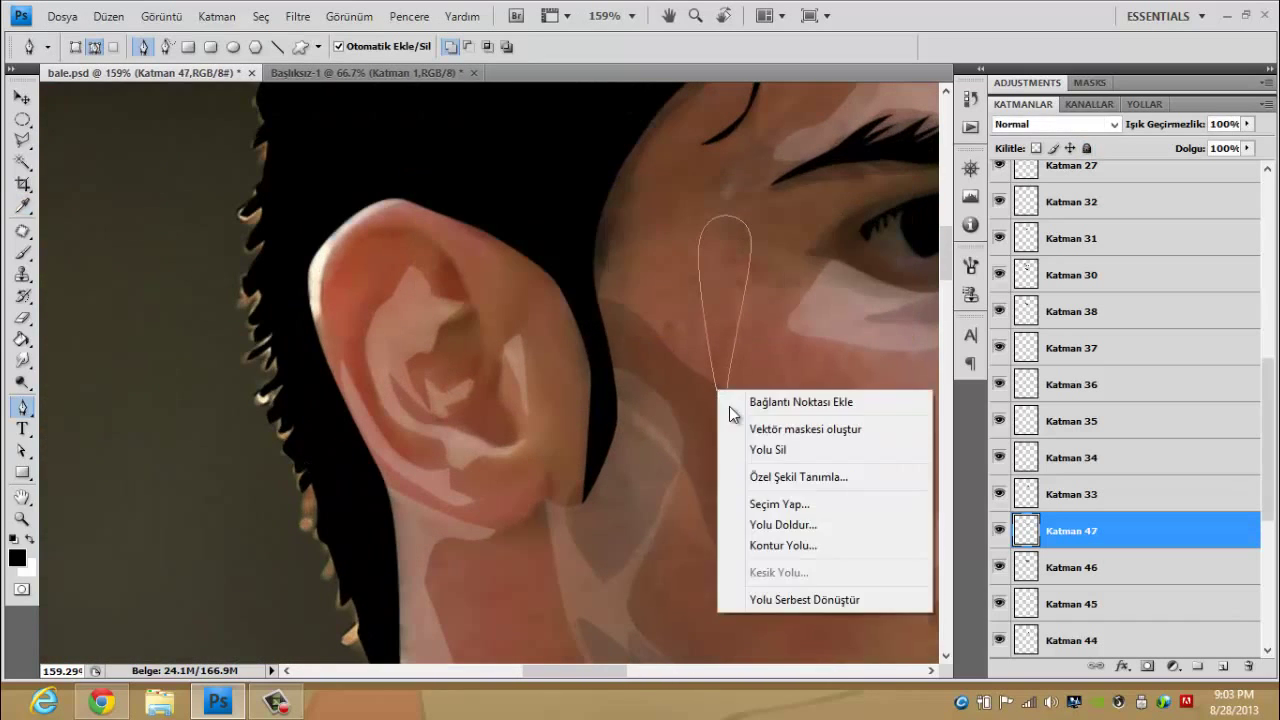
key(ctrl+Return)
key(alt+BackSpace)
key(0)
key(4)
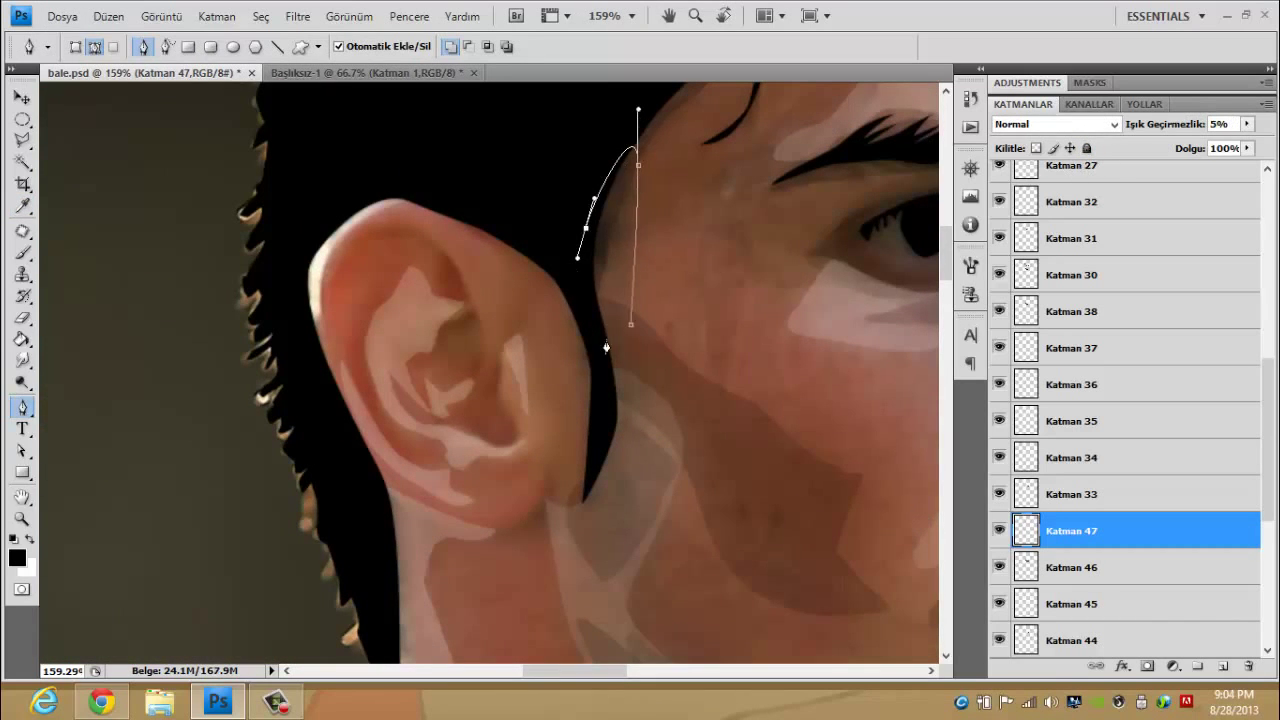
- Fill the shape beside the ear and hide its outline
right_click(640, 288)
key(ctrl+Return)
key(alt+BackSpace)
scroll(700, 408, down, 5)
- Hide the reference photo layer and the new face shading layers
scroll(1001, 608, down, 3)
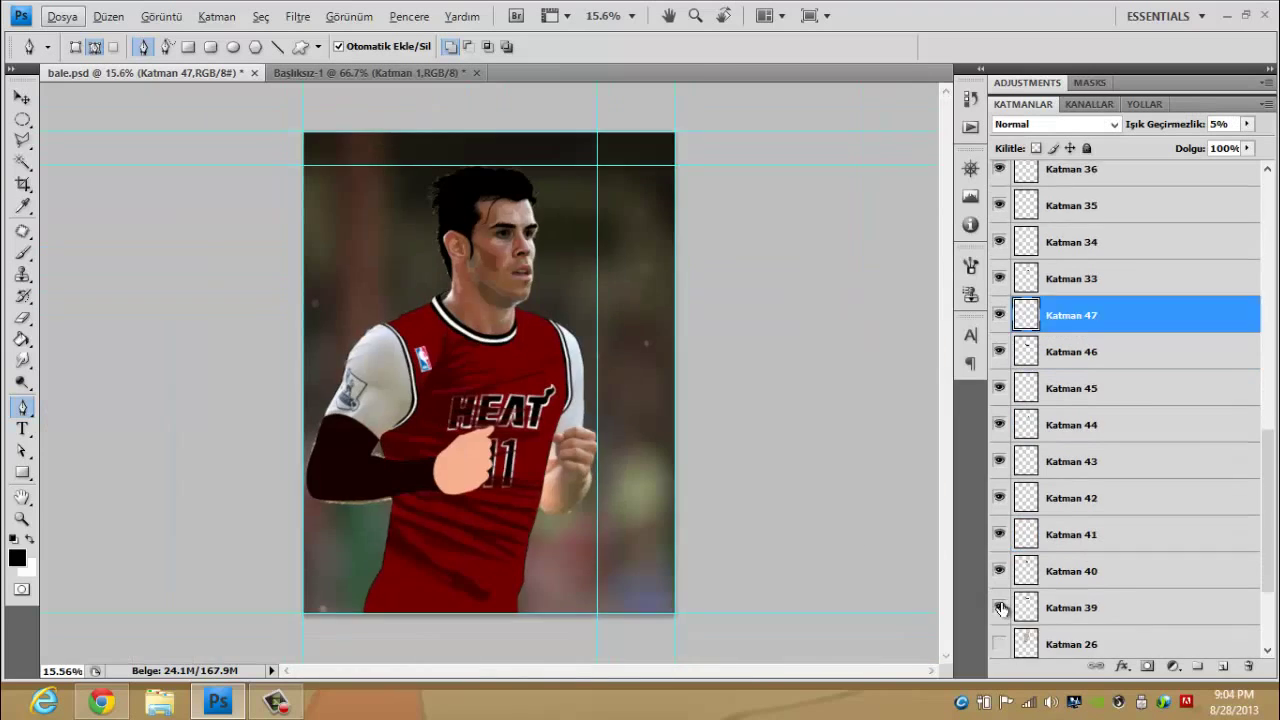
scroll(1001, 608, down, 3)
click(999, 608)
scroll(585, 323, up, 4)
scroll(1008, 458, up, 5)
scroll(1008, 458, up, 2)
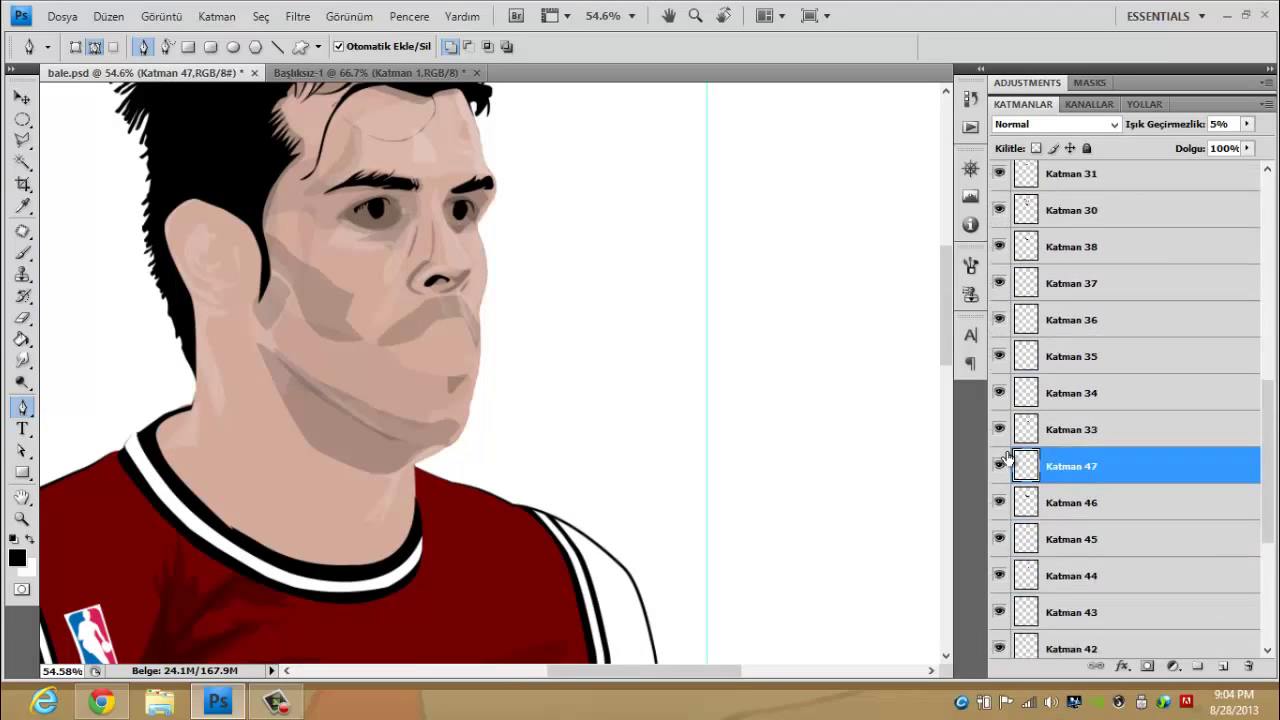
scroll(1007, 458, down, 5)
drag(1000, 458, 1005, 245)
scroll(1005, 240, up, 2)
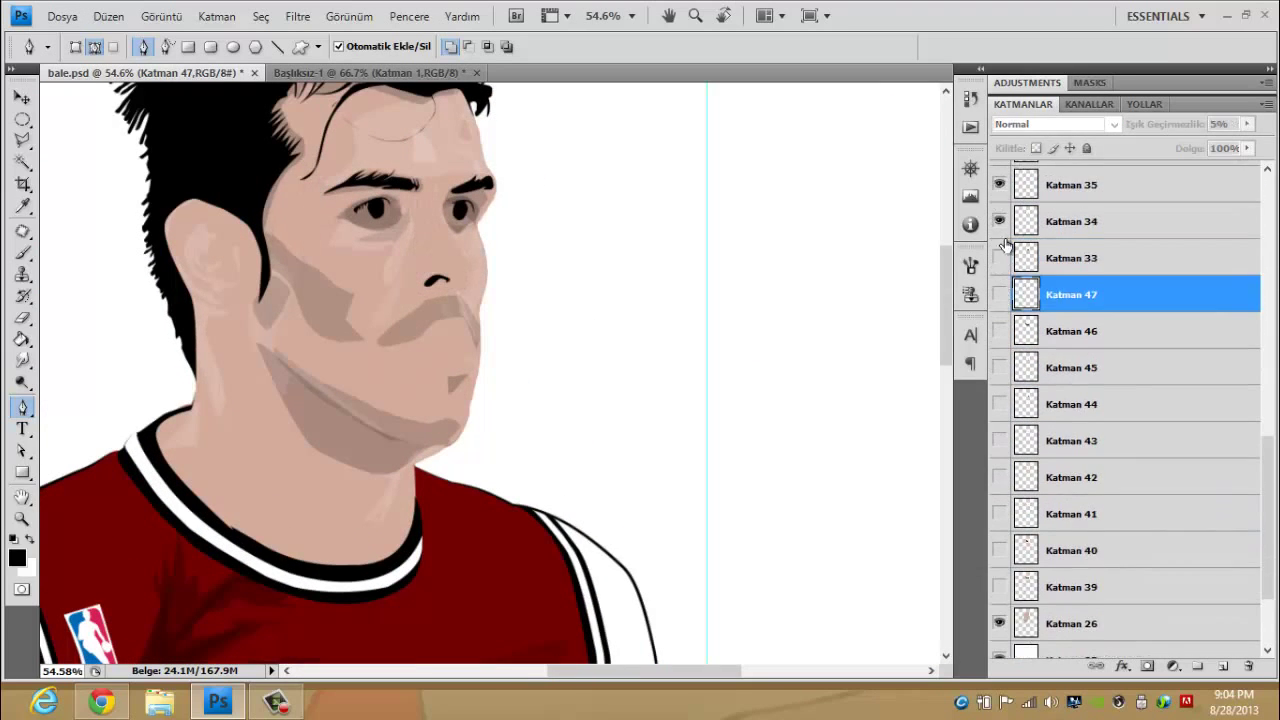
scroll(1005, 245, up, 5)
drag(999, 400, 999, 478)
- Search YouTube for 'touche' to find another song
scroll(1069, 310, up, 2)
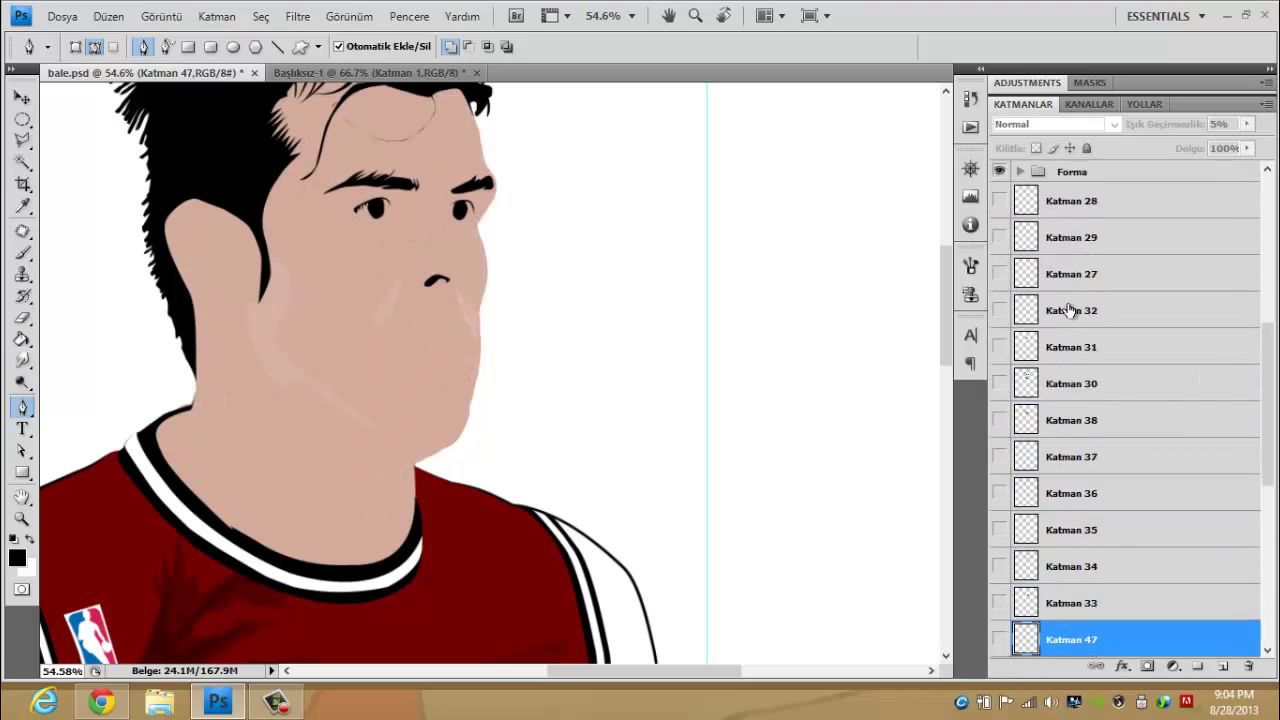
scroll(1069, 310, down, 5)
click(1100, 457)
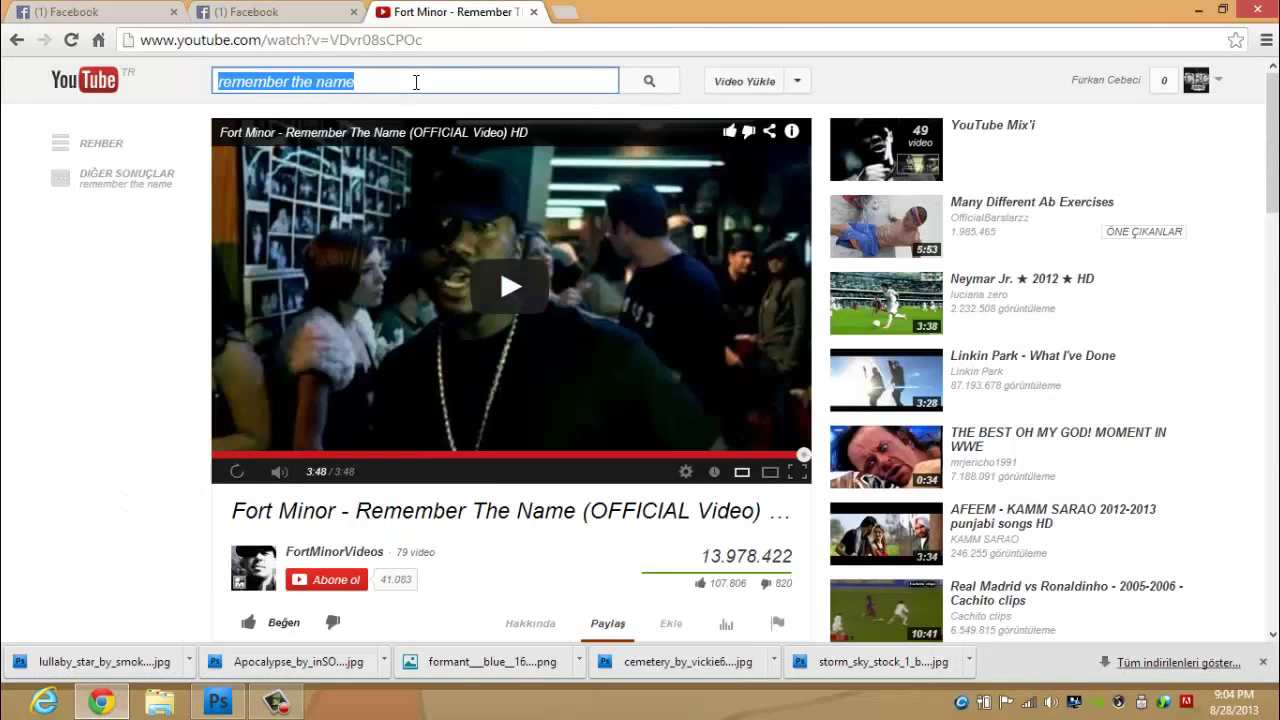
text(can)
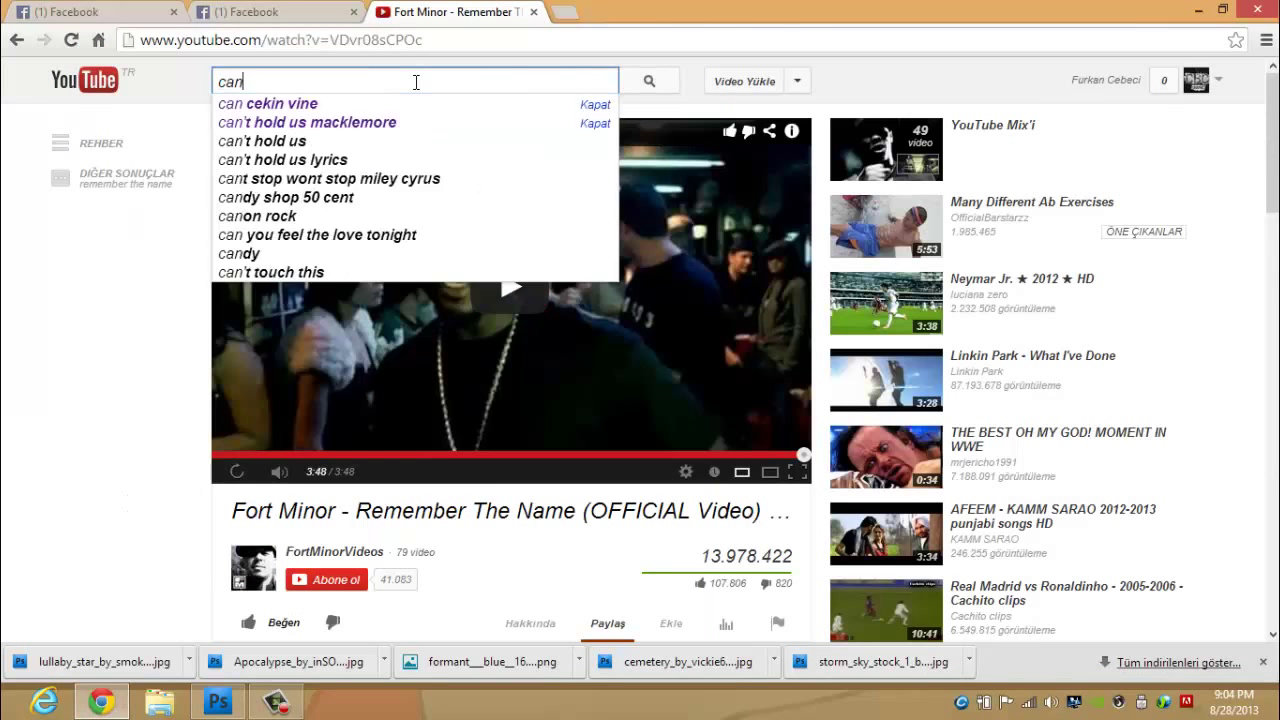
key(BackSpace)
key(BackSpace)
key(BackSpace)
text(touche)
key(F5)
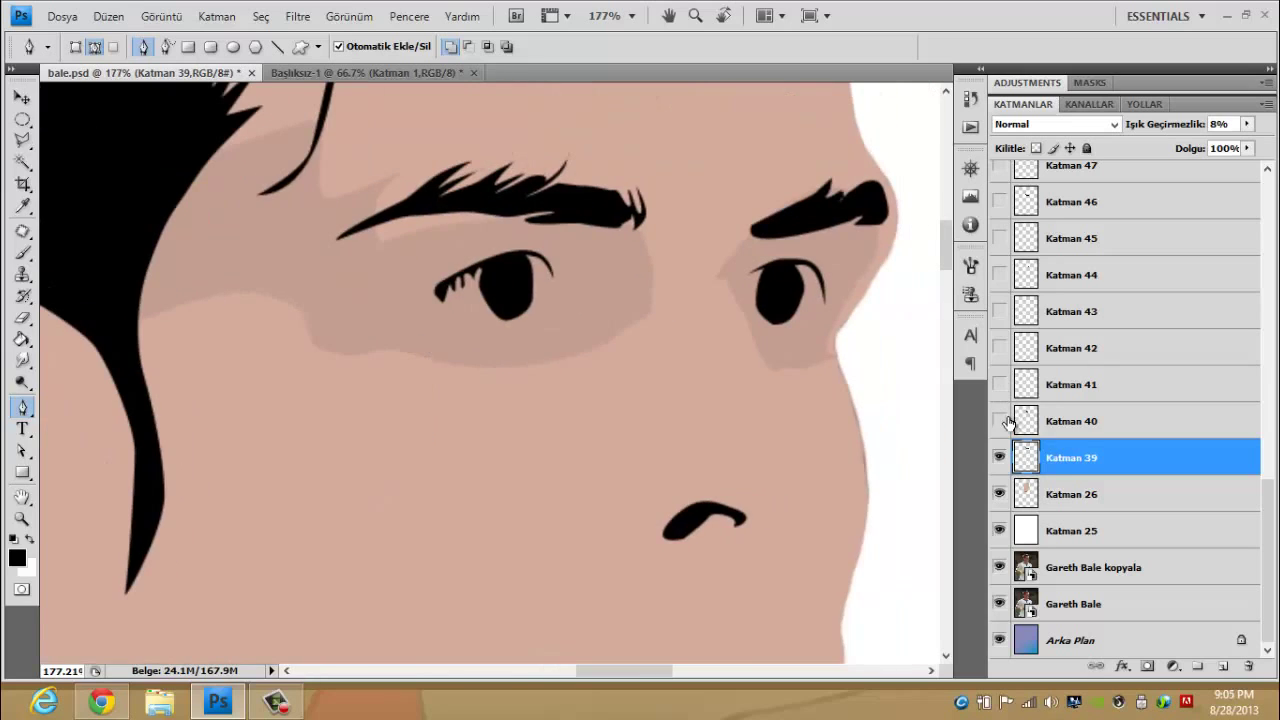
- Show the shading on Katman 40 and 41
click(1000, 421)
click(1070, 421)
click(1000, 386)
scroll(740, 423, down, 5)
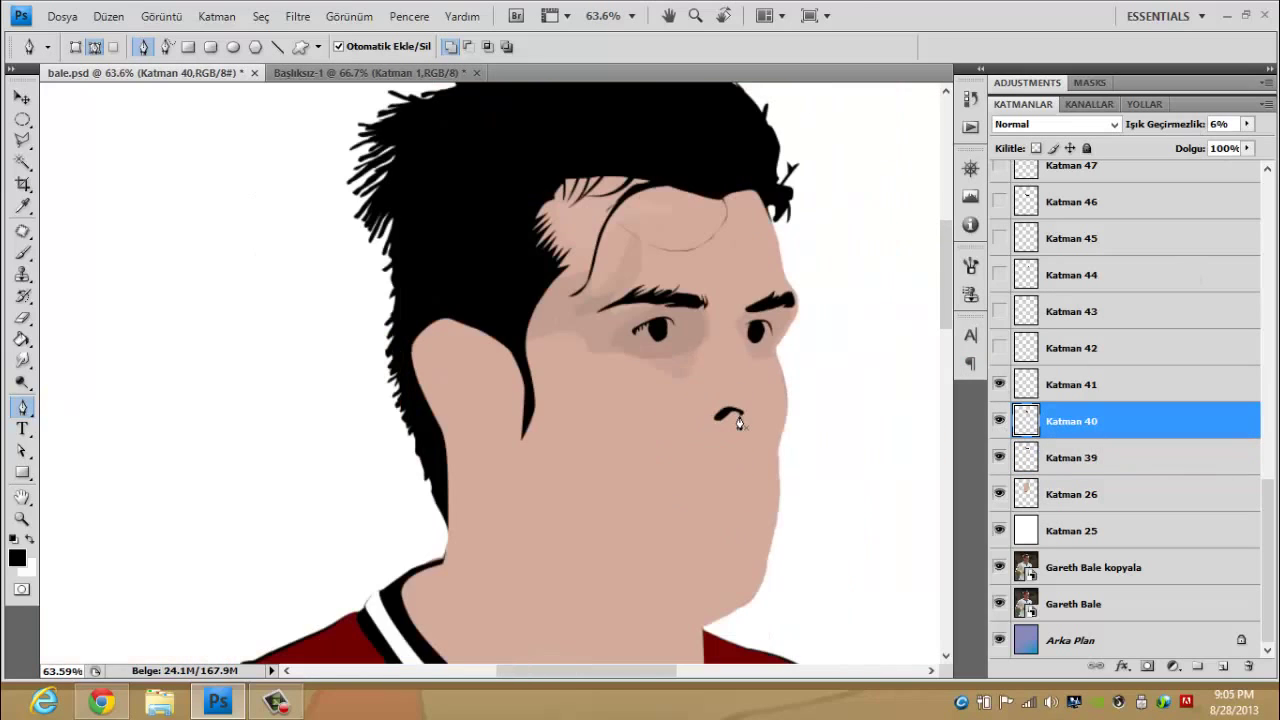
click(1030, 384)
- Show Katman 42–45 and lower Katman 45 opacity to 6%
click(1000, 348)
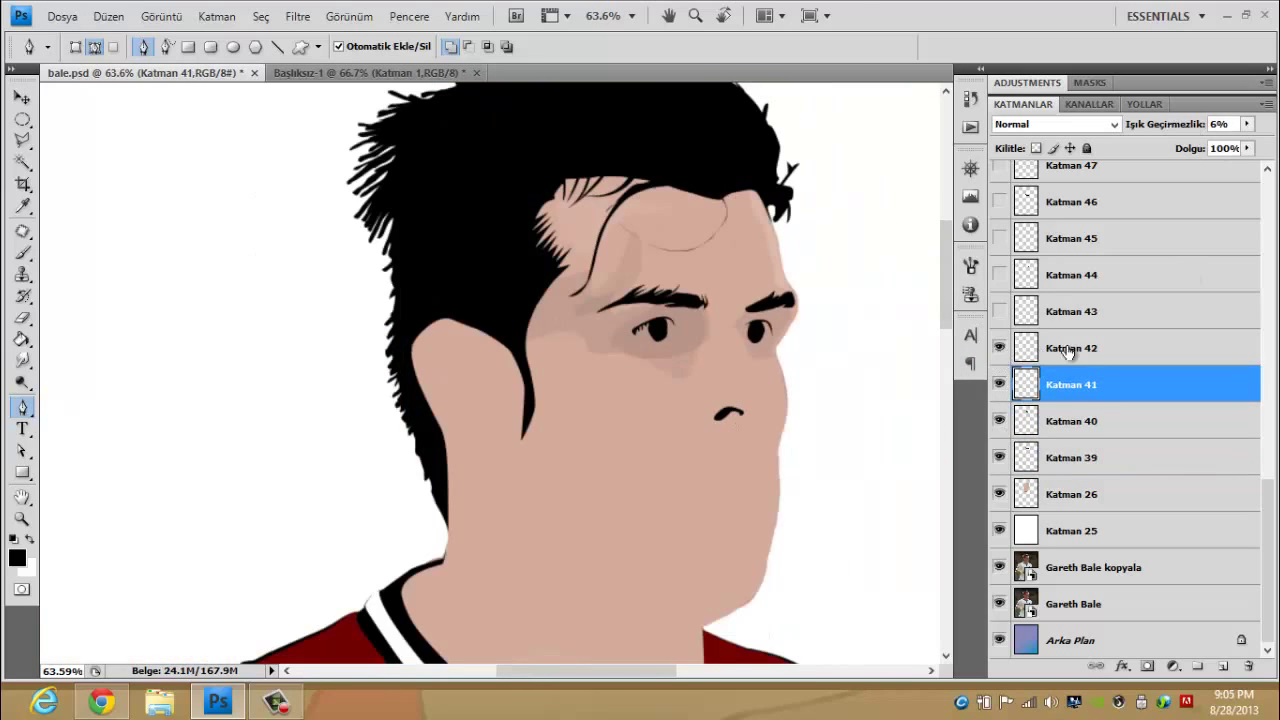
click(1070, 348)
click(1000, 311)
click(1070, 311)
click(1070, 275)
click(1070, 238)
scroll(745, 399, up, 5)
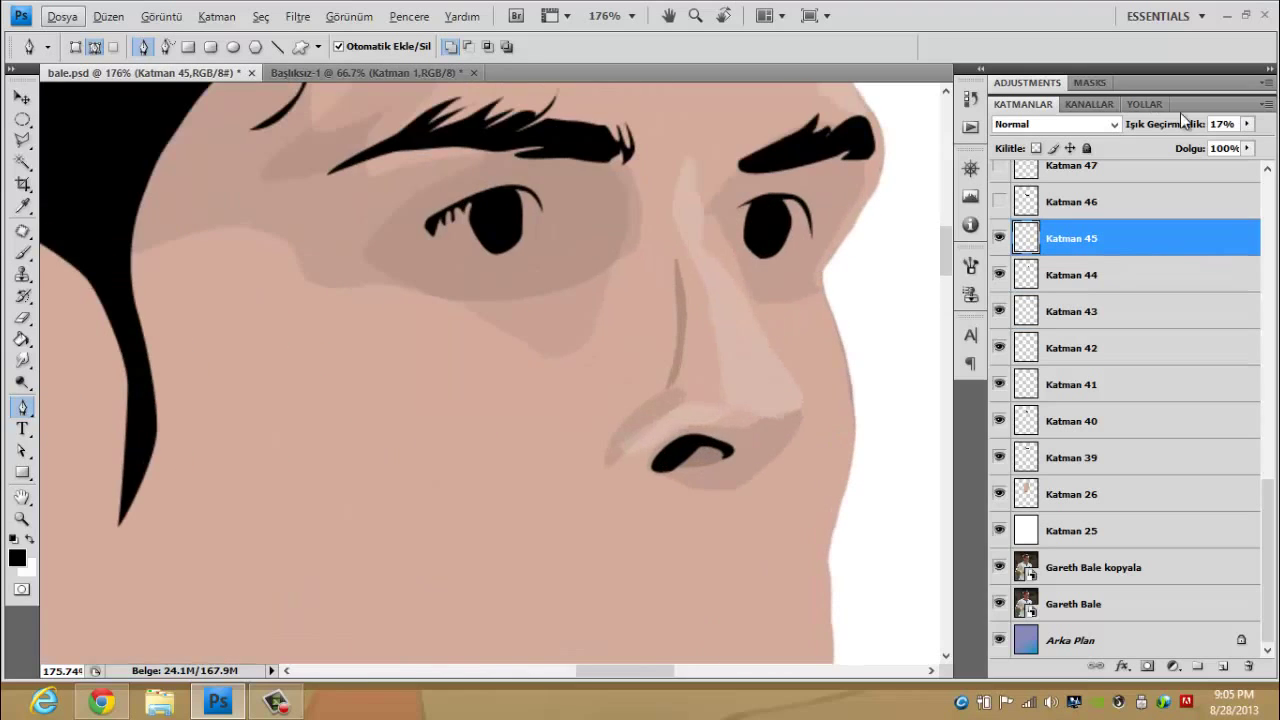
drag(1188, 137, 1177, 137)
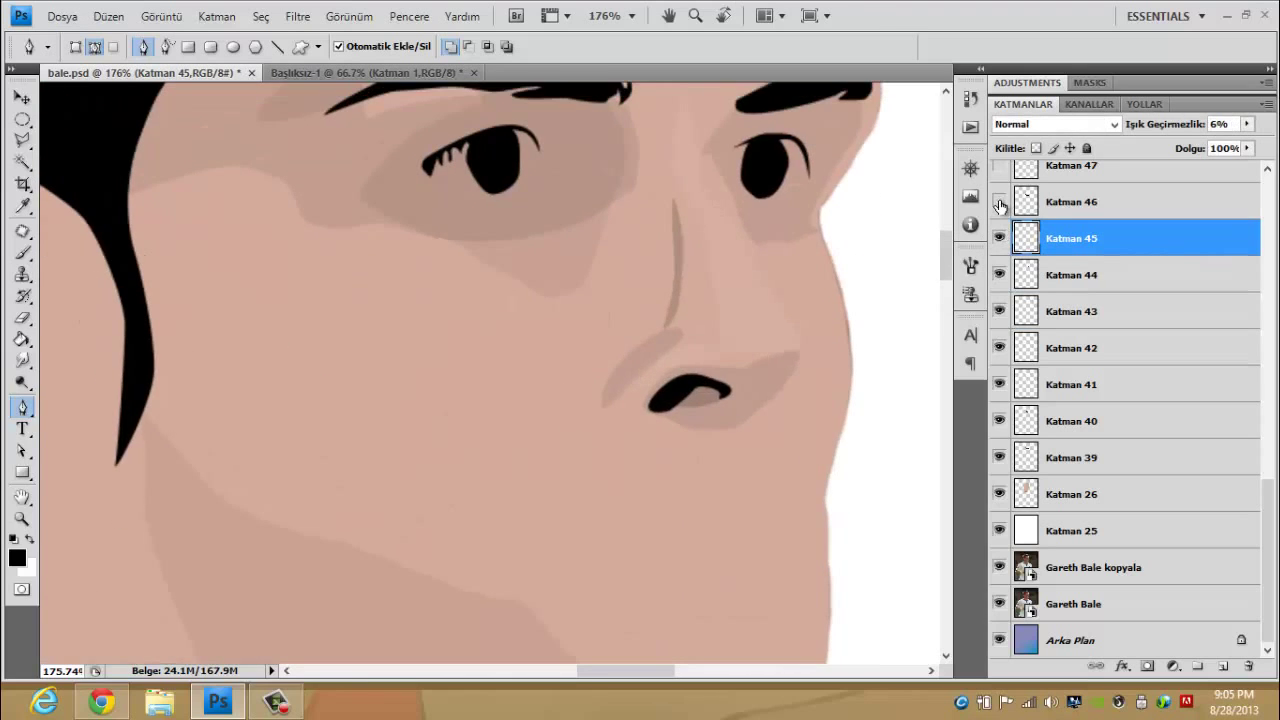
- Show Katman 47 and the Katman 33 nose shading, adjusting Katman 33 opacity
scroll(598, 400, down, 4)
click(1023, 205)
scroll(1030, 250, up, 3)
click(999, 294)
click(1070, 294)
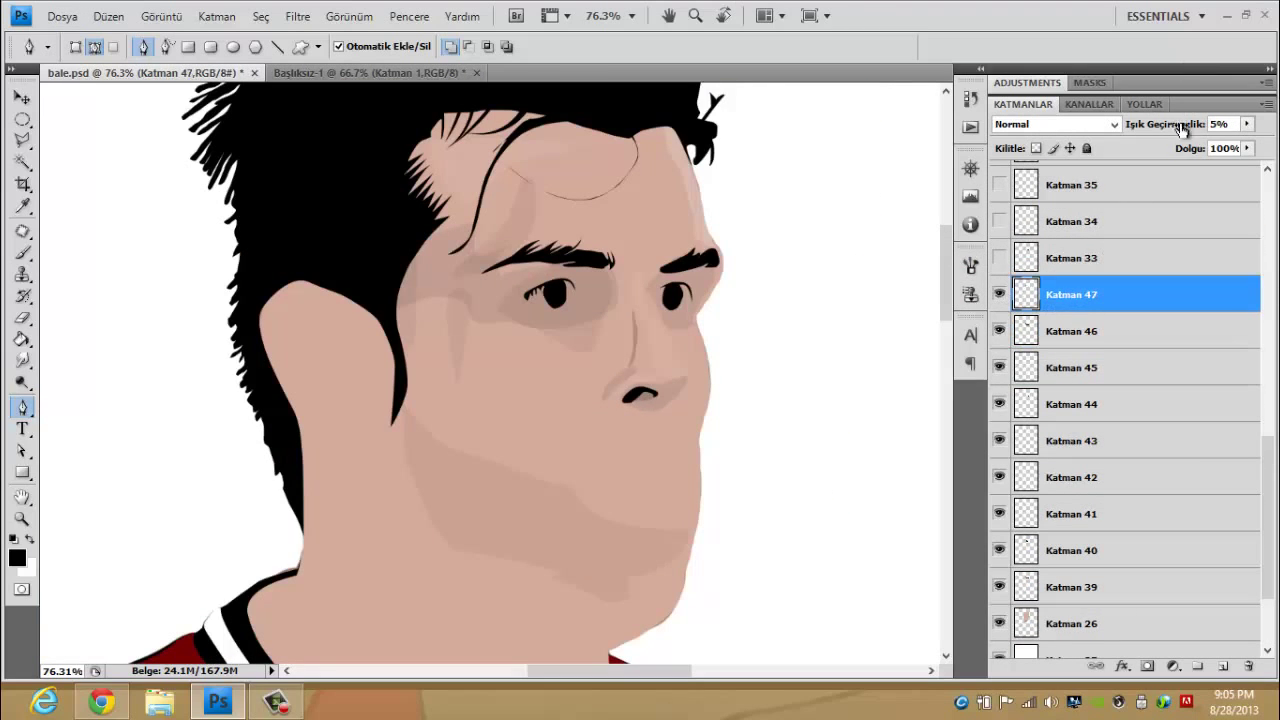
click(999, 257)
click(1080, 258)
mouse_move(1164, 127)
mouse_down()
mouse_move(1177, 132)
mouse_move(1165, 134)
mouse_up()
- Show the shading on Katman 34 and 35 and select Katman 36
click(999, 221)
click(1070, 221)
scroll(1060, 250, up, 1)
click(999, 249)
click(1070, 249)
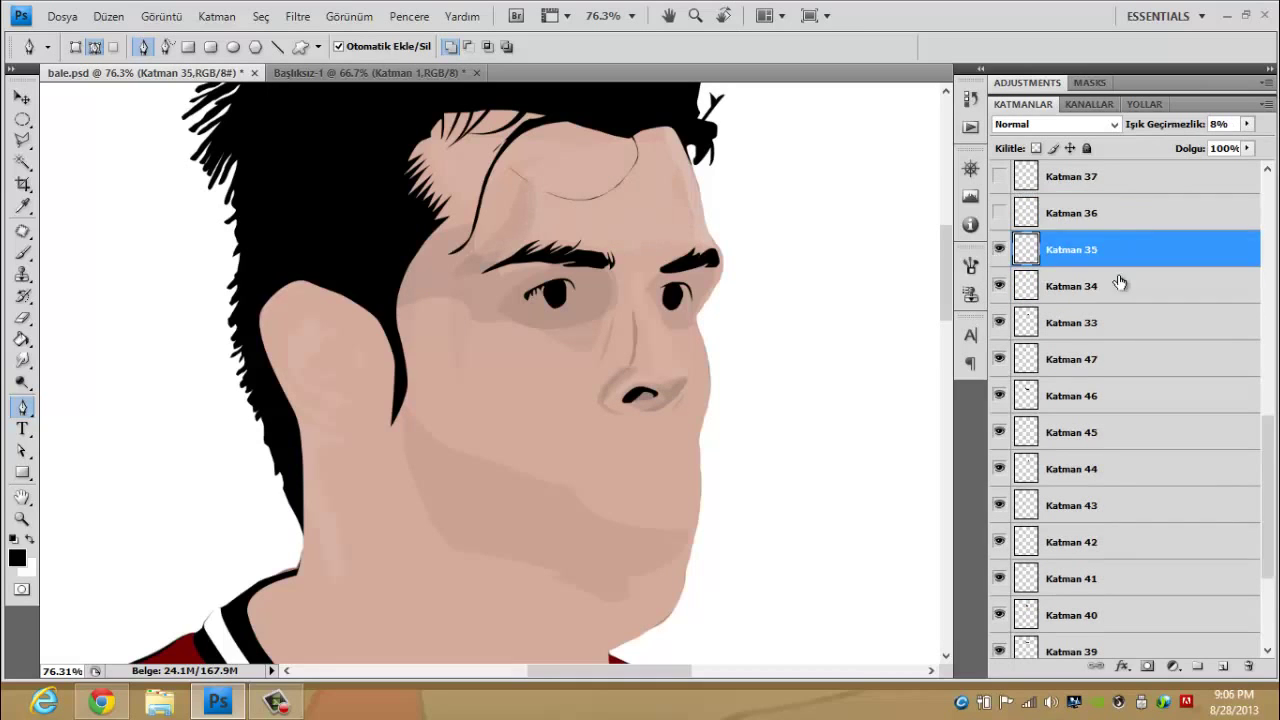
scroll(1017, 527, up, 3)
click(1075, 531)
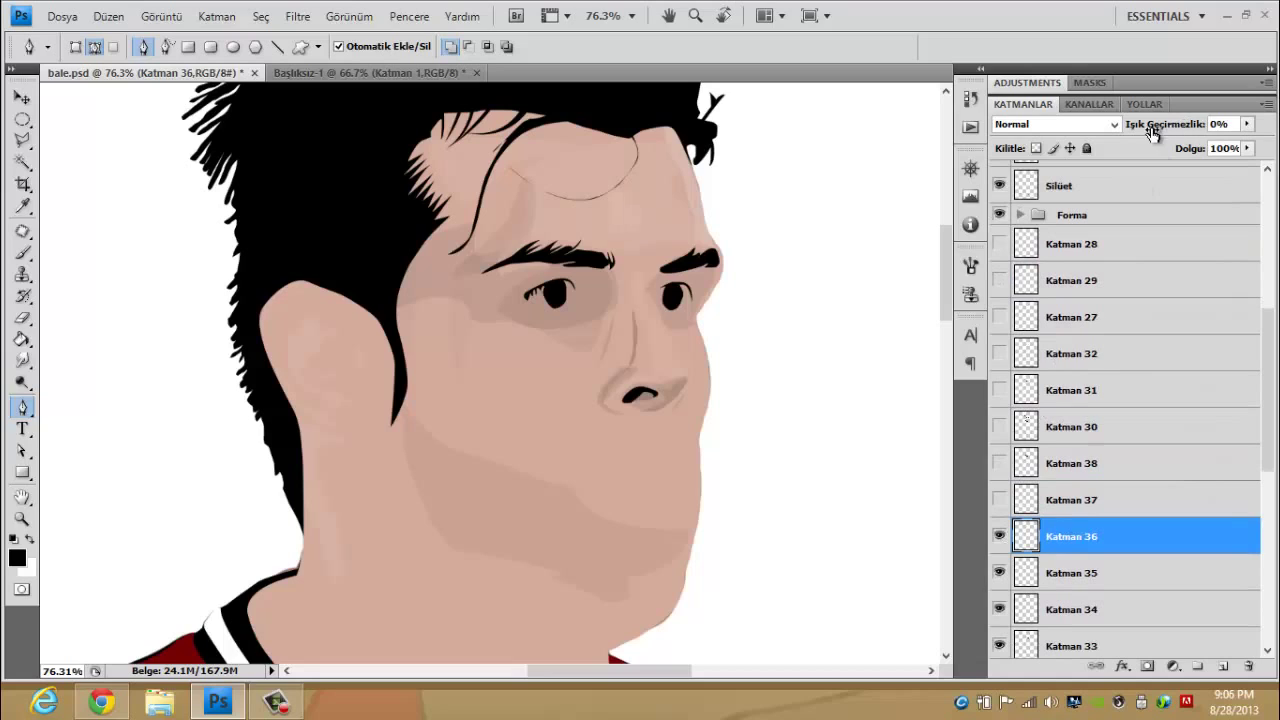
- Show Katman 37, 38 and 30, adjusting Katman 38 opacity
click(999, 498)
click(1091, 500)
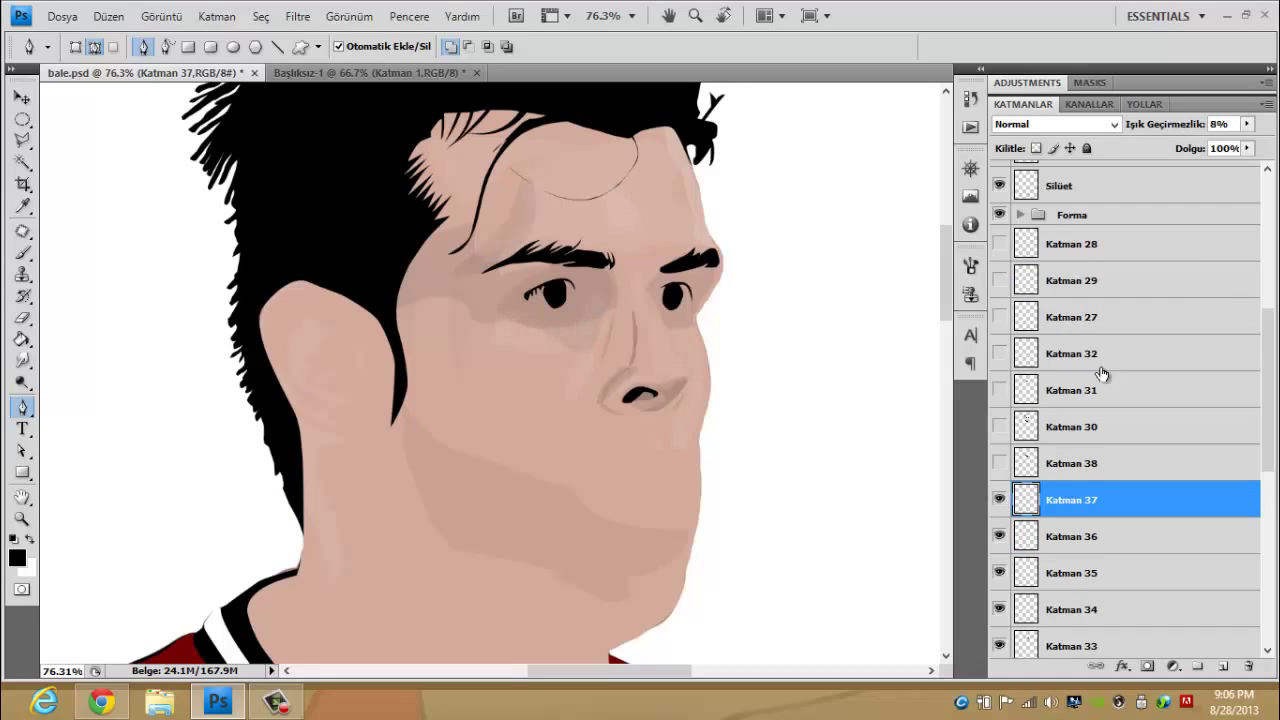
click(999, 463)
click(1080, 463)
drag(1180, 131, 1172, 133)
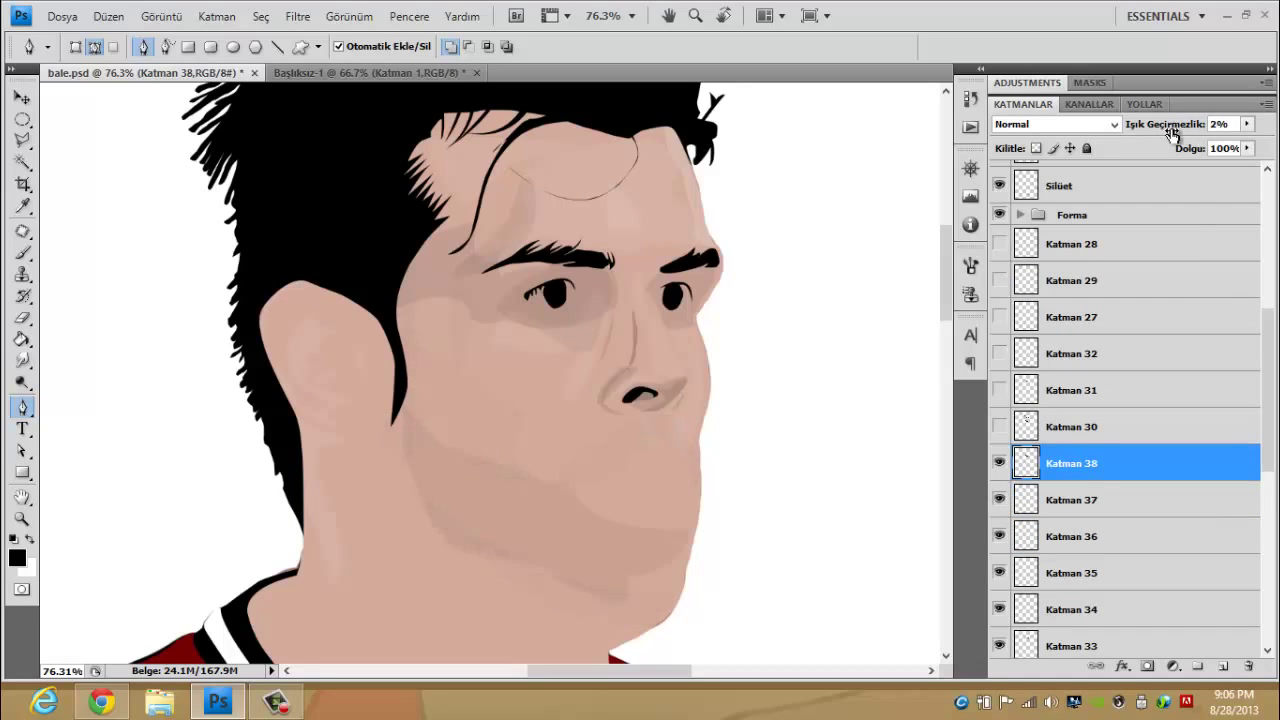
click(999, 426)
click(1062, 427)
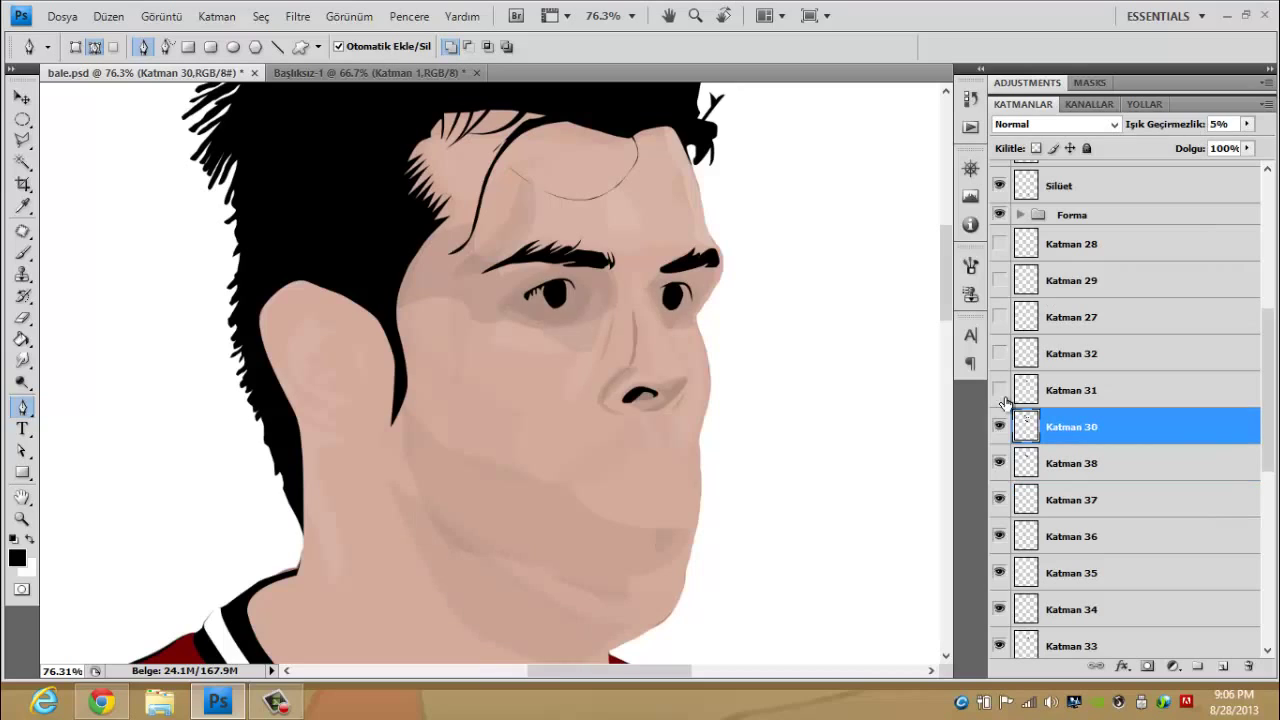
- Show Katman 31 and 32 and adjust Katman 32 opacity
click(999, 390)
click(1071, 390)
click(999, 353)
click(1071, 353)
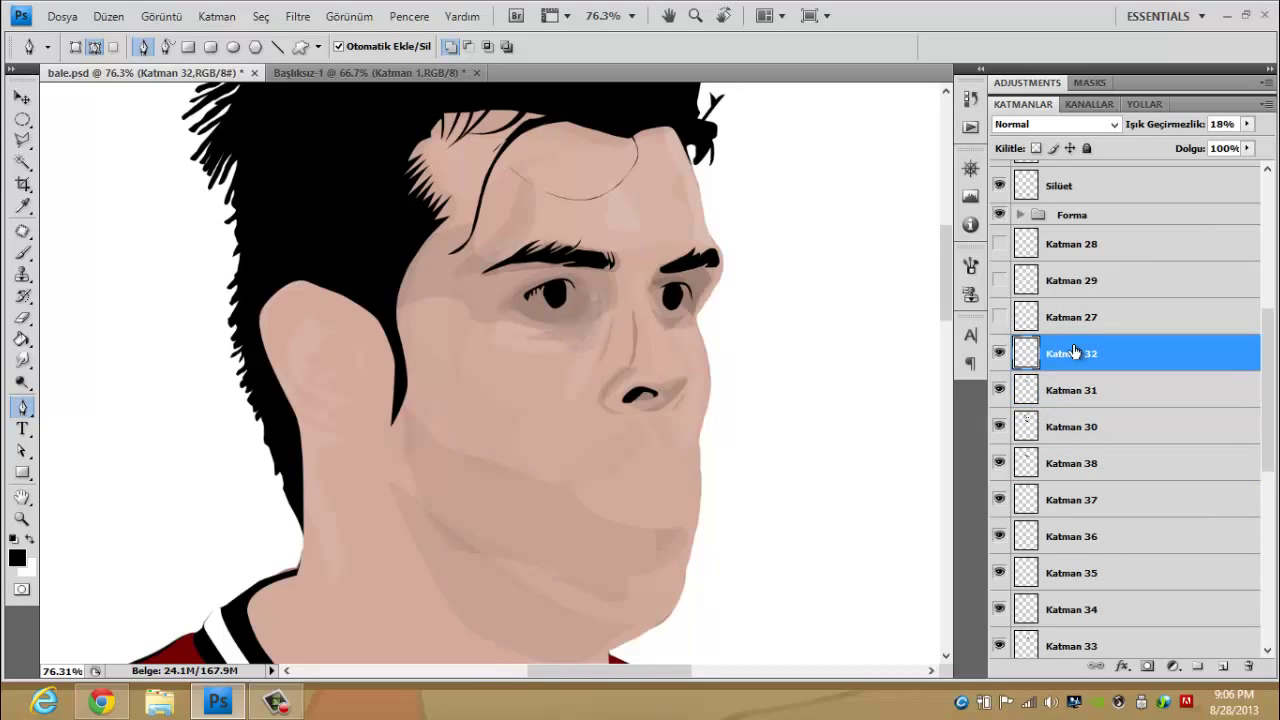
drag(1181, 131, 1188, 133)
- Show Katman 27 and 28, selecting Katman 29 along the way
click(999, 317)
click(1071, 317)
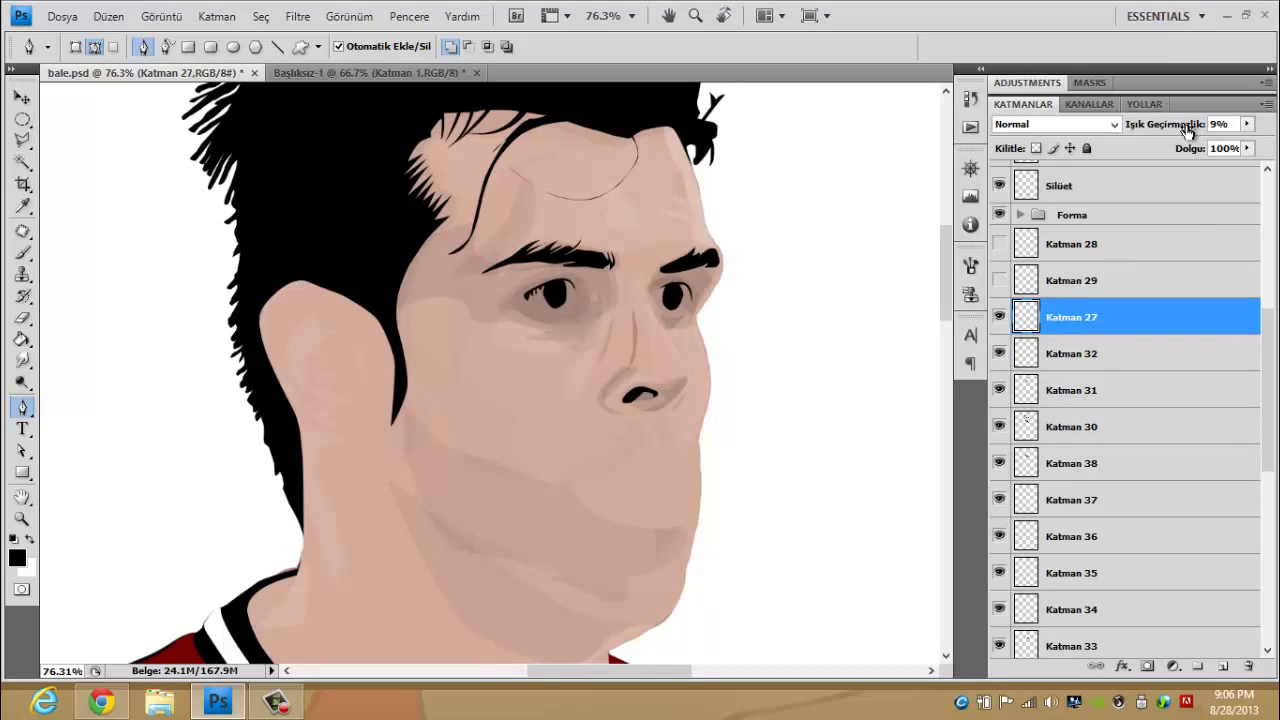
click(1114, 277)
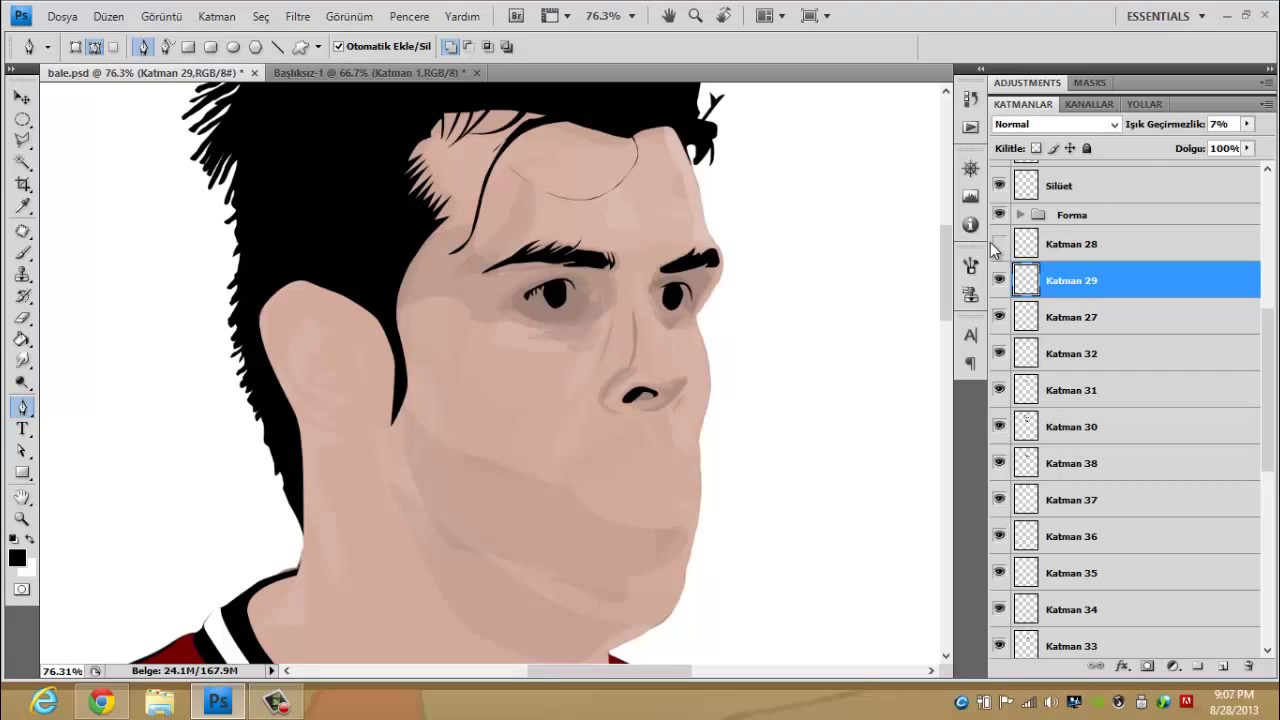
click(999, 244)
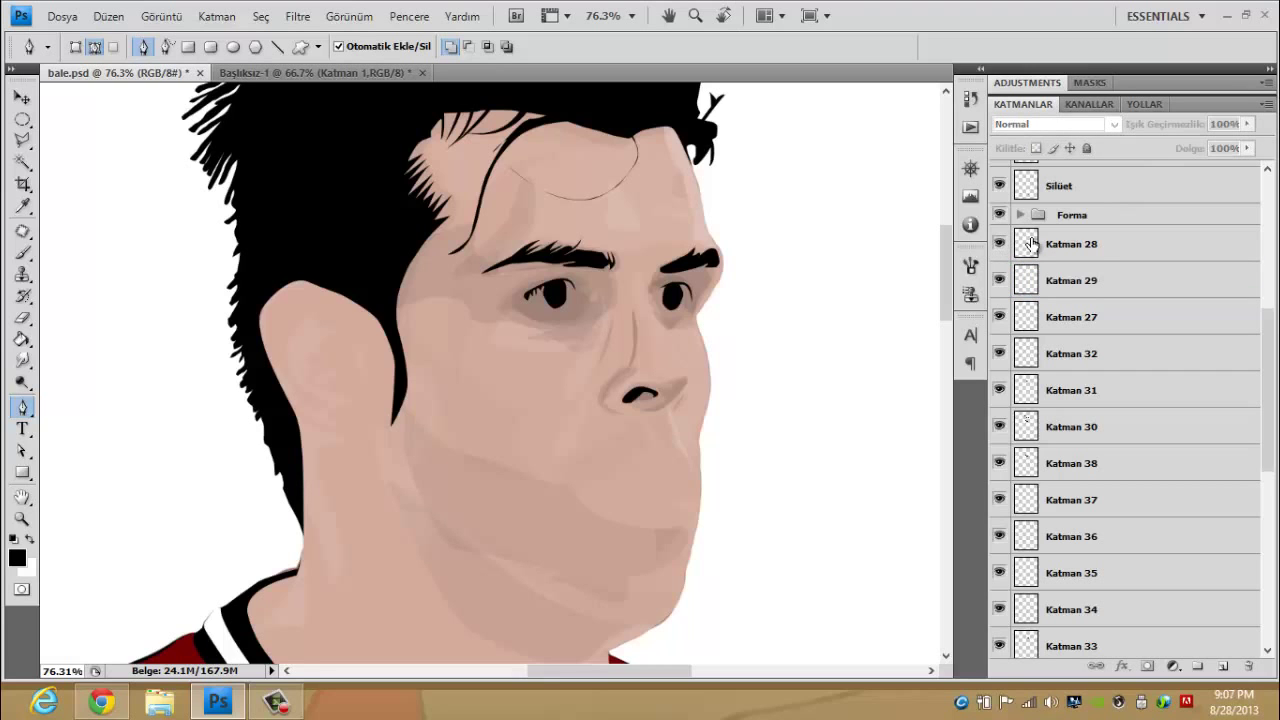
click(1031, 242)
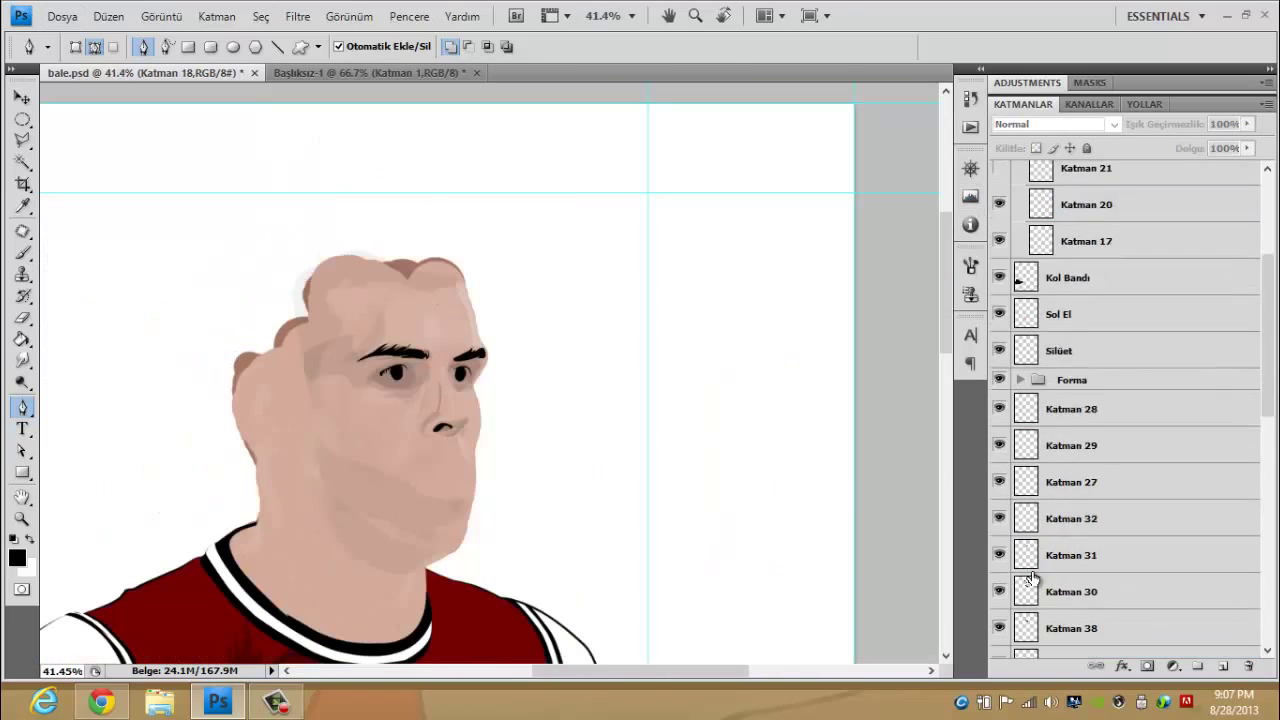
- Hide Katman 25 to reveal the Bale reference photo and bring the head top into view
scroll(1031, 578, down, 10)
click(999, 530)
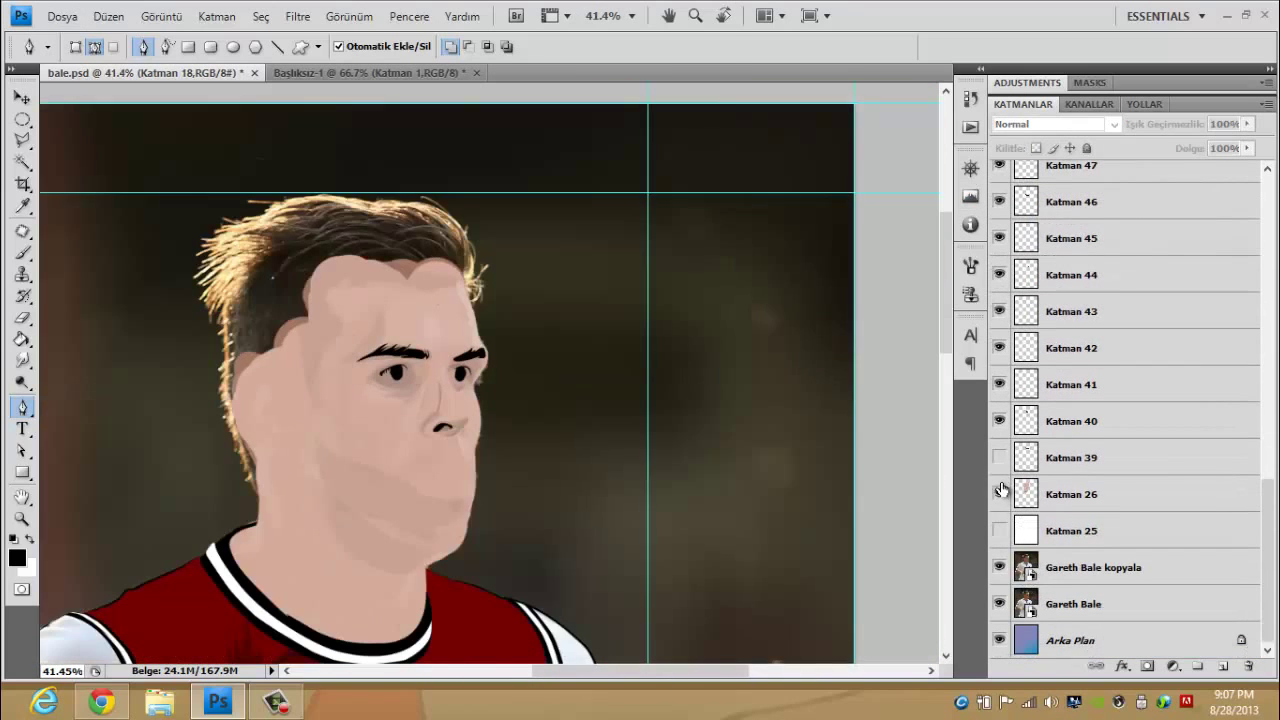
scroll(300, 580, up, 1)
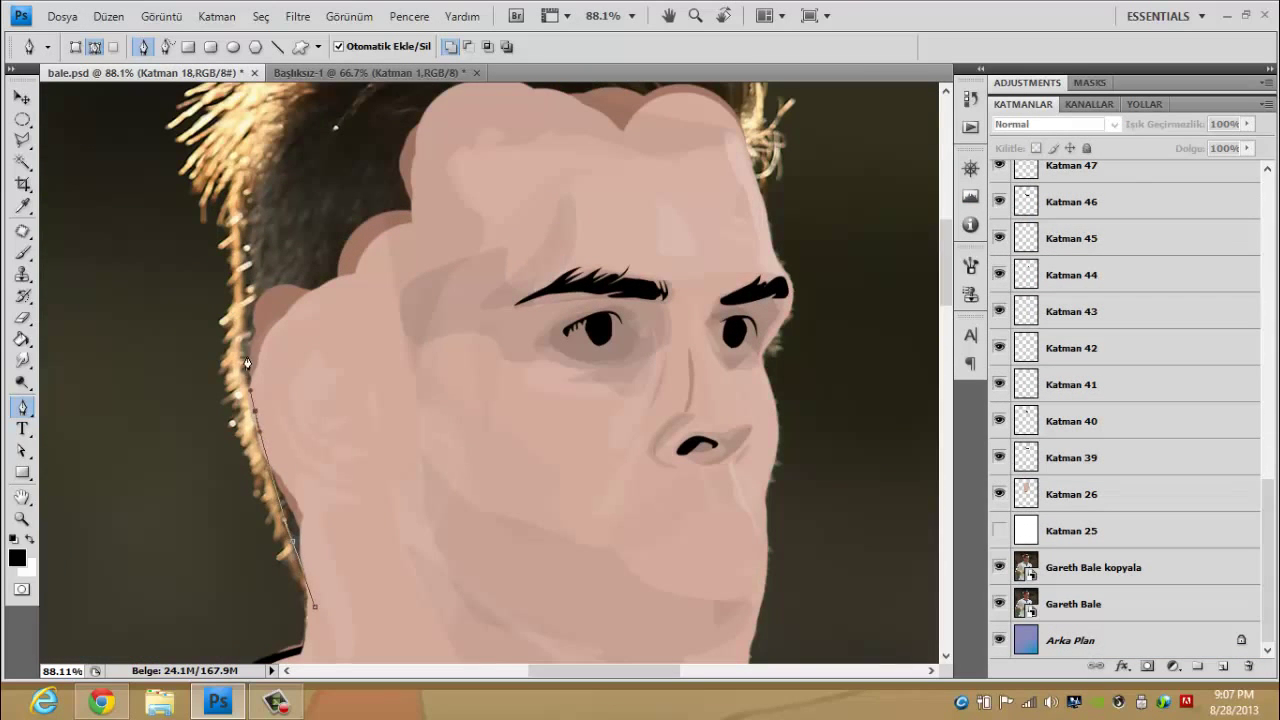
drag(281, 143, 231, 328)
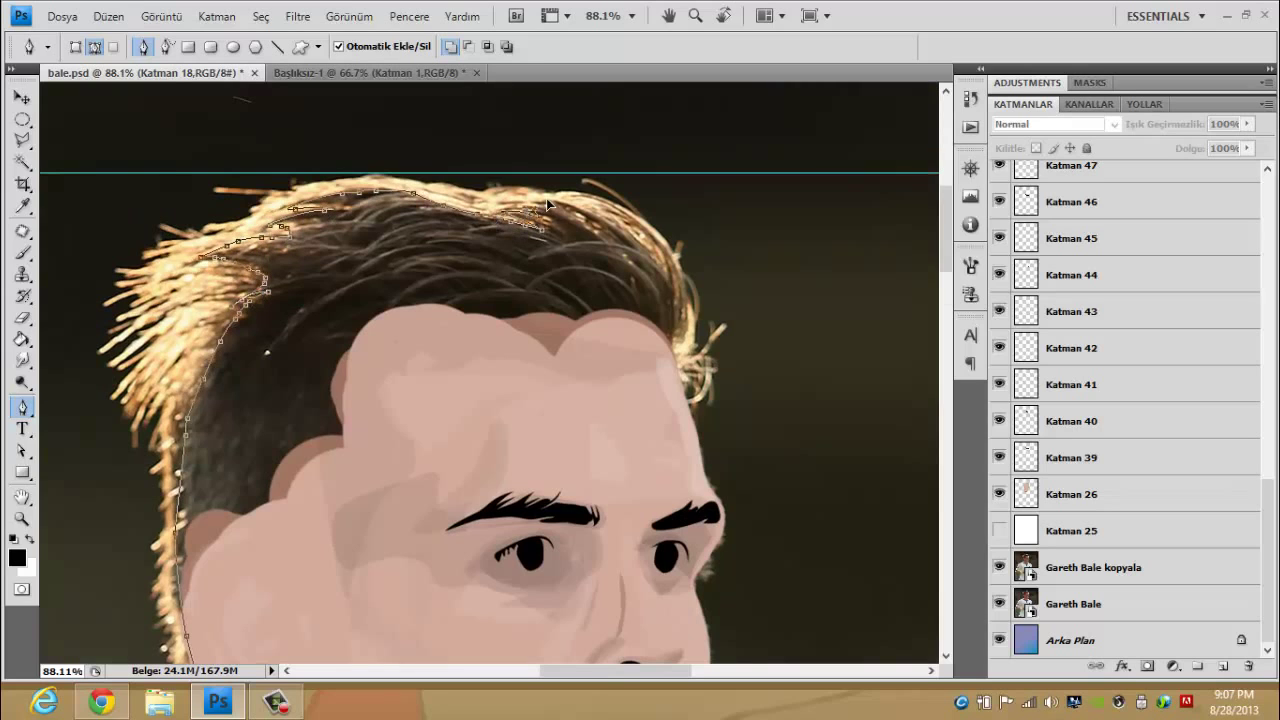
- Add Katman 48 clipped to Katman 18 and set its opacity to 8%
scroll(400, 300, down, 4)
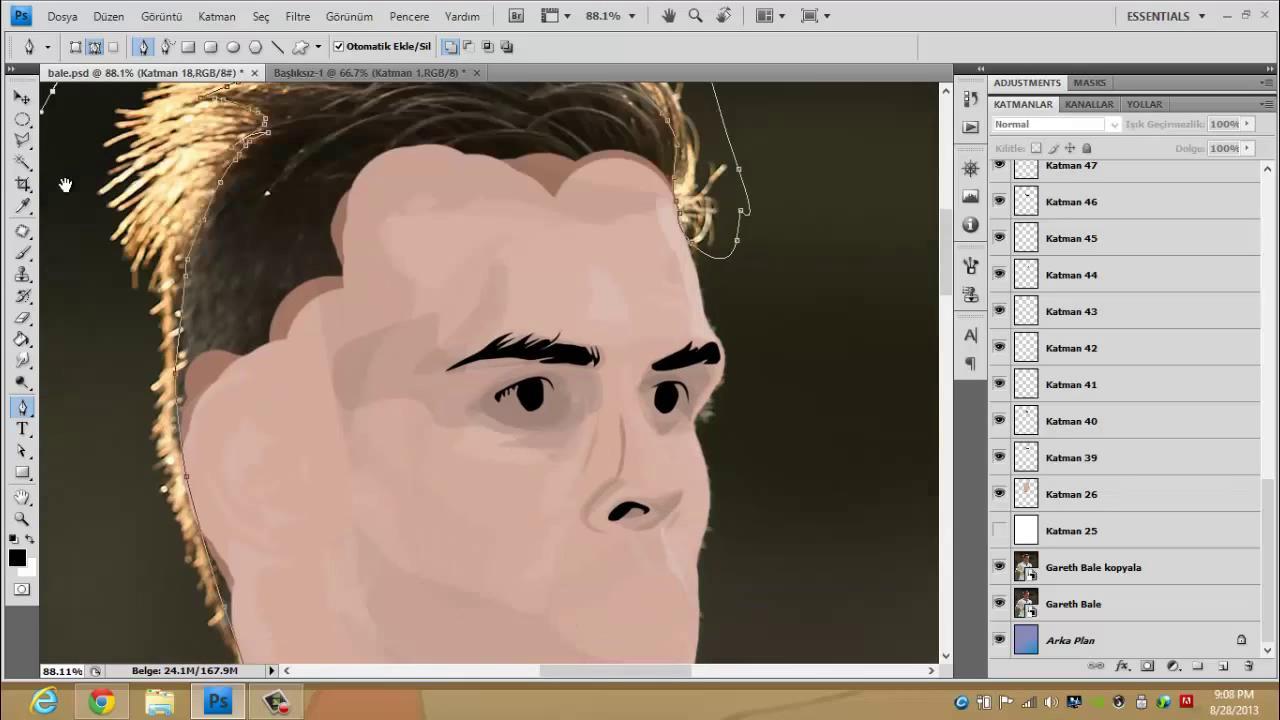
scroll(150, 450, down, 4)
click(1222, 666)
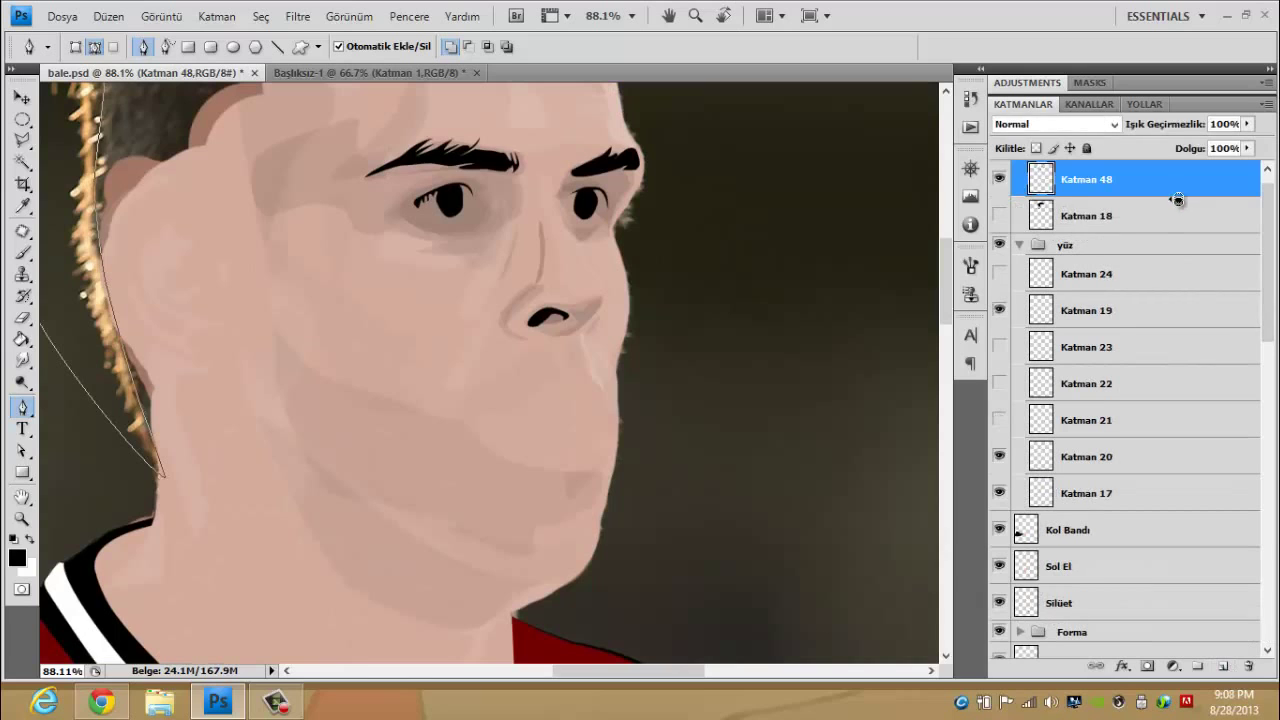
alt+click(1177, 197)
key(x)
scroll(220, 280, down, 5)
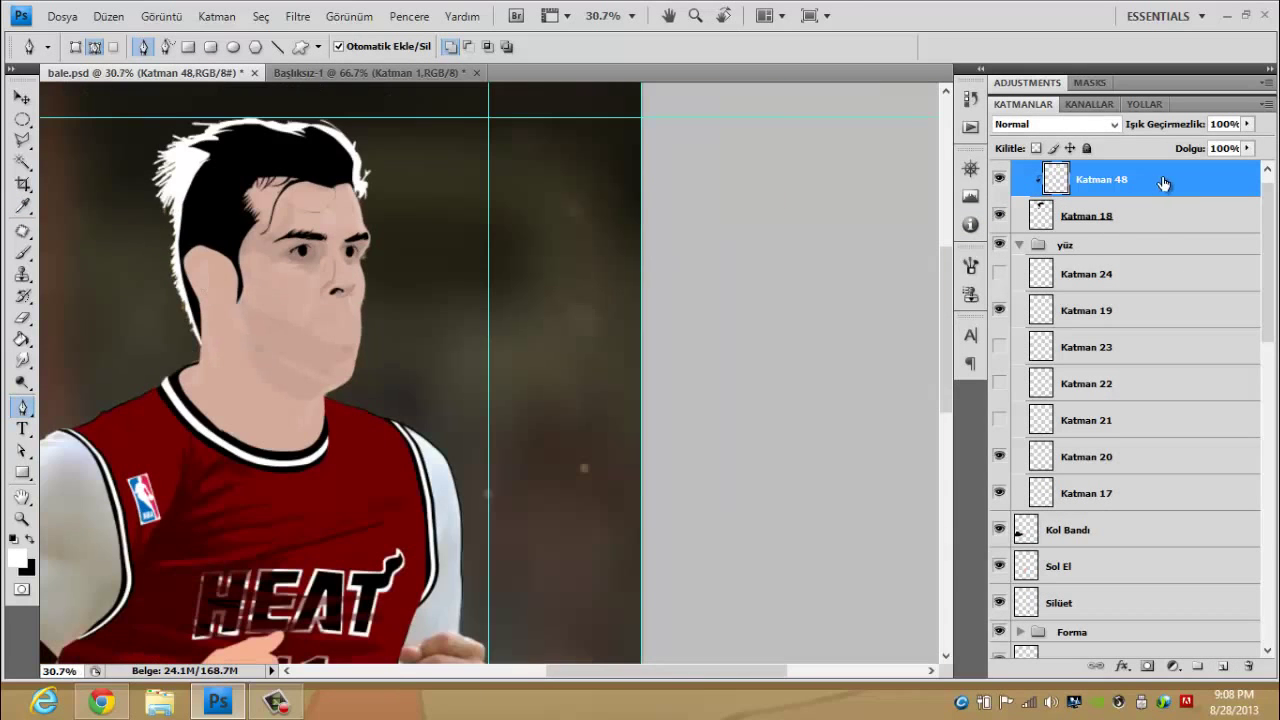
drag(1164, 130, 1089, 145)
- Hide Katman 26 to show the photo, then start a curved Pen outline along the ear rim
scroll(265, 390, up, 2)
scroll(265, 390, up, 3)
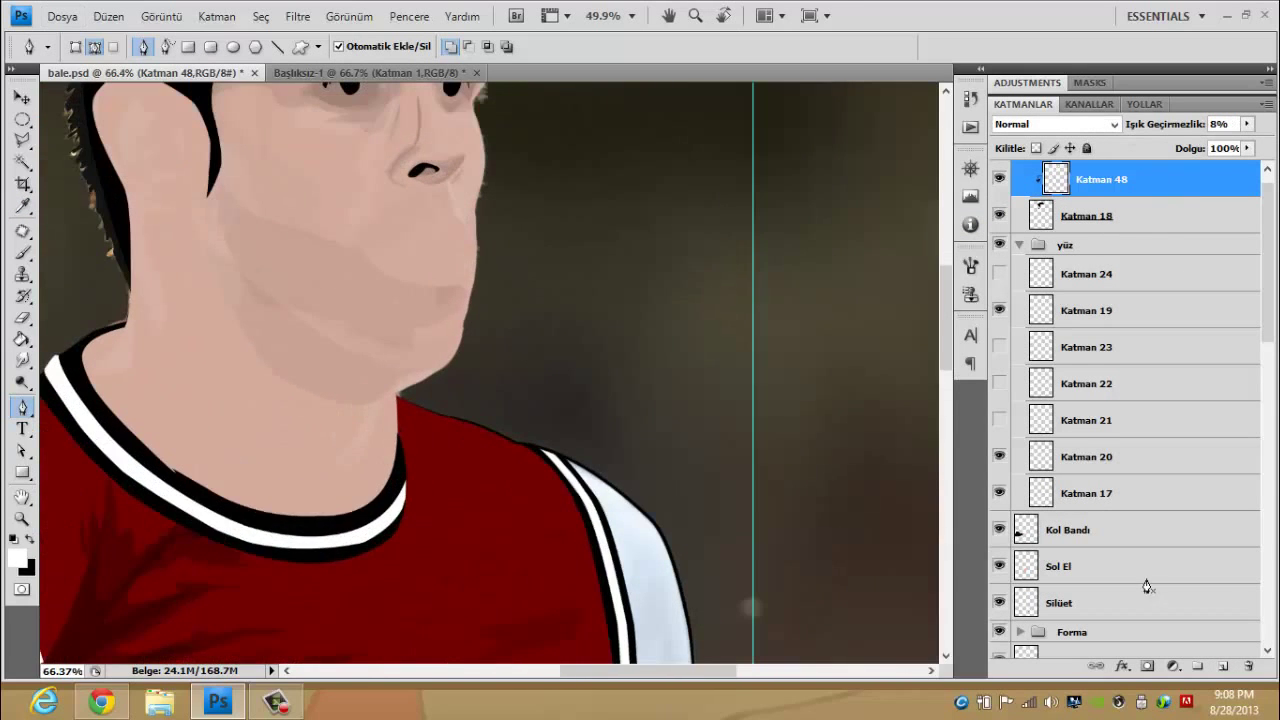
scroll(1146, 586, down, 5)
scroll(1080, 629, down, 3)
click(999, 494)
scroll(322, 350, up, 1)
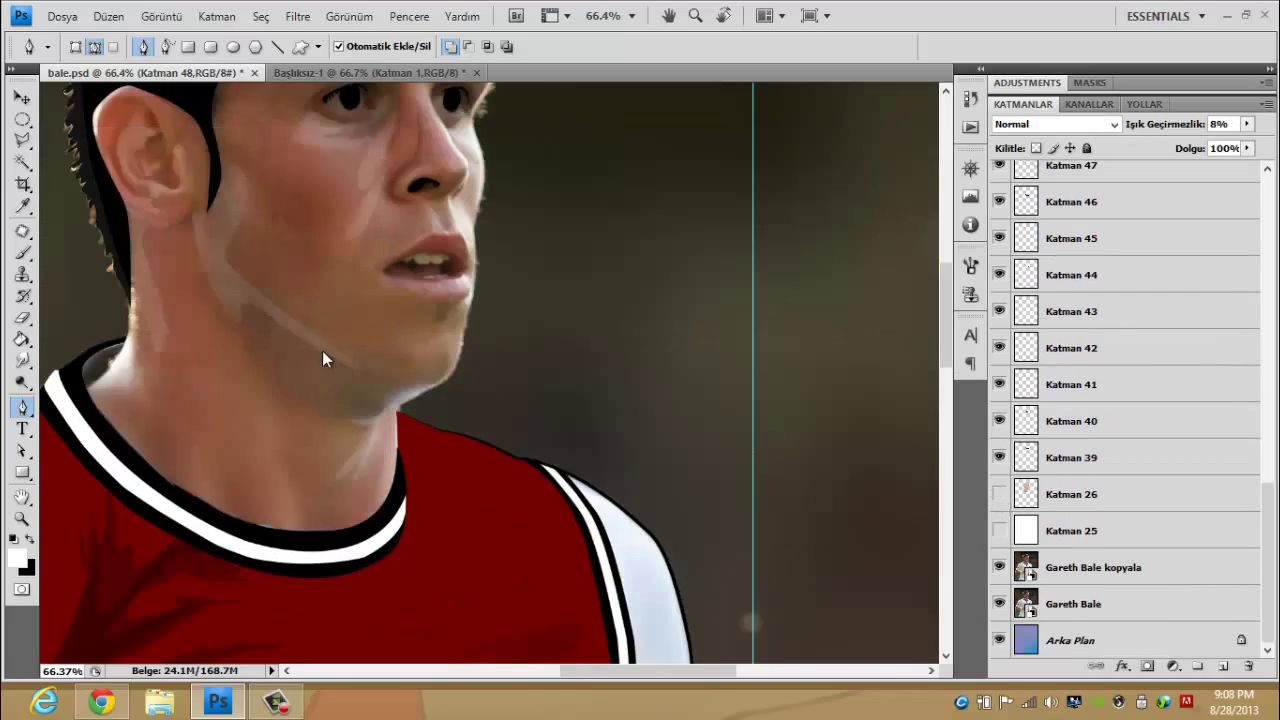
scroll(322, 350, up, 2)
scroll(300, 457, up, 2)
click(197, 308)
drag(227, 241, 241, 231)
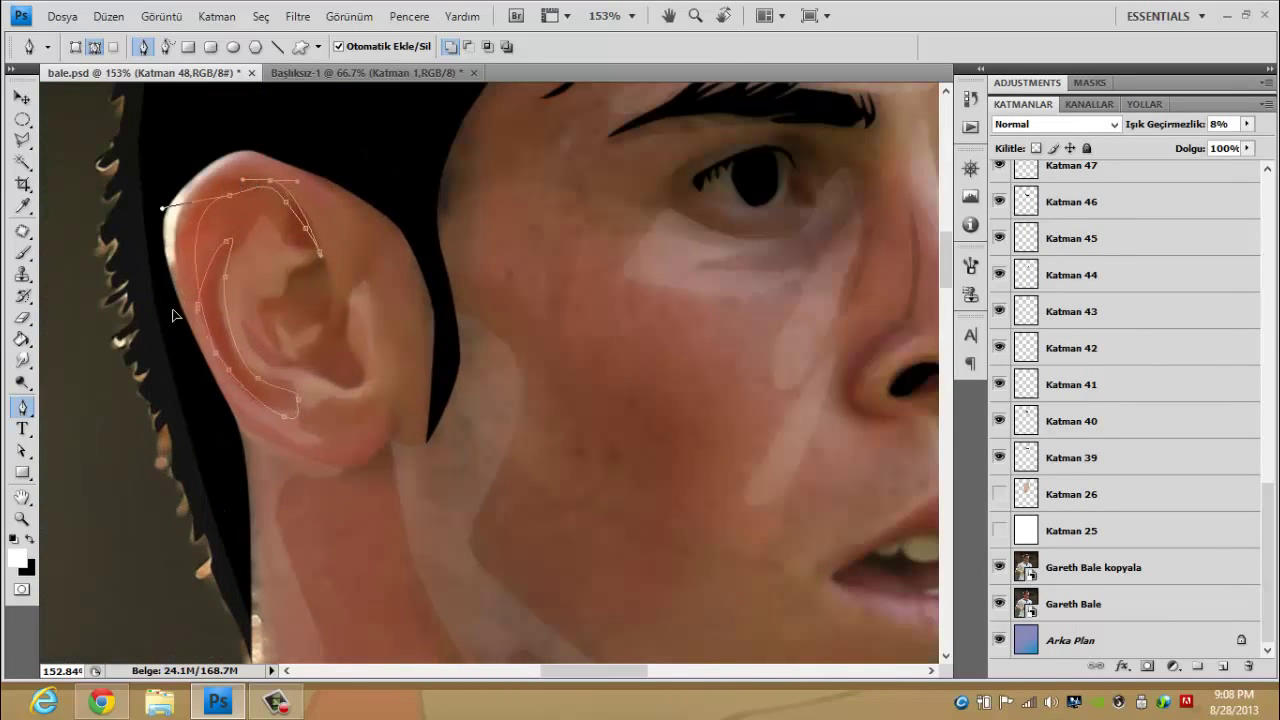
- Continue the Pen outline around the ear, adding an anchor near its top
click(214, 342)
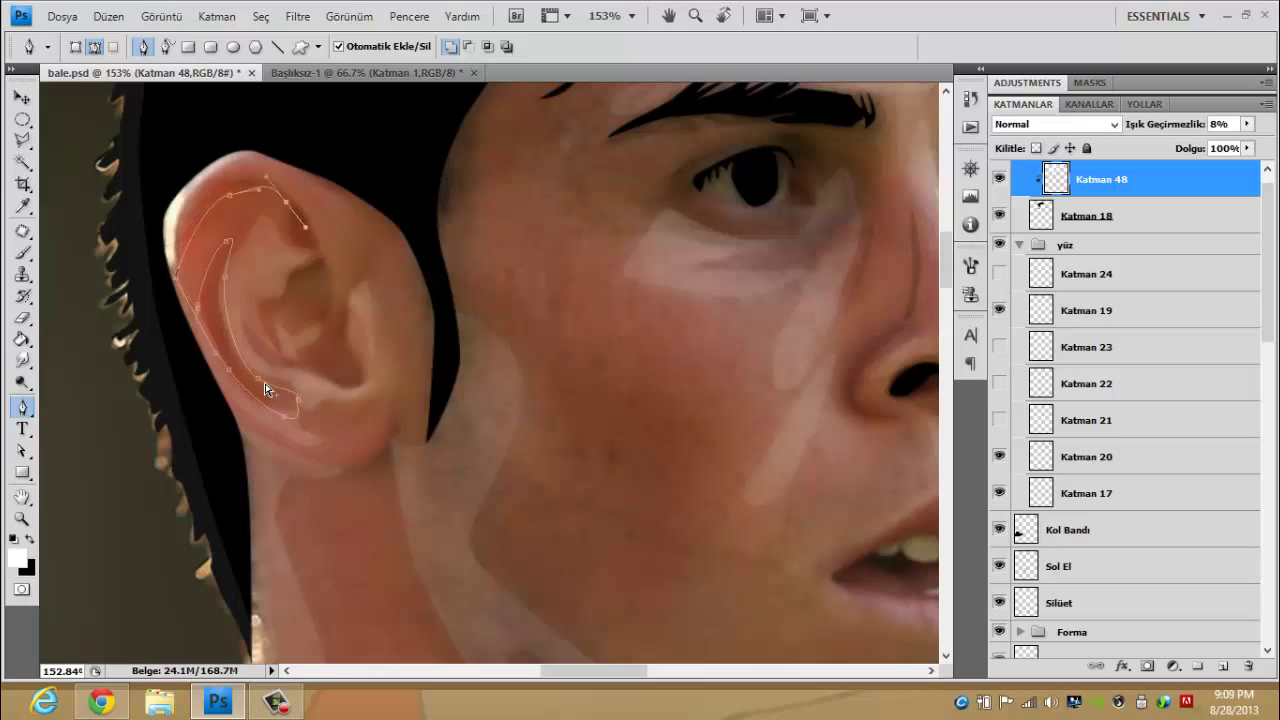
scroll(215, 358, up, 3)
scroll(231, 309, down, 2)
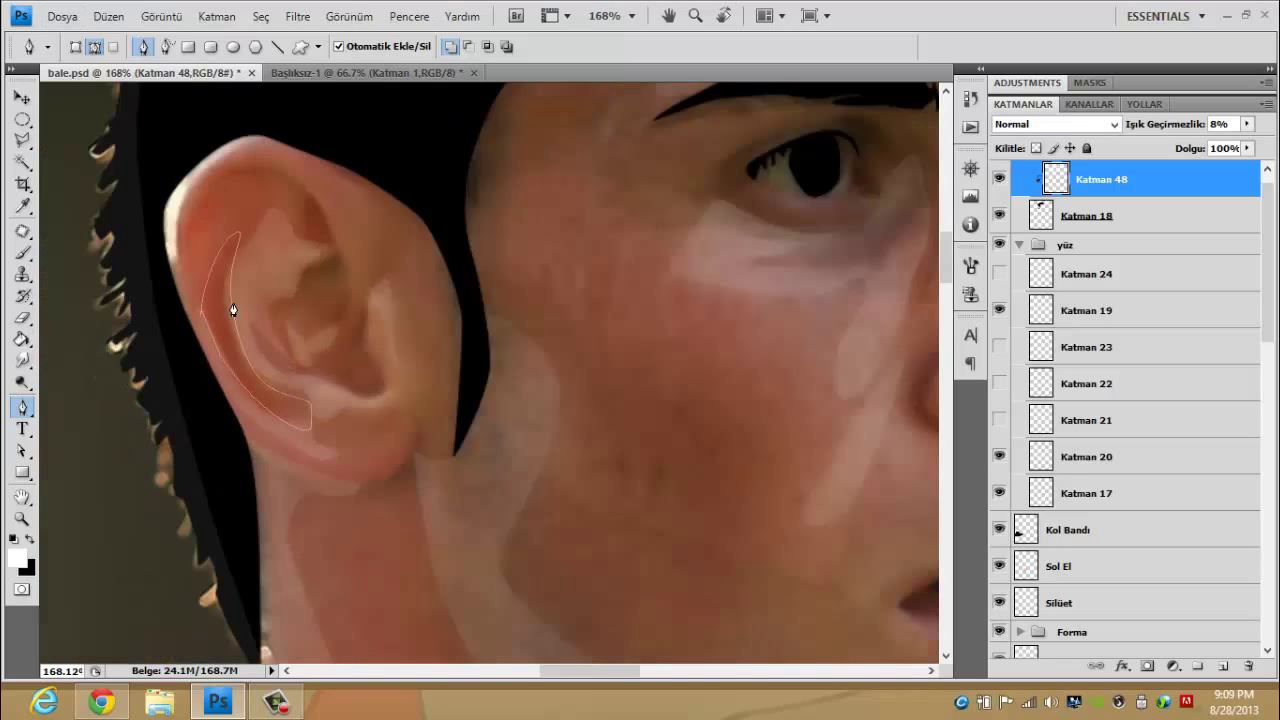
click(233, 188)
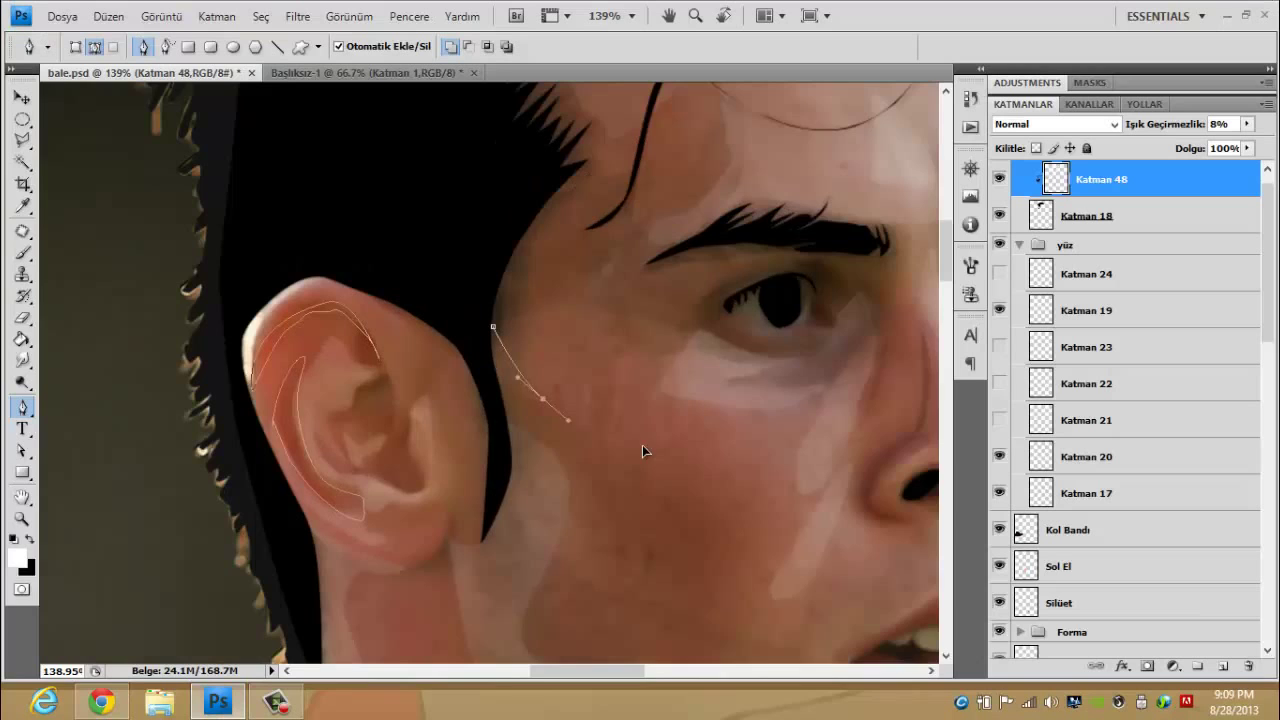
- Pen-trace a closed shadow outline down the cheek, around the chin and along the jaw
click(599, 432)
click(661, 448)
click(710, 471)
click(724, 499)
click(712, 553)
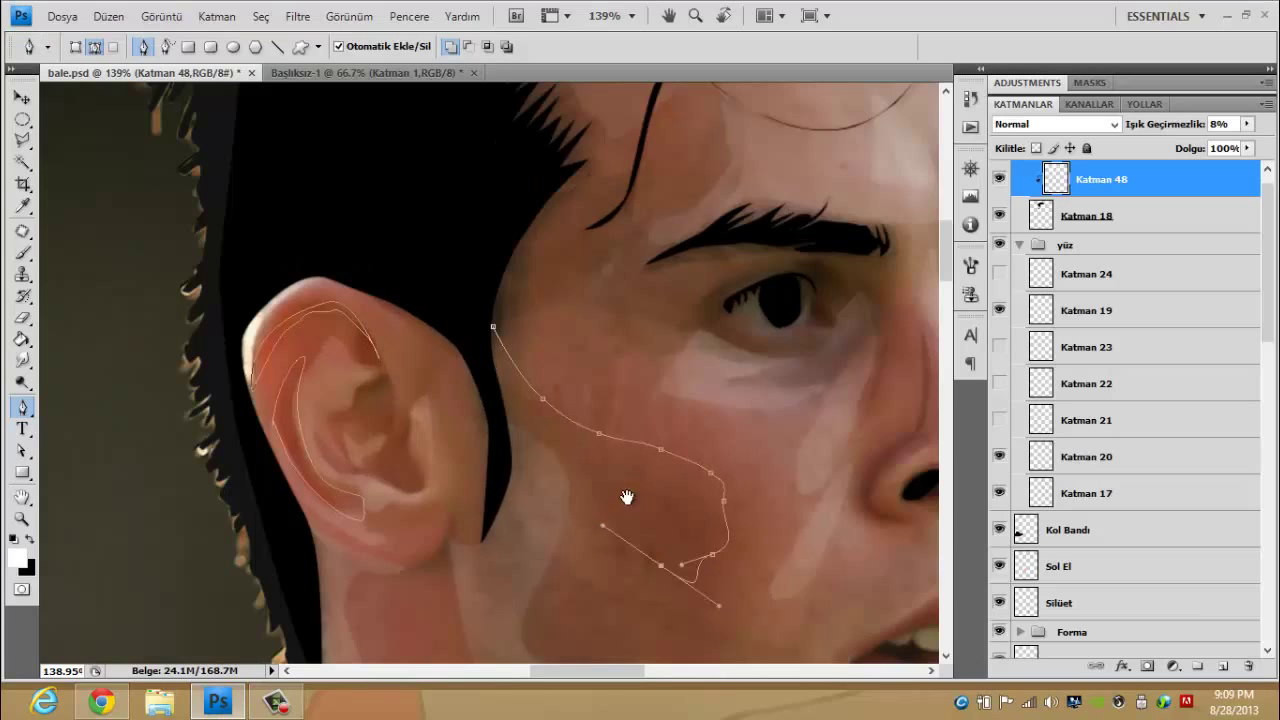
drag(736, 618, 596, 420)
click(805, 540)
drag(829, 537, 775, 431)
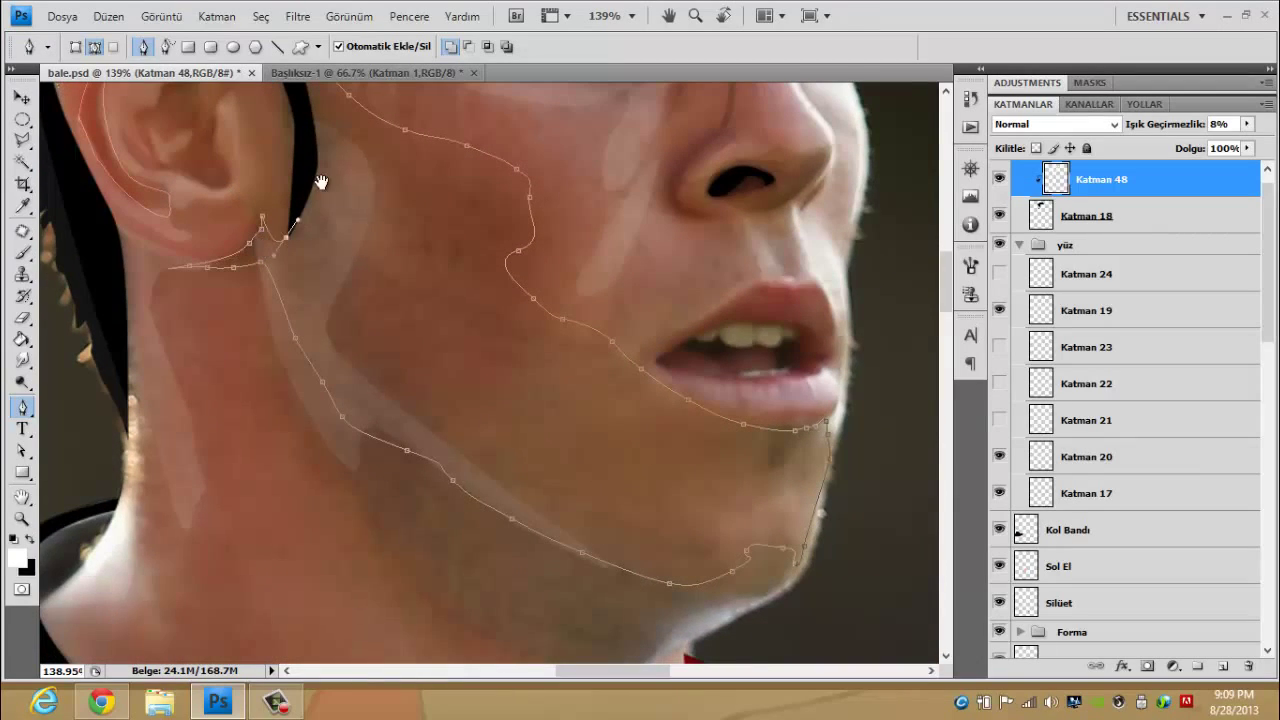
drag(320, 182, 290, 277)
click(266, 118)
- Fill the cheek-to-jaw path with black on a new layer, Katman 49
scroll(1186, 528, down, 5)
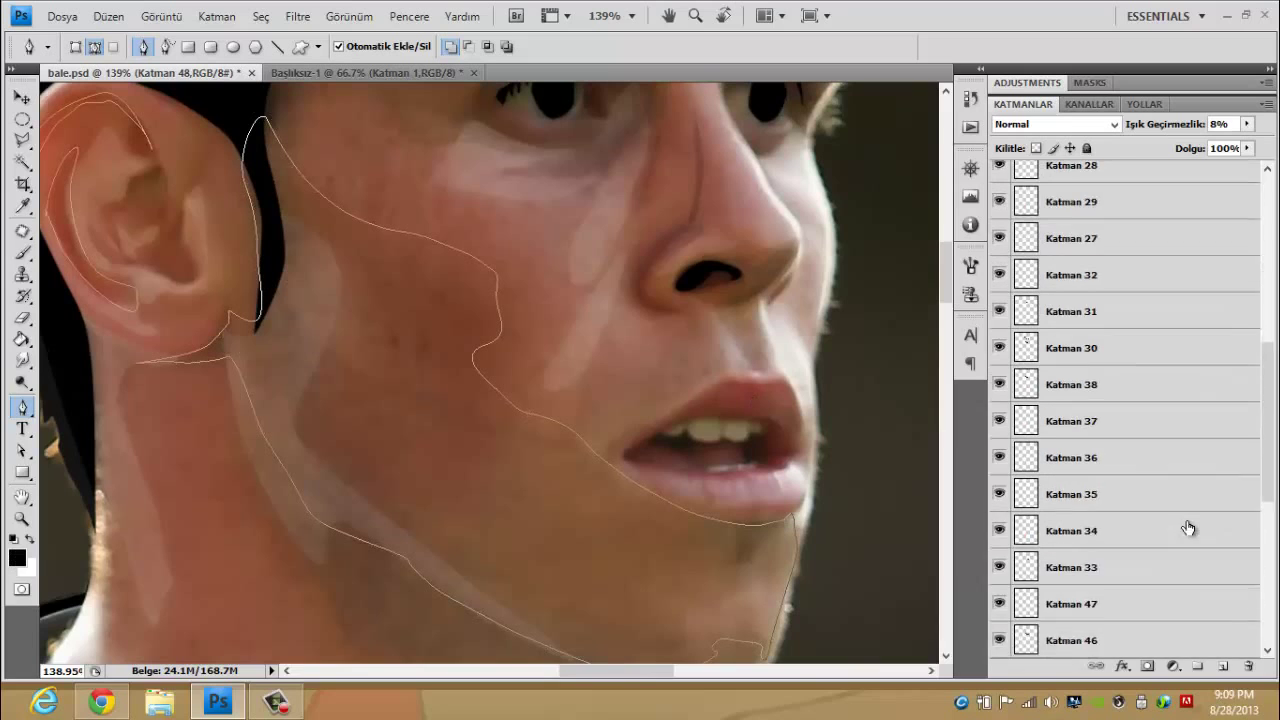
scroll(1186, 528, down, 5)
key(ctrl+shift+alt+n)
right_click(548, 410)
click(632, 516)
- Lower the cheek shadow to about 17% opacity and fill the inner-ear path on the layer
drag(1170, 124, 1116, 150)
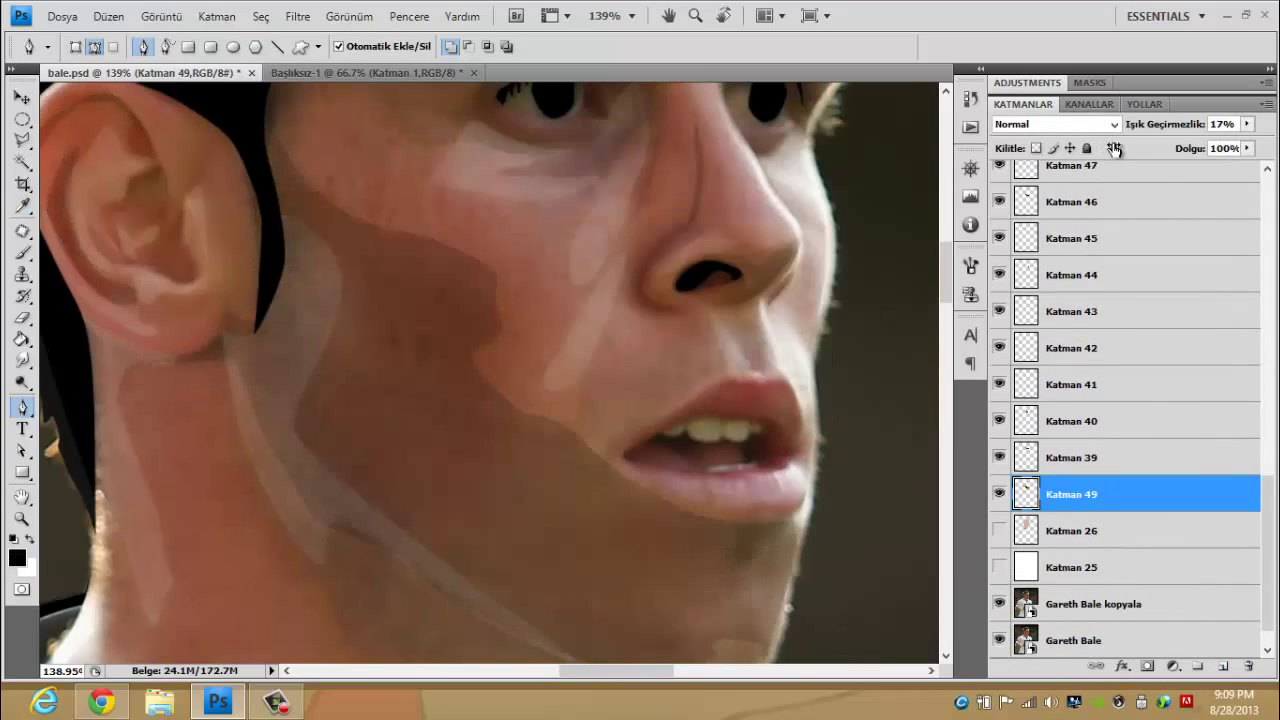
scroll(400, 304, up, 1)
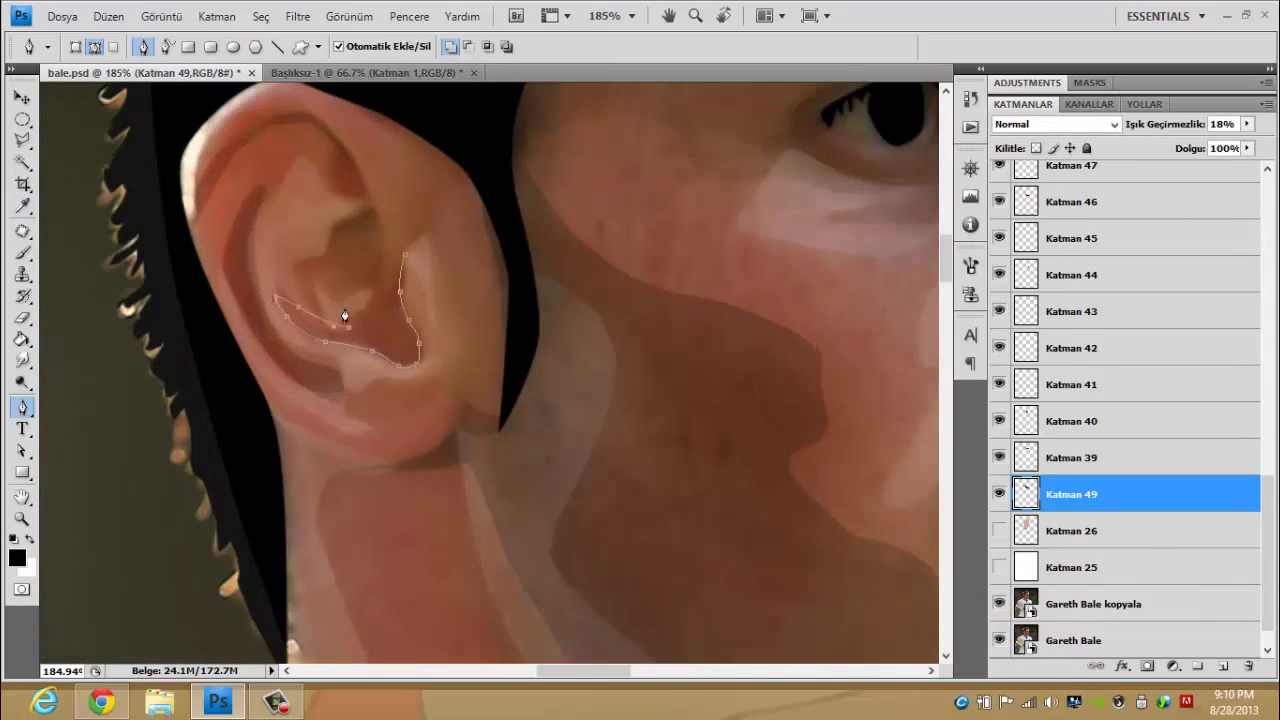
right_click(463, 229)
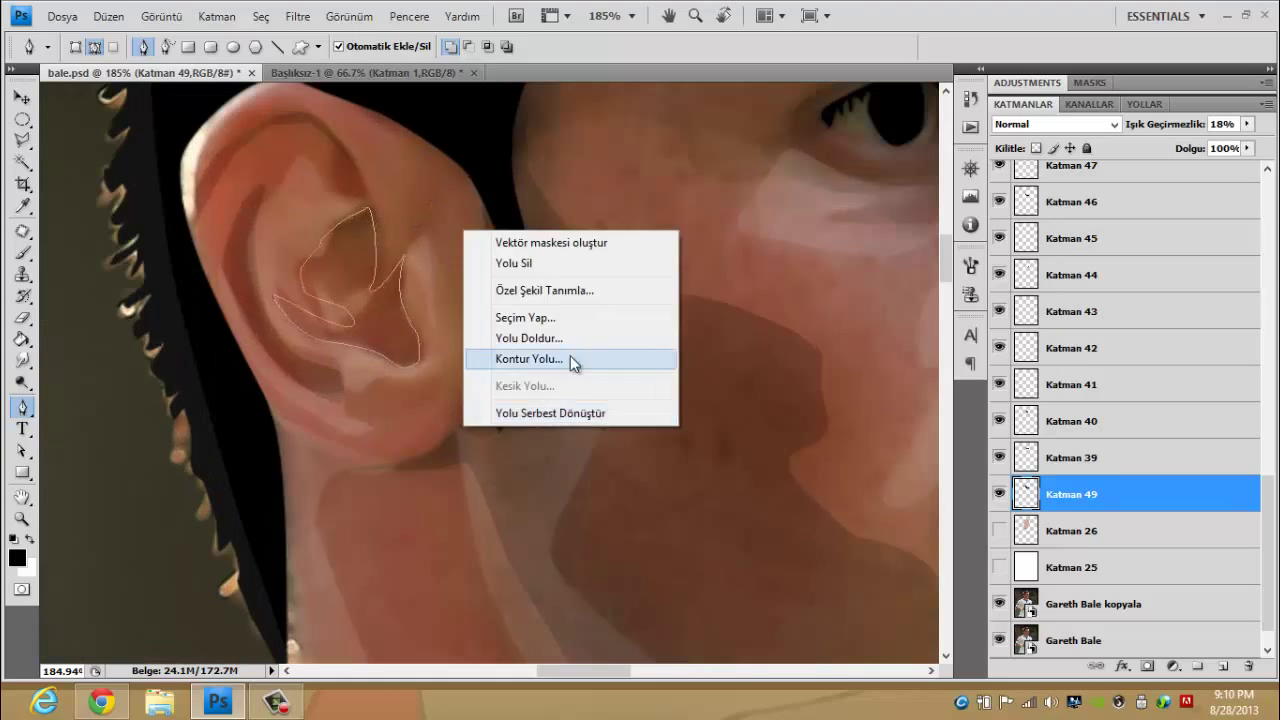
click(571, 355)
- Stroke the ear path, then add new layers above Katman 49 and Katman 26
scroll(450, 300, up, 1)
right_click(325, 199)
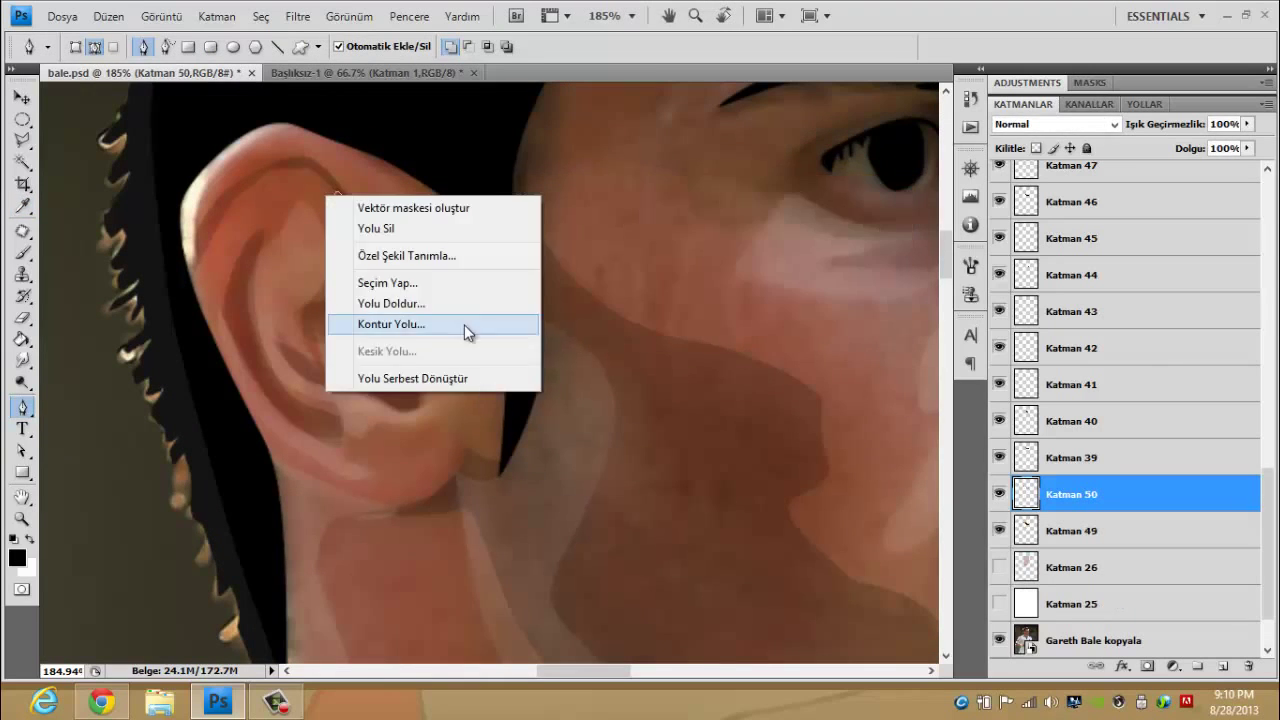
click(464, 324)
key(ctrl+shift+alt+n)
click(1146, 500)
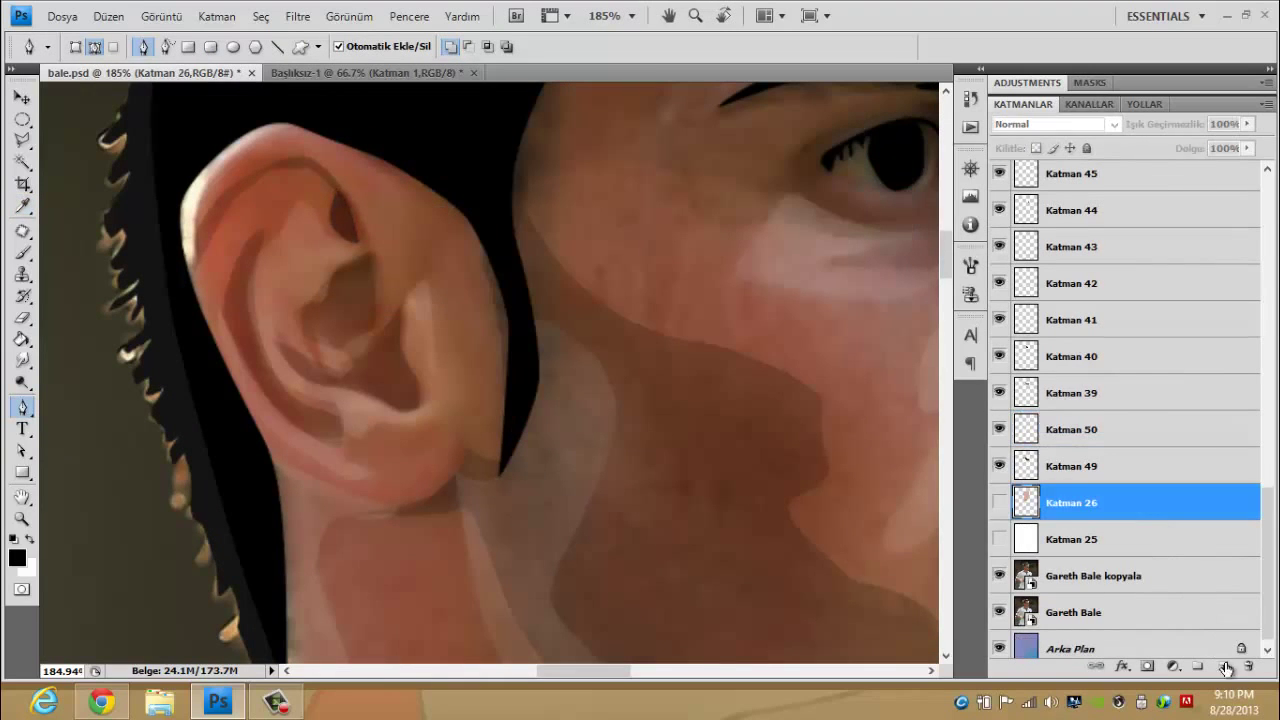
click(1222, 666)
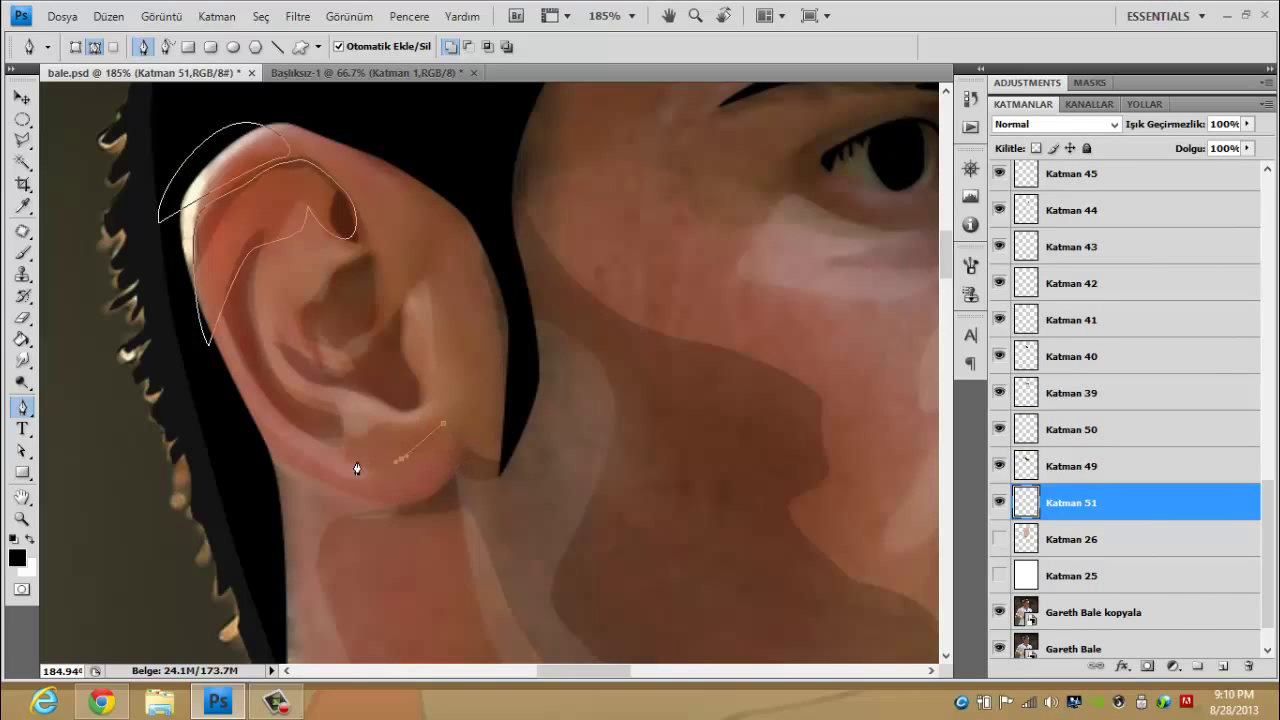
- Fill the ear-top path with black on Katman 51 and set it to 10% opacity
right_click(502, 461)
click(606, 568)
key(1)
key(ctrl+0)
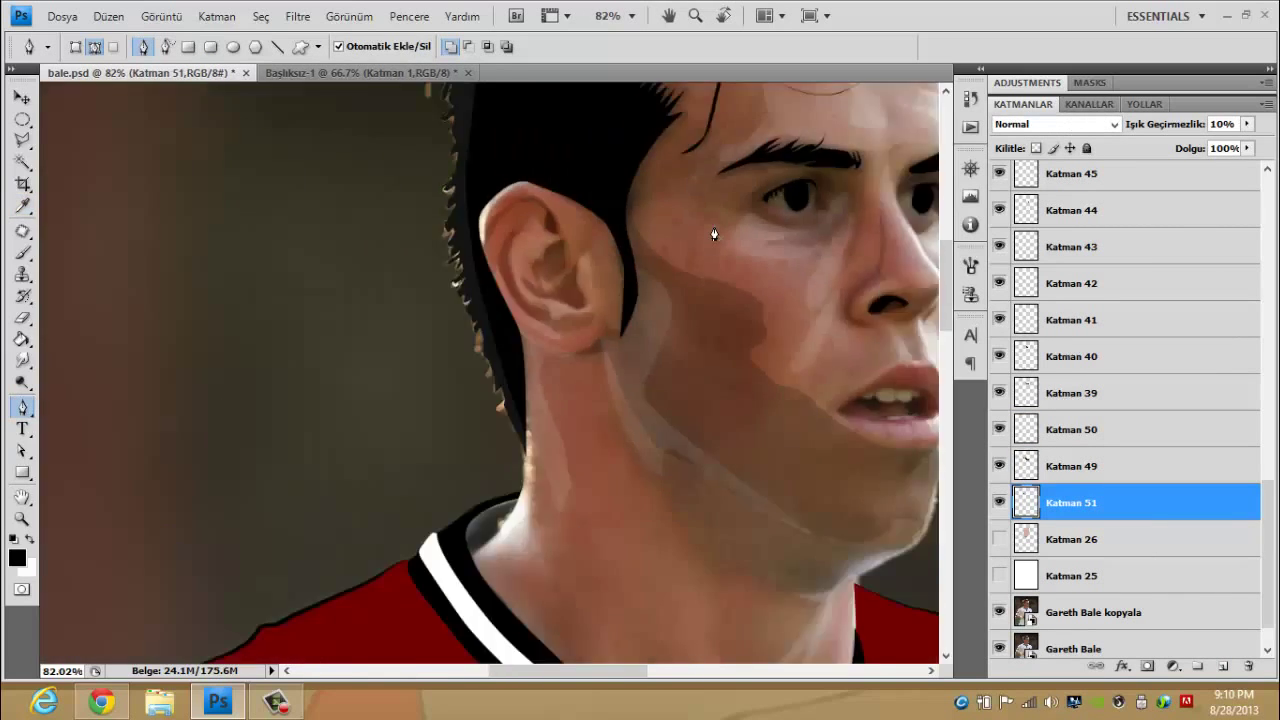
- On new layer Katman 52, fill the neck path with black at 6% opacity
scroll(865, 228, up, 5)
key(ctrl+shift+alt+n)
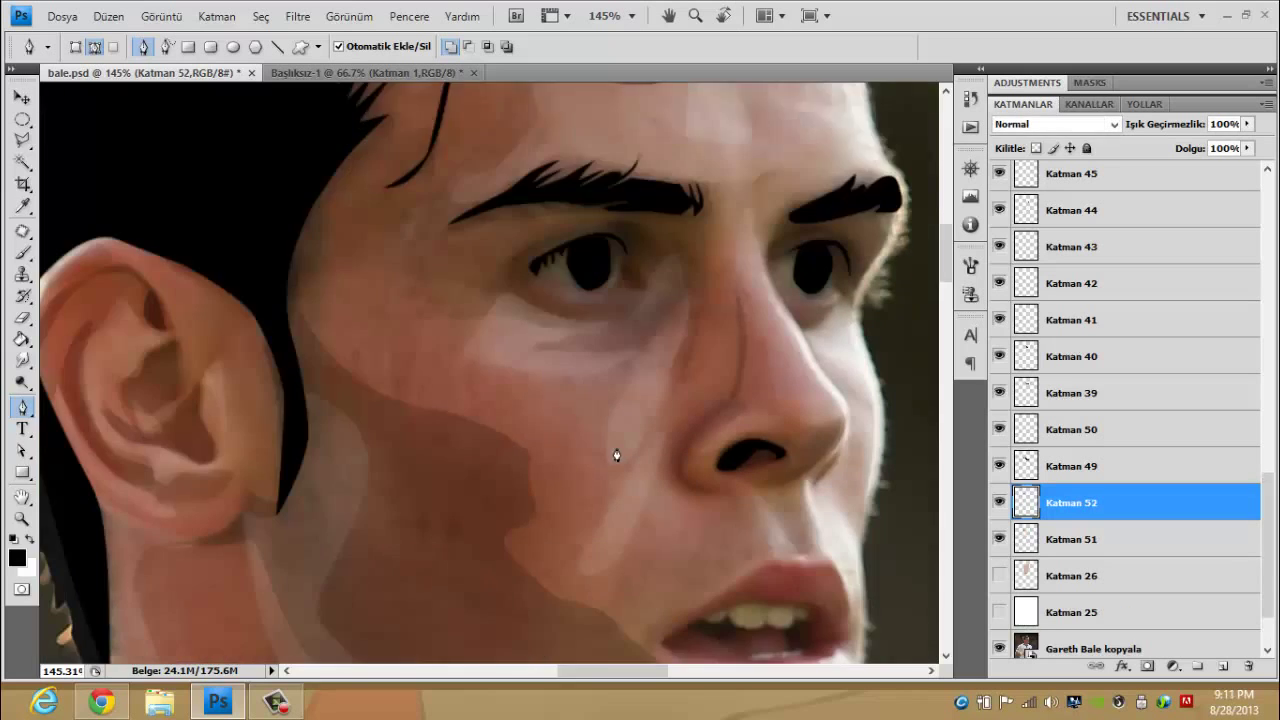
scroll(614, 451, down, 1)
scroll(620, 462, down, 3)
scroll(435, 292, down, 3)
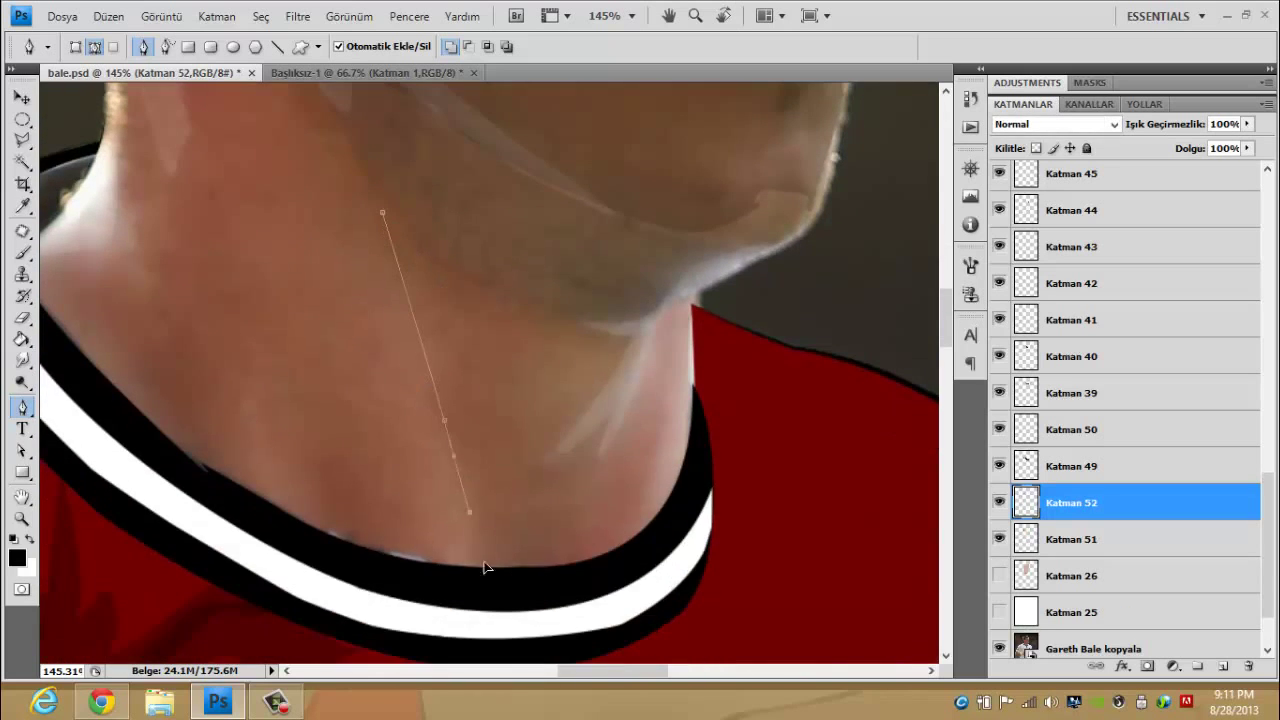
click(379, 183)
right_click(470, 286)
click(601, 425)
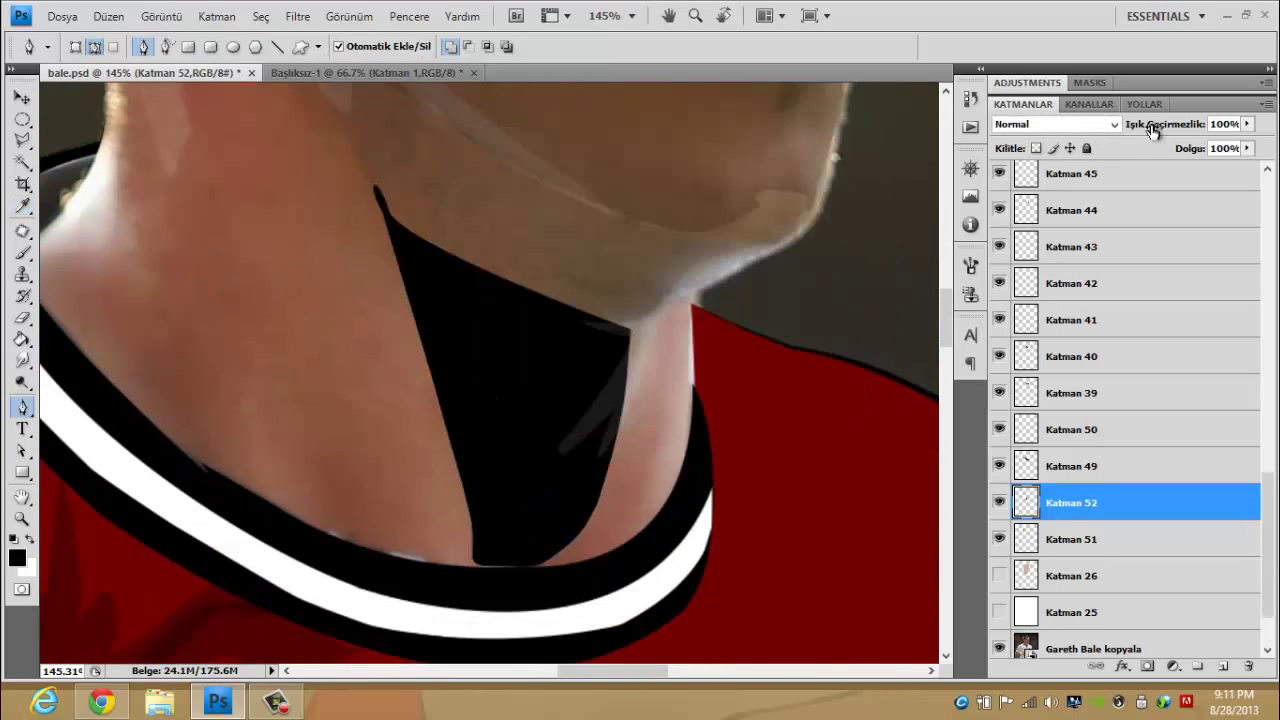
drag(1150, 126, 1098, 157)
- Fill the outline above the collar with black as part of the neck shadow
drag(620, 435, 692, 418)
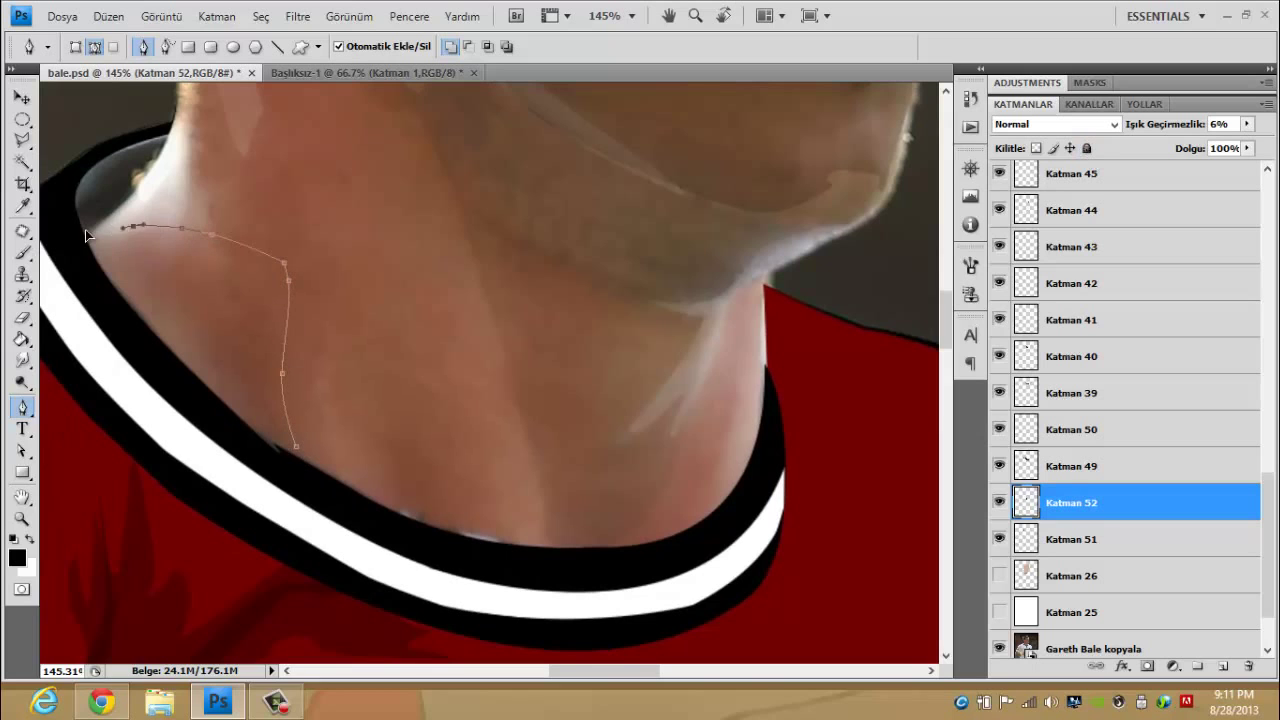
right_click(408, 478)
click(500, 586)
key(Return)
- Select Katman 49, toggle Katman 26 off and back on, then select Katman 26
scroll(466, 449, down, 3)
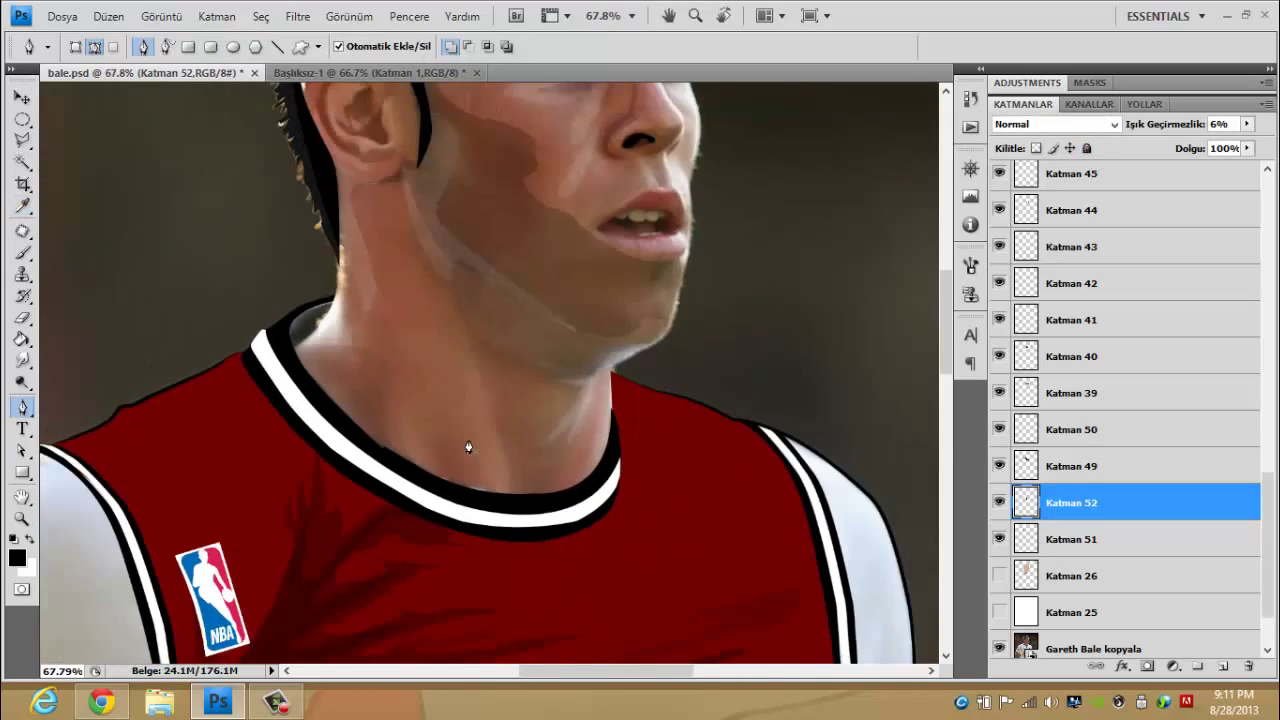
scroll(526, 363, up, 2)
click(1128, 466)
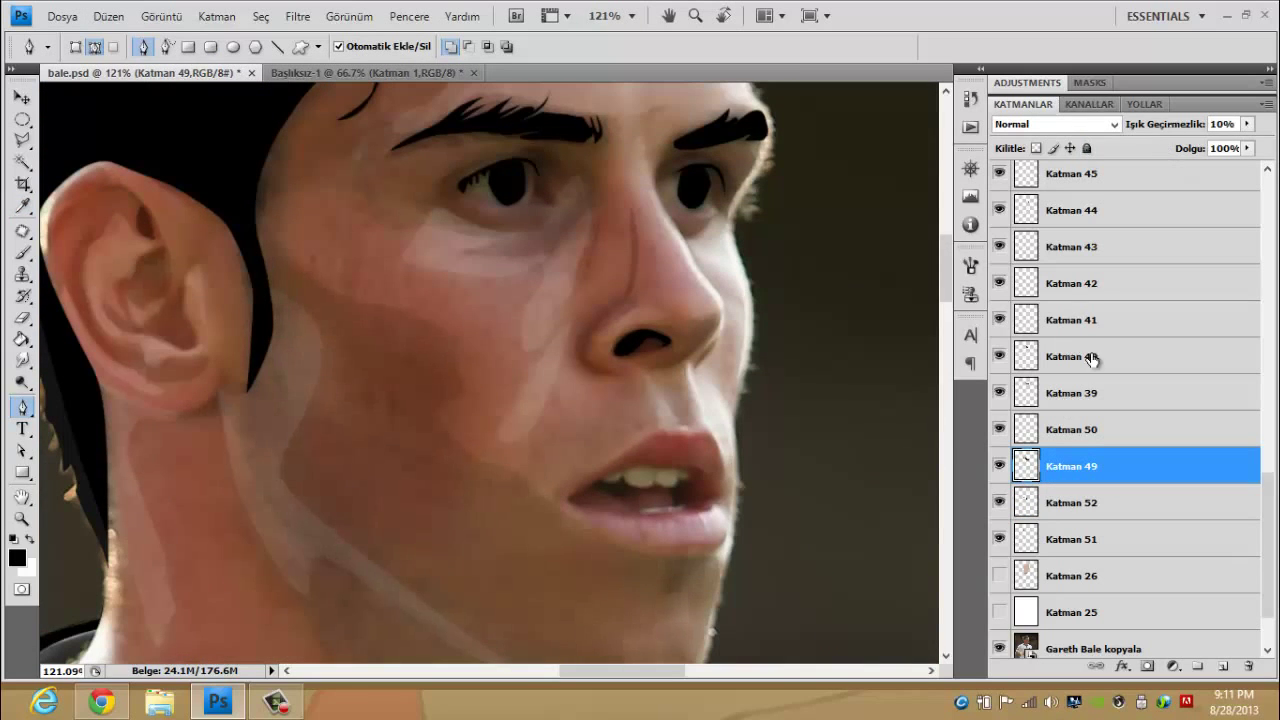
click(998, 576)
scroll(577, 451, up, 2)
scroll(563, 448, up, 3)
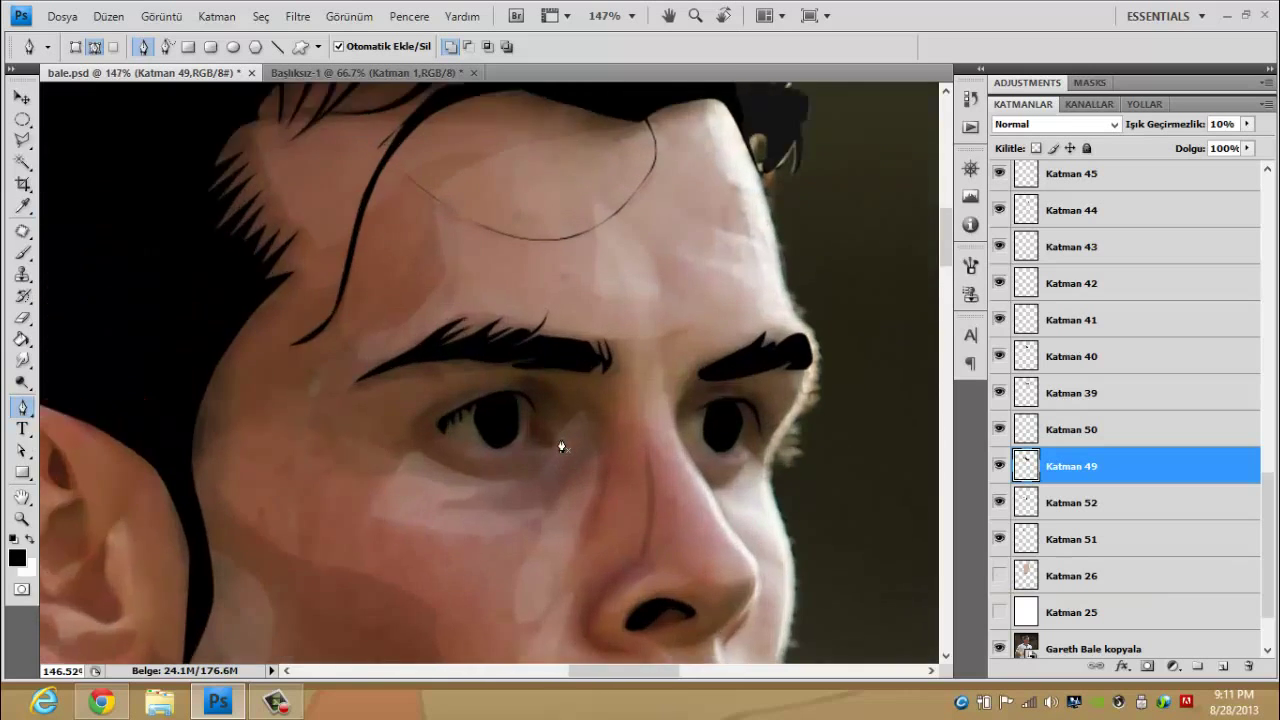
scroll(561, 447, down, 3)
click(998, 576)
click(1071, 576)
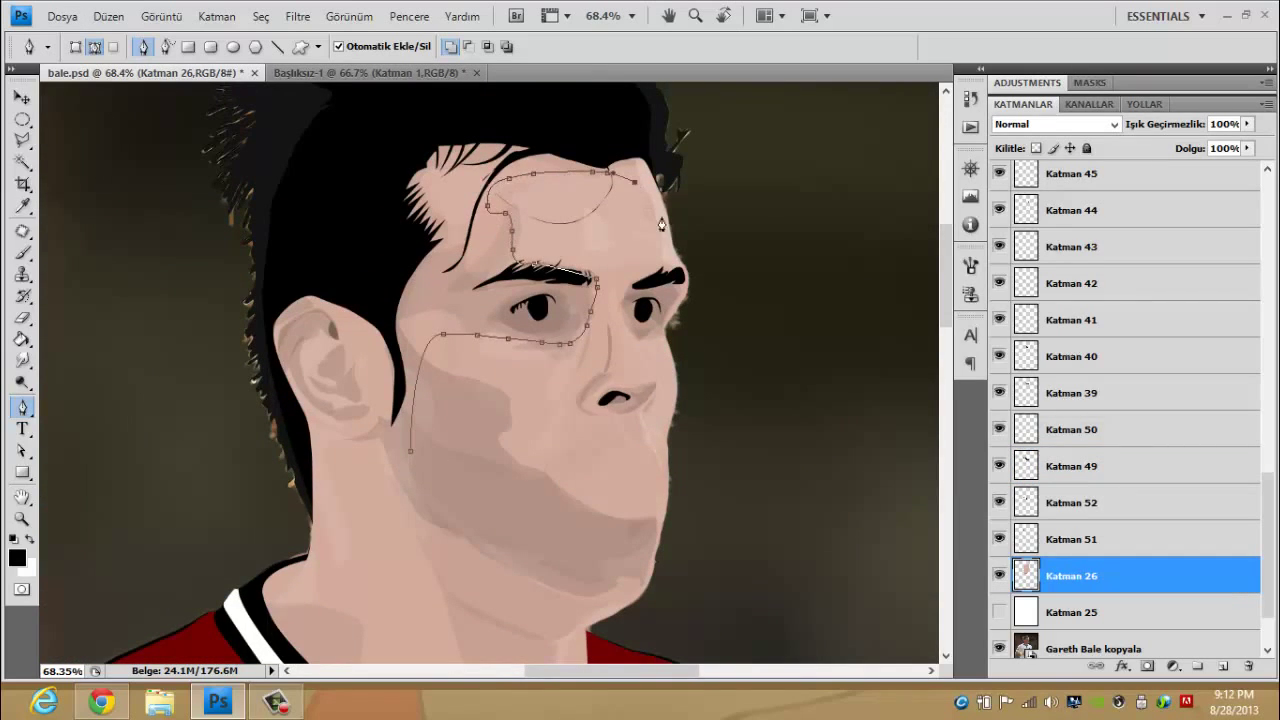
- Finish the face outline along the cheek and chin and fill it with black
click(424, 508)
drag(383, 300, 380, 283)
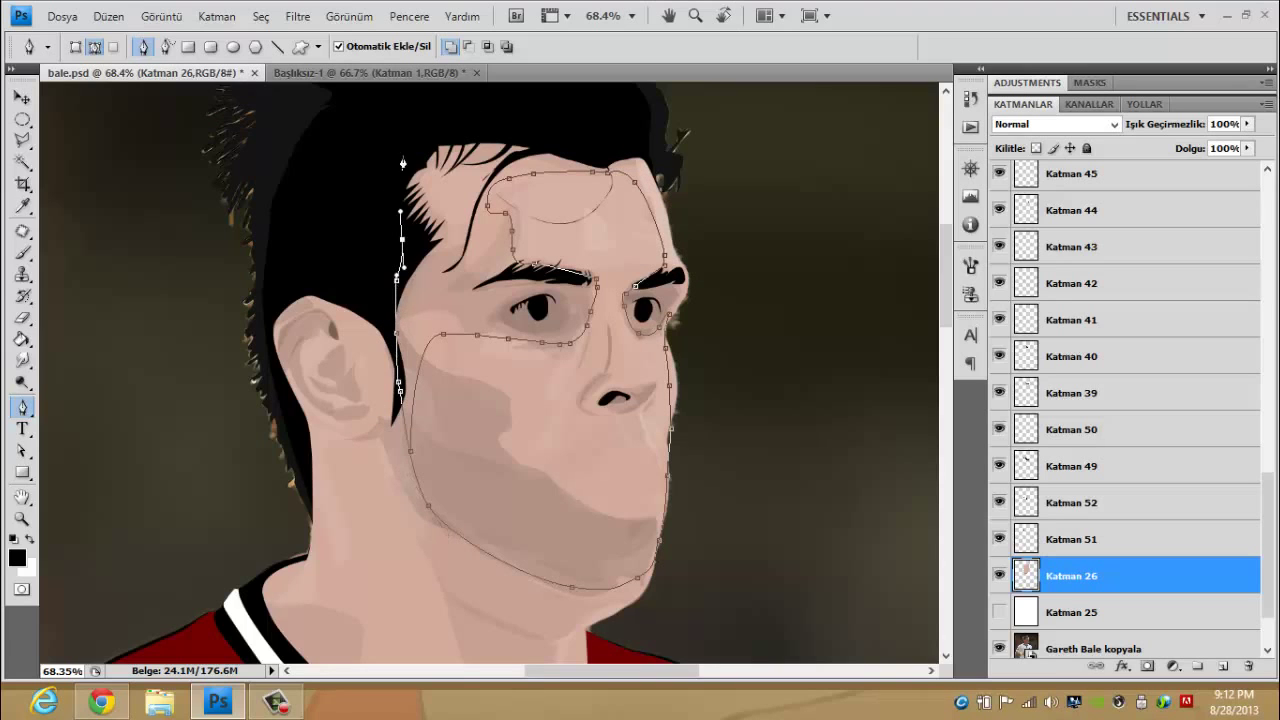
scroll(633, 318, up, 3)
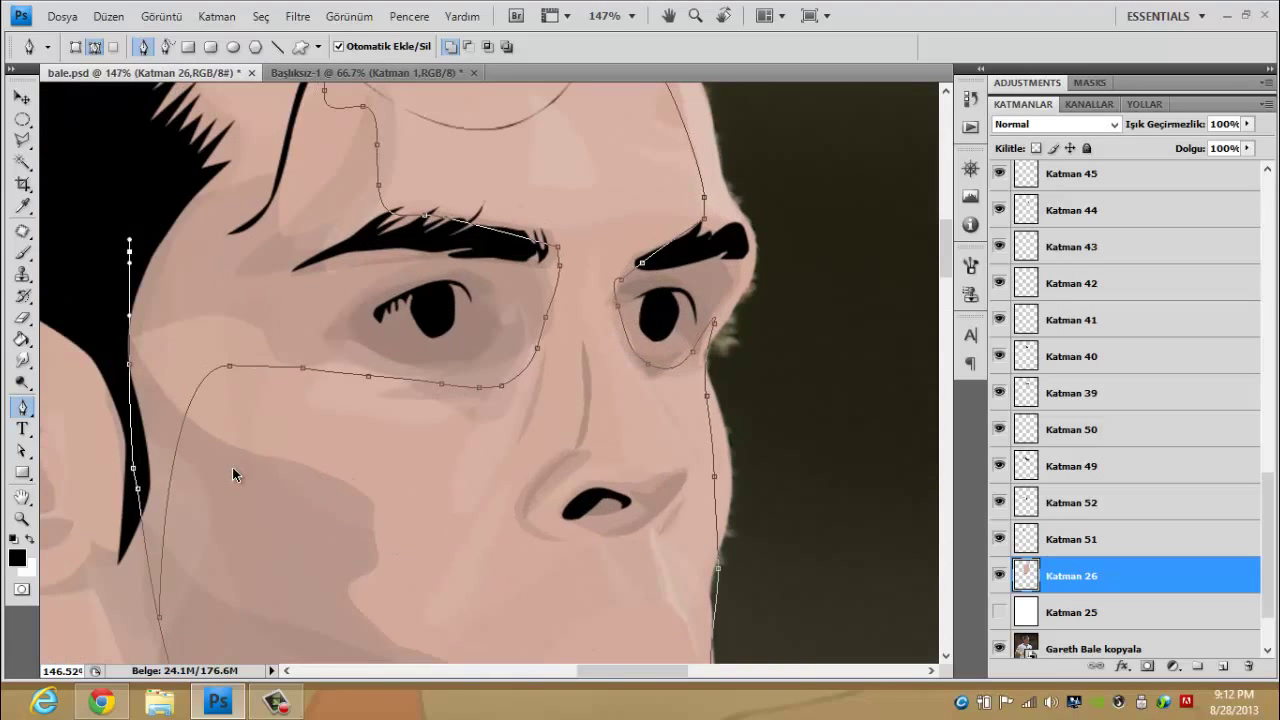
scroll(232, 467, up, 1)
right_click(360, 471)
click(474, 553)
key(Return)
- Outline the forehead and fill it with black
scroll(457, 520, down, 3)
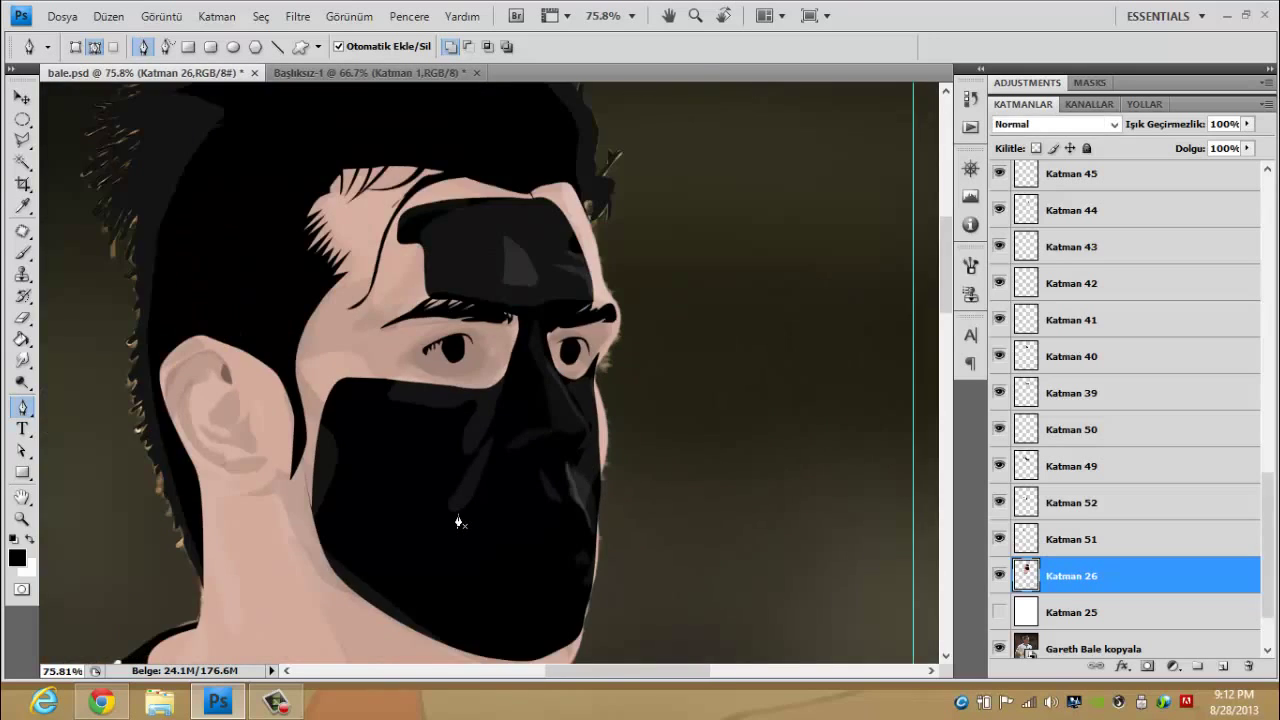
scroll(457, 520, up, 1)
scroll(444, 385, up, 2)
click(304, 240)
click(600, 150)
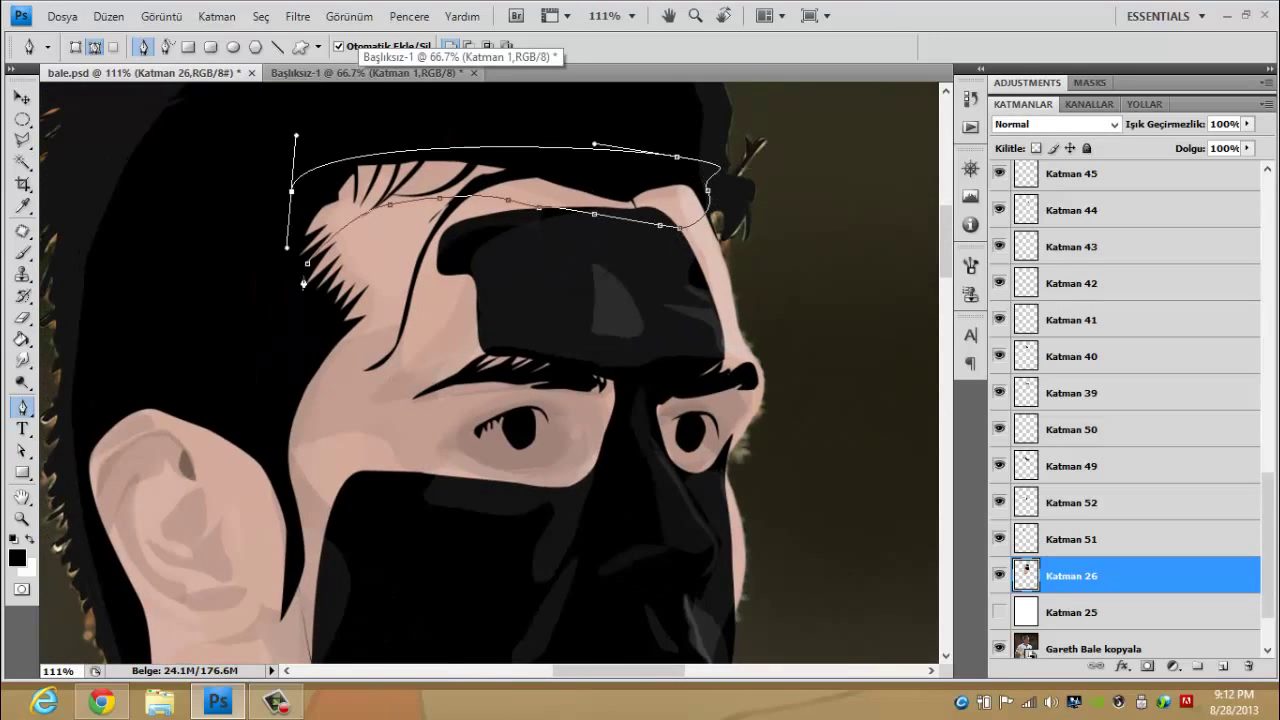
right_click(366, 302)
click(457, 409)
key(Return)
- Fill the temple outline and the right eye area outline with black
drag(333, 326, 305, 263)
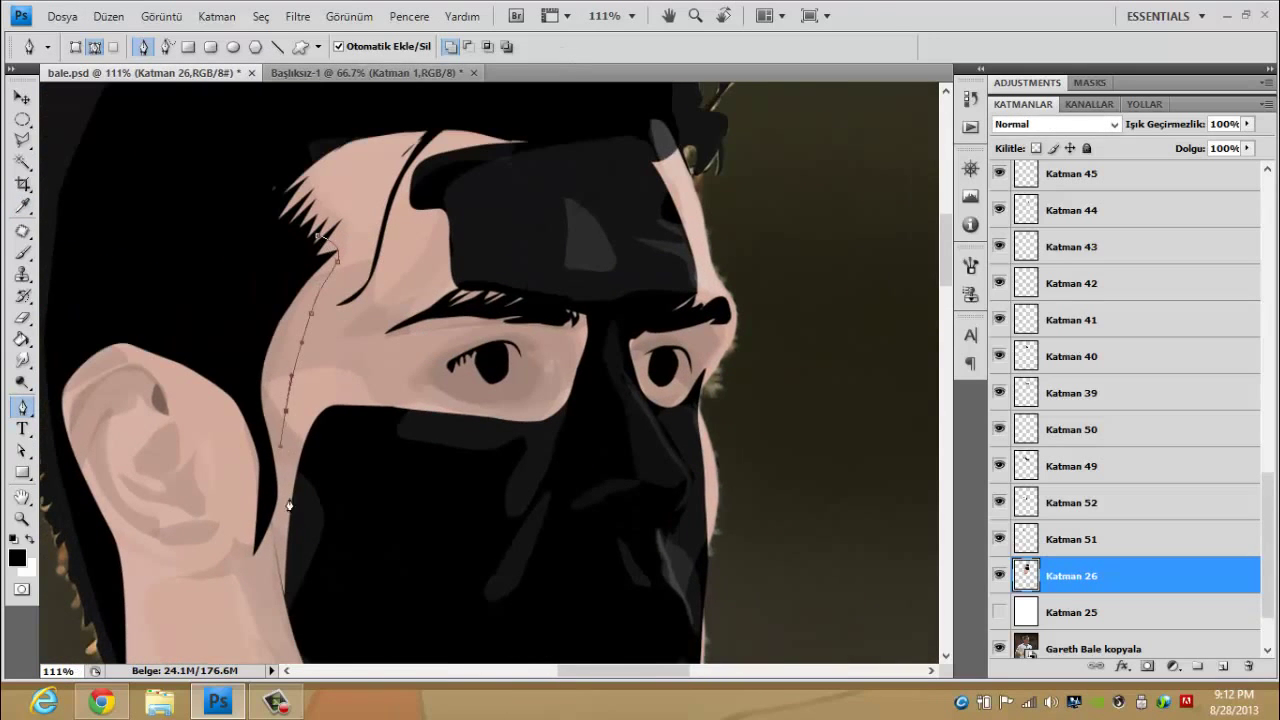
right_click(344, 247)
click(435, 354)
key(Return)
drag(718, 324, 540, 231)
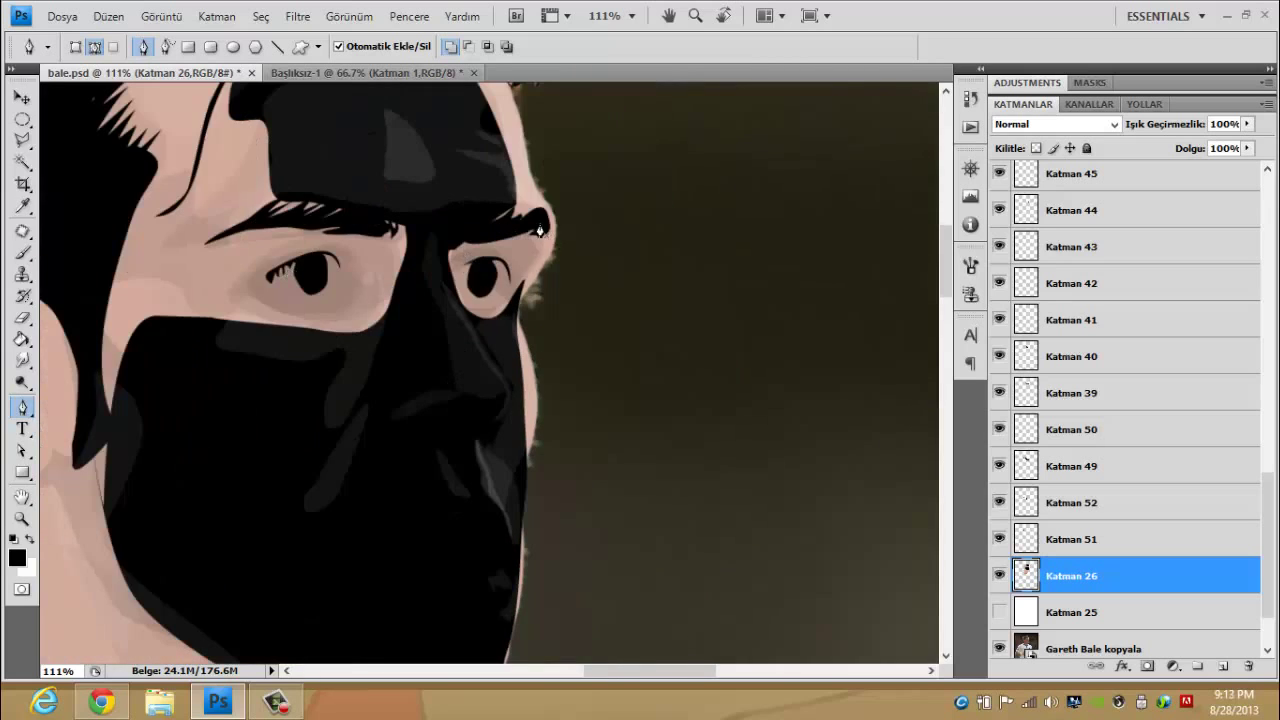
right_click(524, 231)
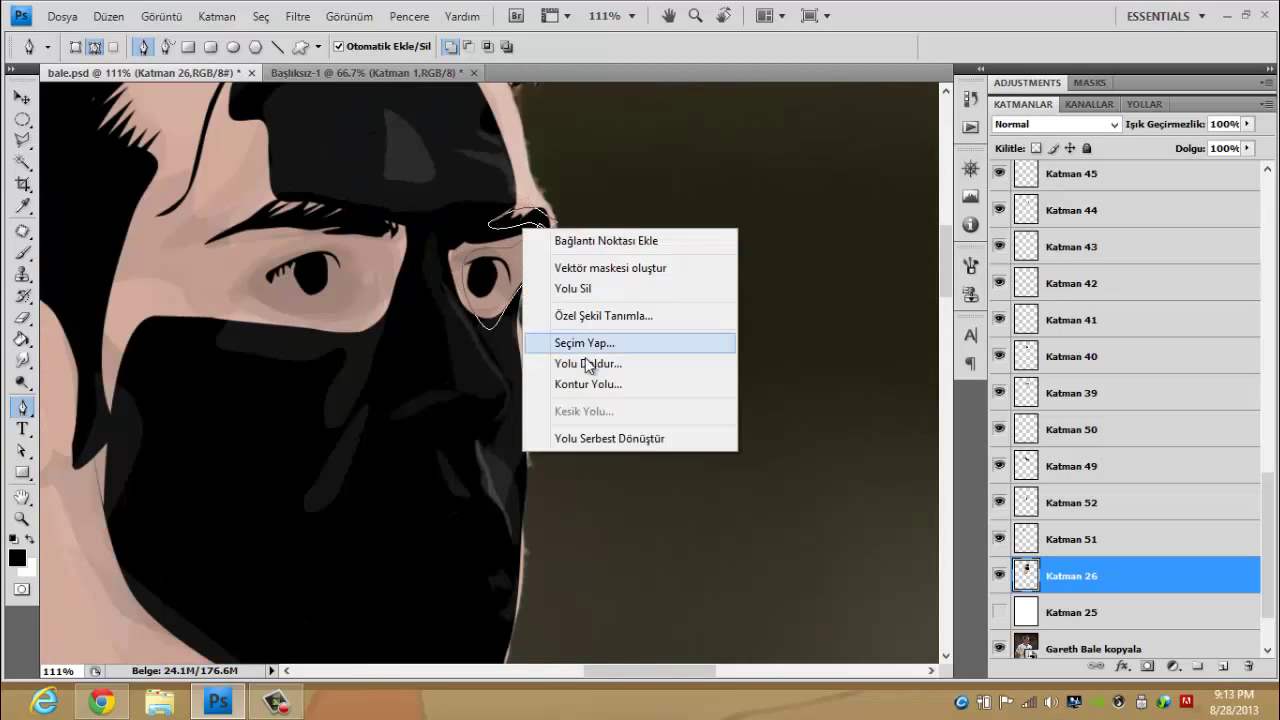
click(586, 363)
key(Return)
- Fill the outline around the left eye with black and raise layer opacity to 100%
scroll(586, 371, down, 1)
scroll(586, 371, down, 2)
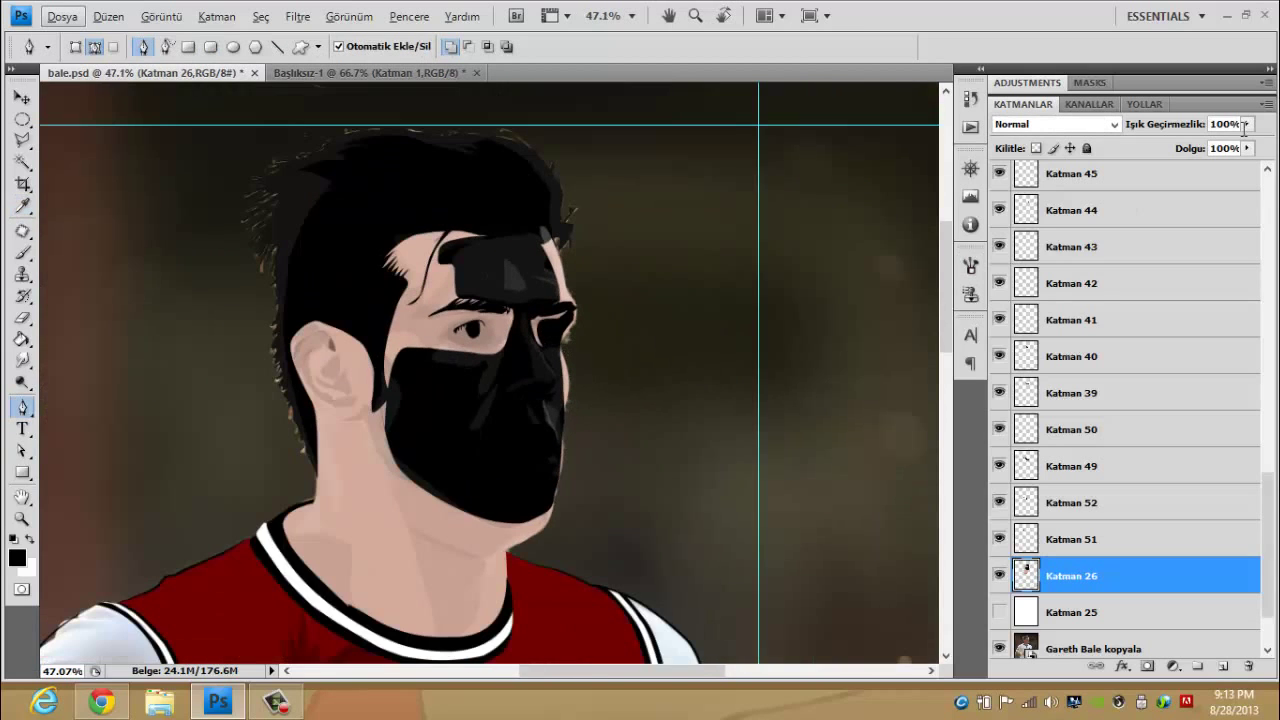
right_click(520, 345)
click(635, 471)
key(Return)
drag(1152, 137, 1214, 140)
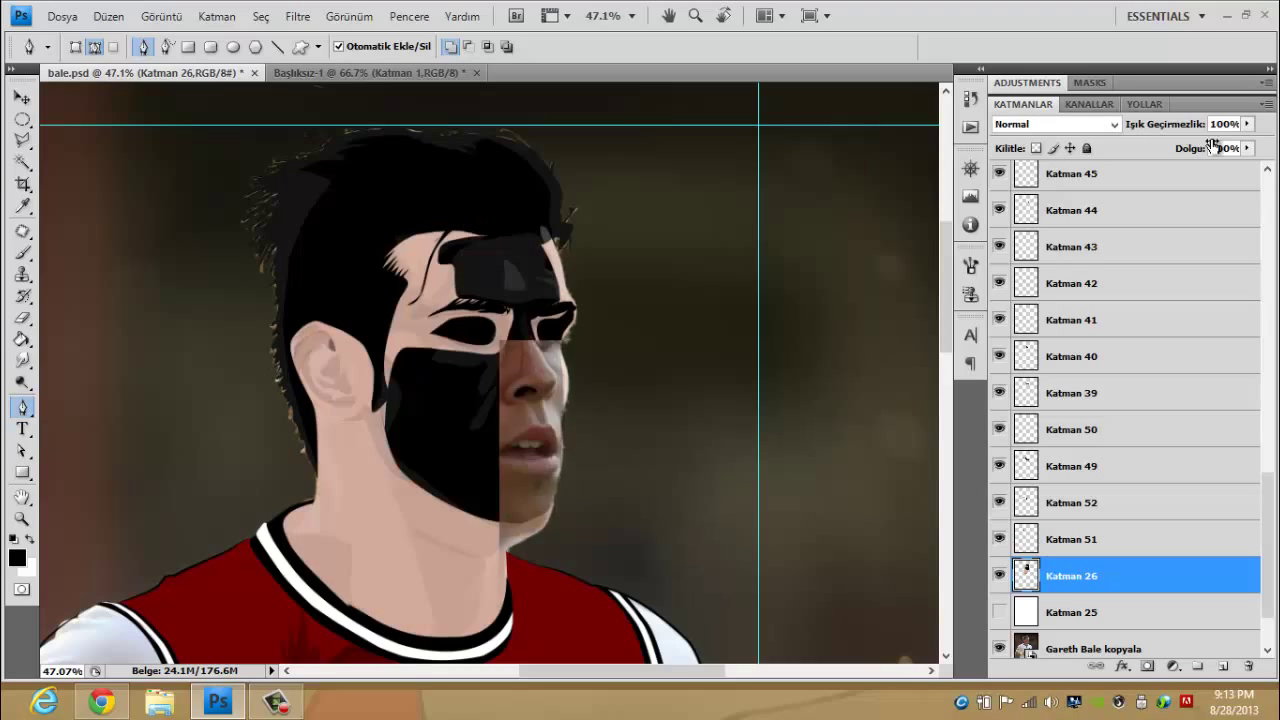
- Magic Wand the black face shape and cut it to its own layer, Katman 53
scroll(535, 326, up, 1)
click(22, 162)
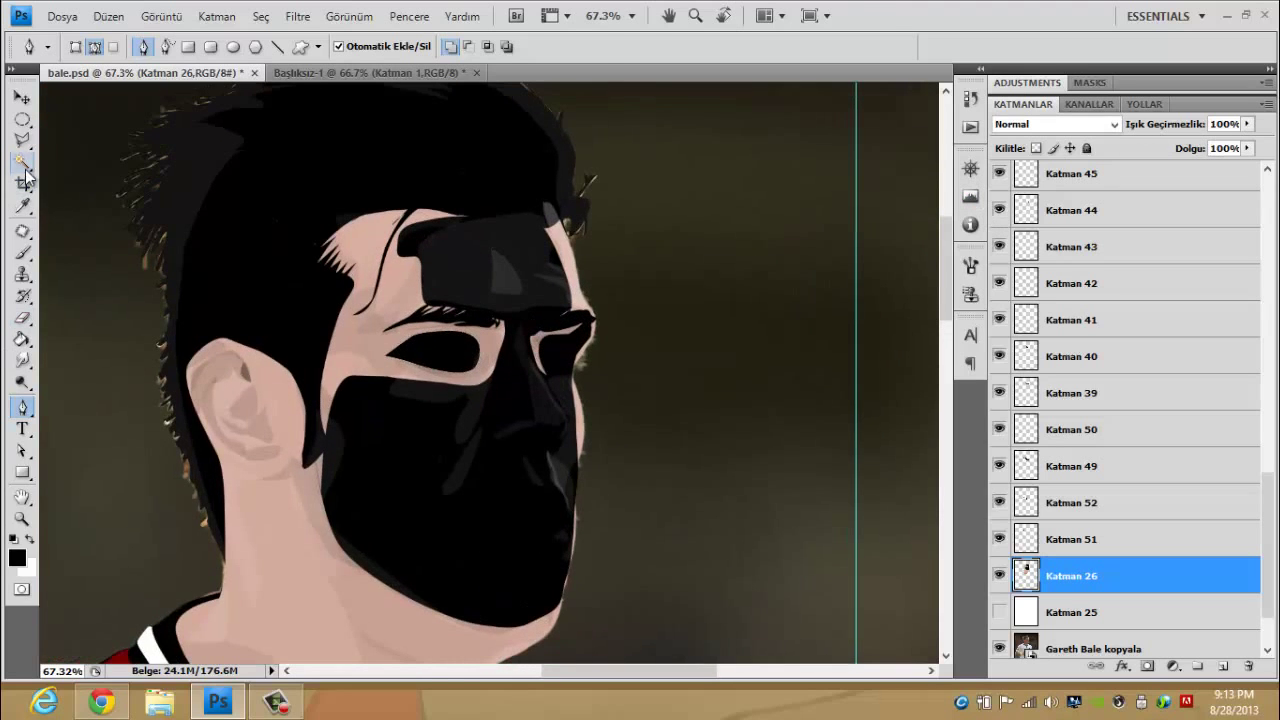
click(459, 408)
right_click(552, 400)
click(640, 336)
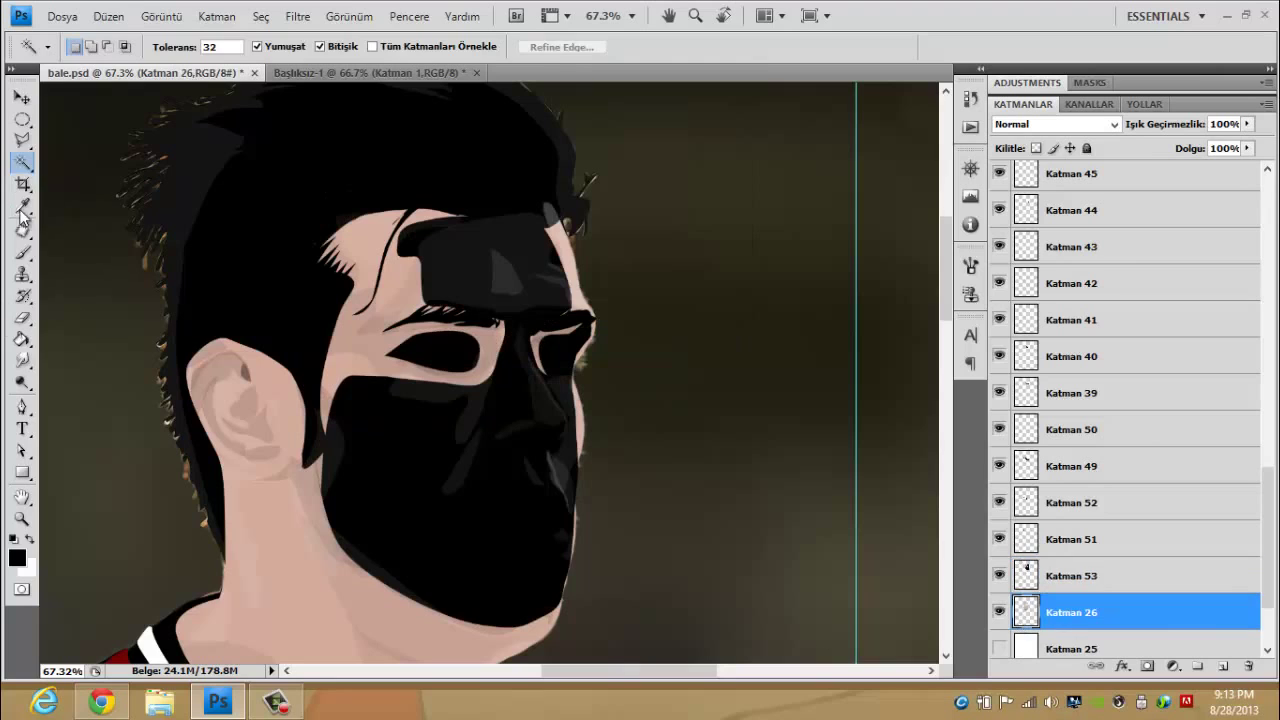
- Hide Katman 53, sample the skin tone, and brush it over forehead, cheek and chin on Katman 26
key(i)
key(b)
click(999, 575)
click(1037, 610)
right_click(543, 457)
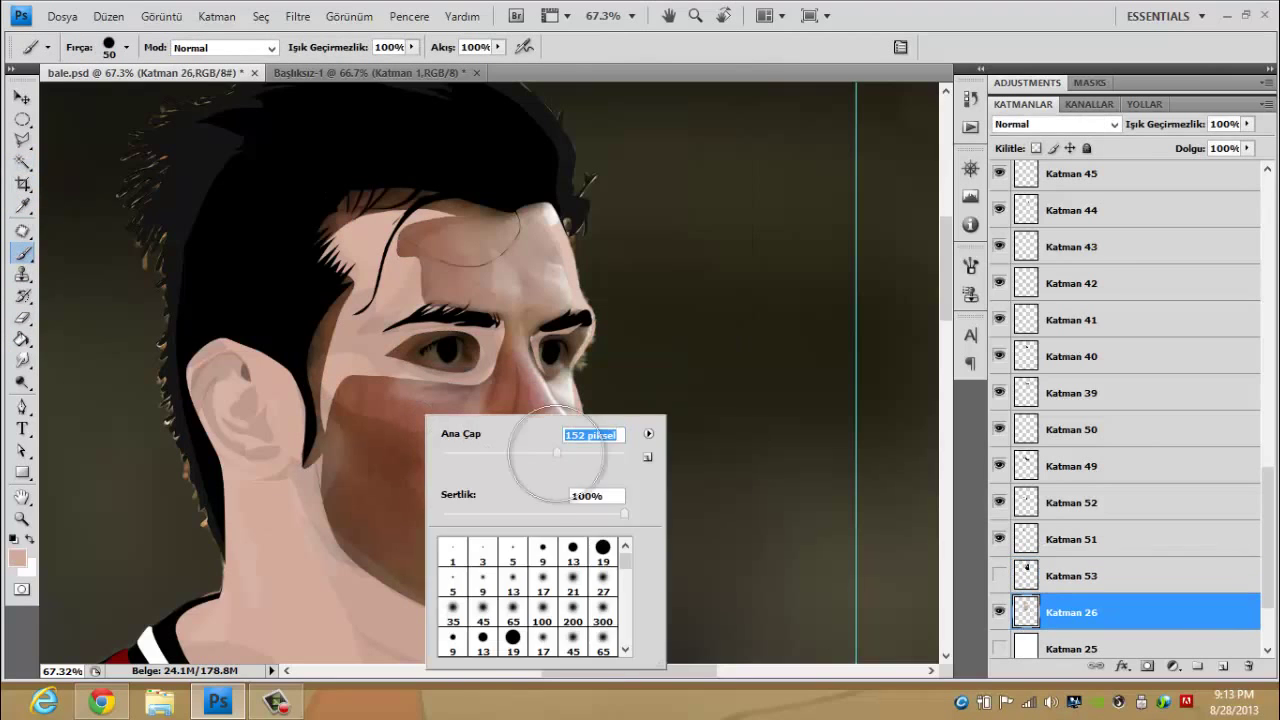
mouse_move(330, 230)
mouse_down()
mouse_move(409, 586)
mouse_move(506, 557)
mouse_move(527, 523)
mouse_move(520, 390)
mouse_move(535, 335)
mouse_move(514, 171)
mouse_up()
- Shrink the brush to 44 pixels and paint skin colour over the left eye area
scroll(511, 319, up, 2)
right_click(640, 390)
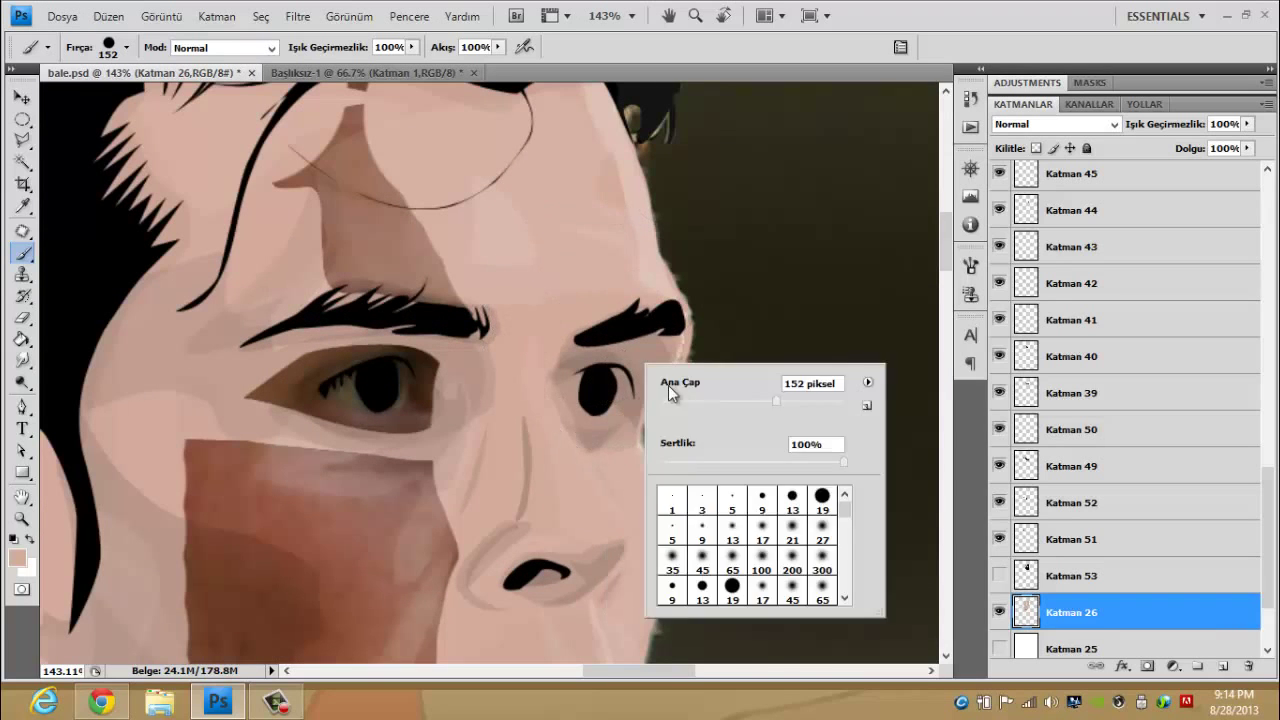
click(674, 397)
key(Return)
mouse_move(430, 400)
mouse_down()
mouse_move(371, 380)
mouse_move(355, 328)
mouse_up()
scroll(355, 328, down, 2)
right_click(371, 345)
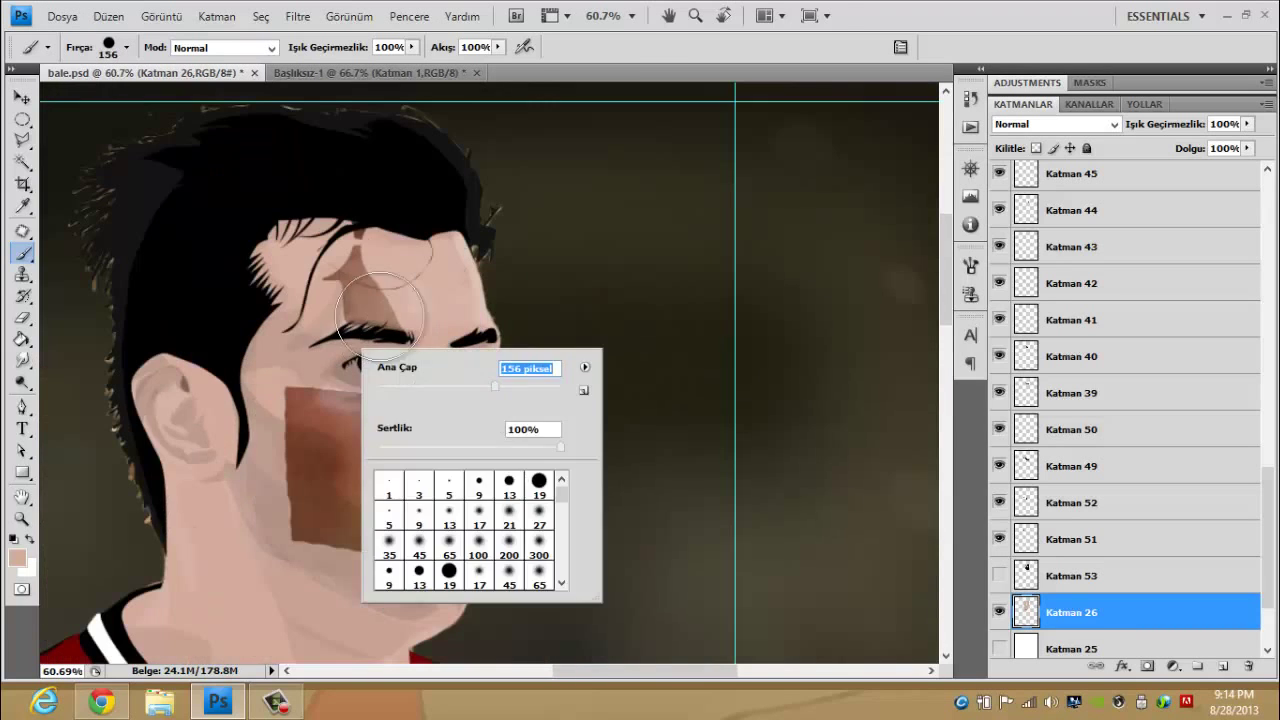
key(Return)
- Show Katman 53 at 7% opacity and add a new layer, Katman 54
scroll(257, 500, down, 1)
scroll(257, 500, up, 1)
click(999, 575)
click(1180, 570)
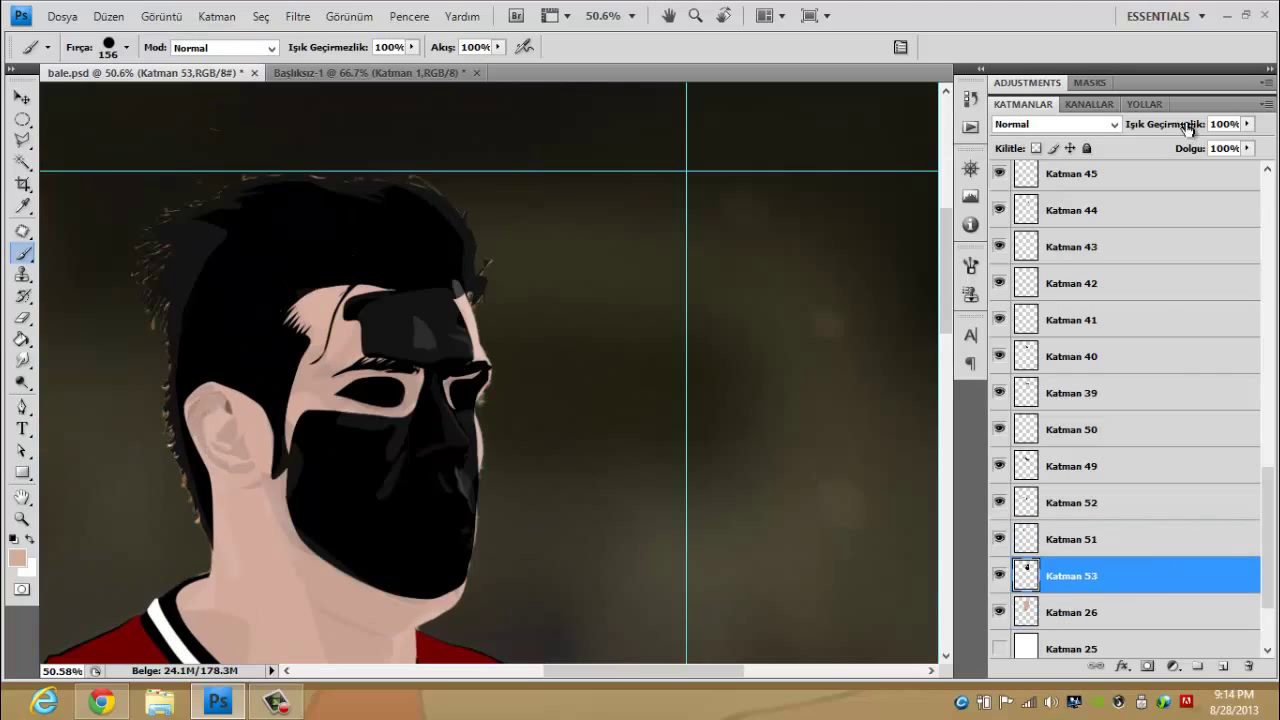
drag(1190, 125, 1105, 150)
scroll(275, 487, up, 1)
scroll(275, 487, up, 1)
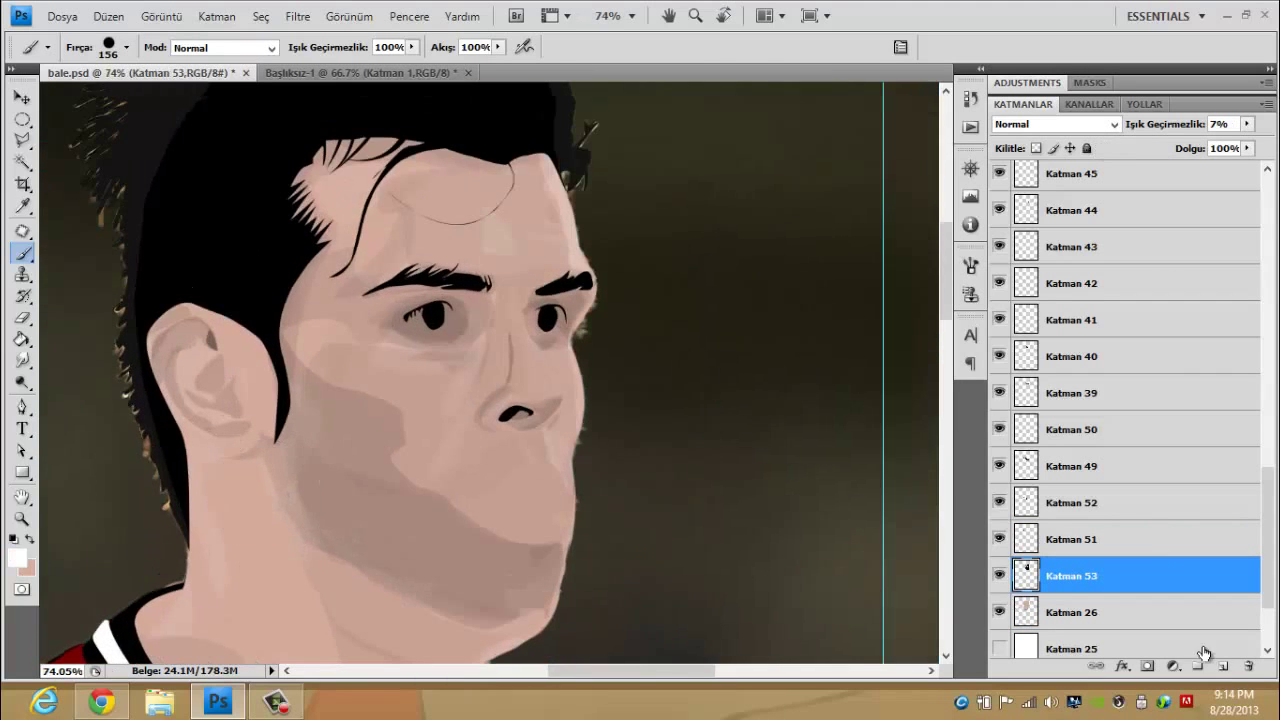
key(ctrl+shift+alt+n)
- On a new layer, pen-trace highlight shapes under the eye and on the chin
key(x)
key(p)
scroll(391, 408, up, 1)
scroll(366, 421, up, 1)
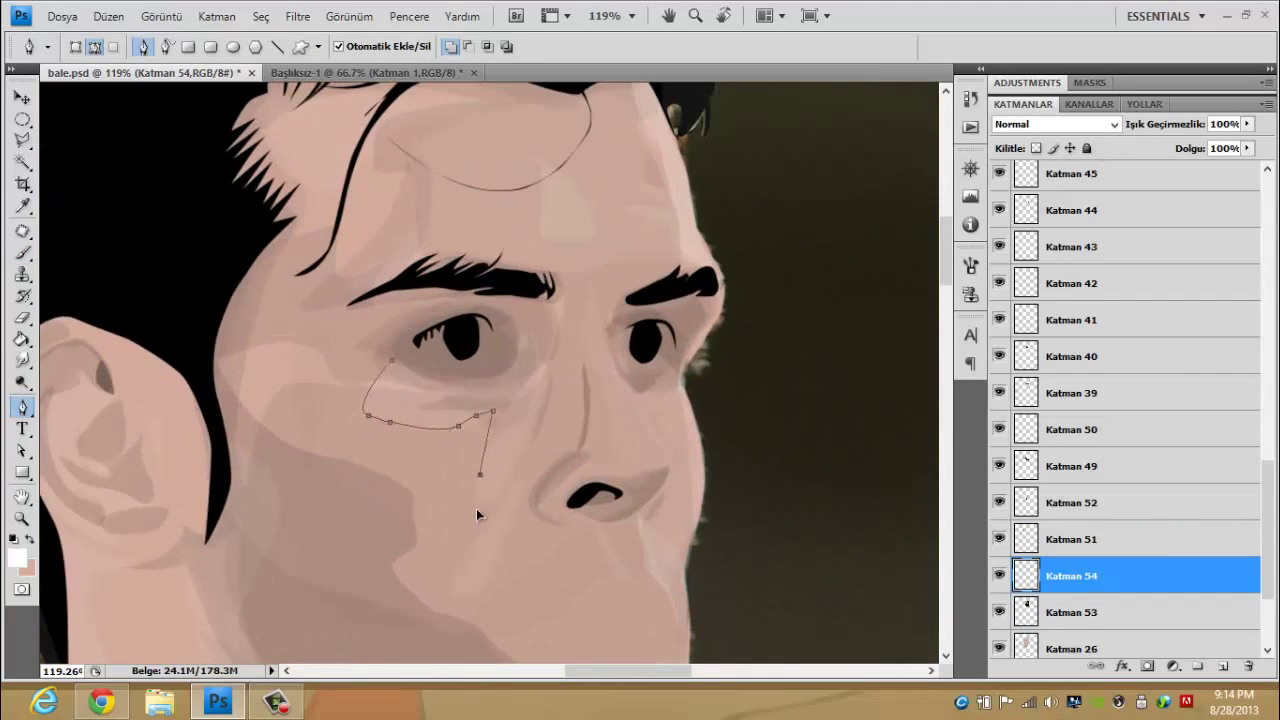
scroll(564, 413, up, 1)
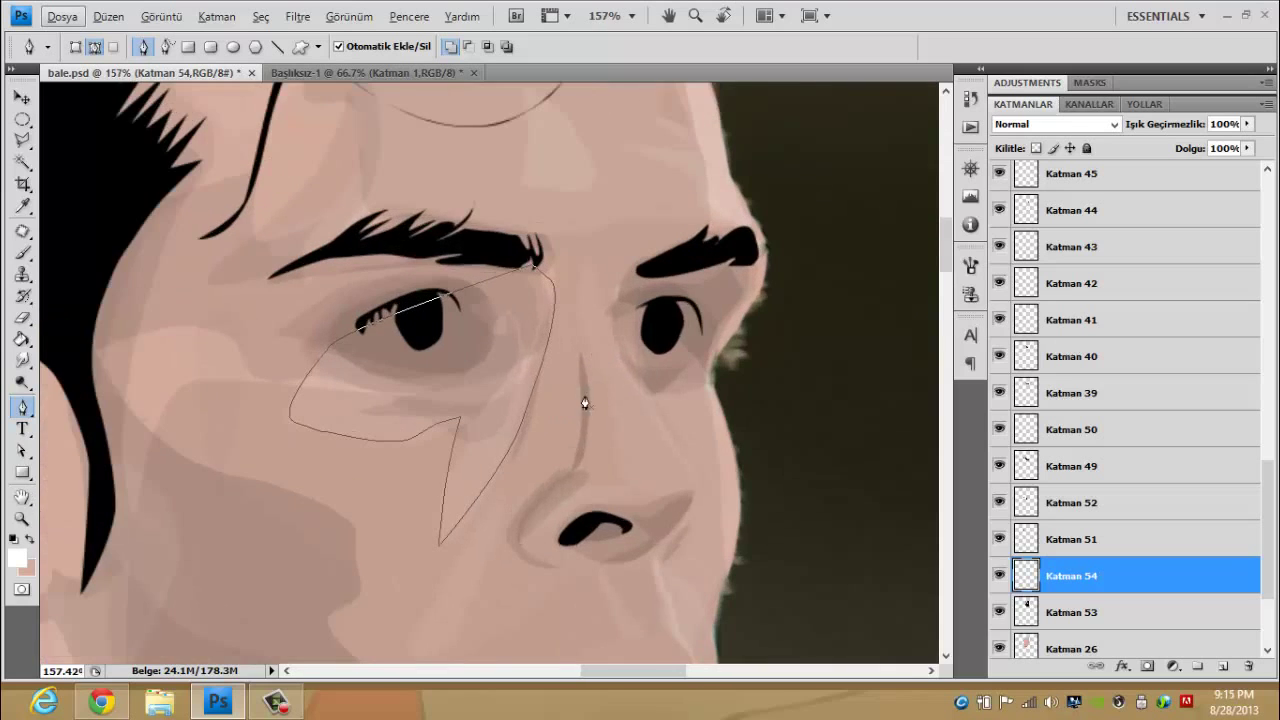
alt+click(498, 478)
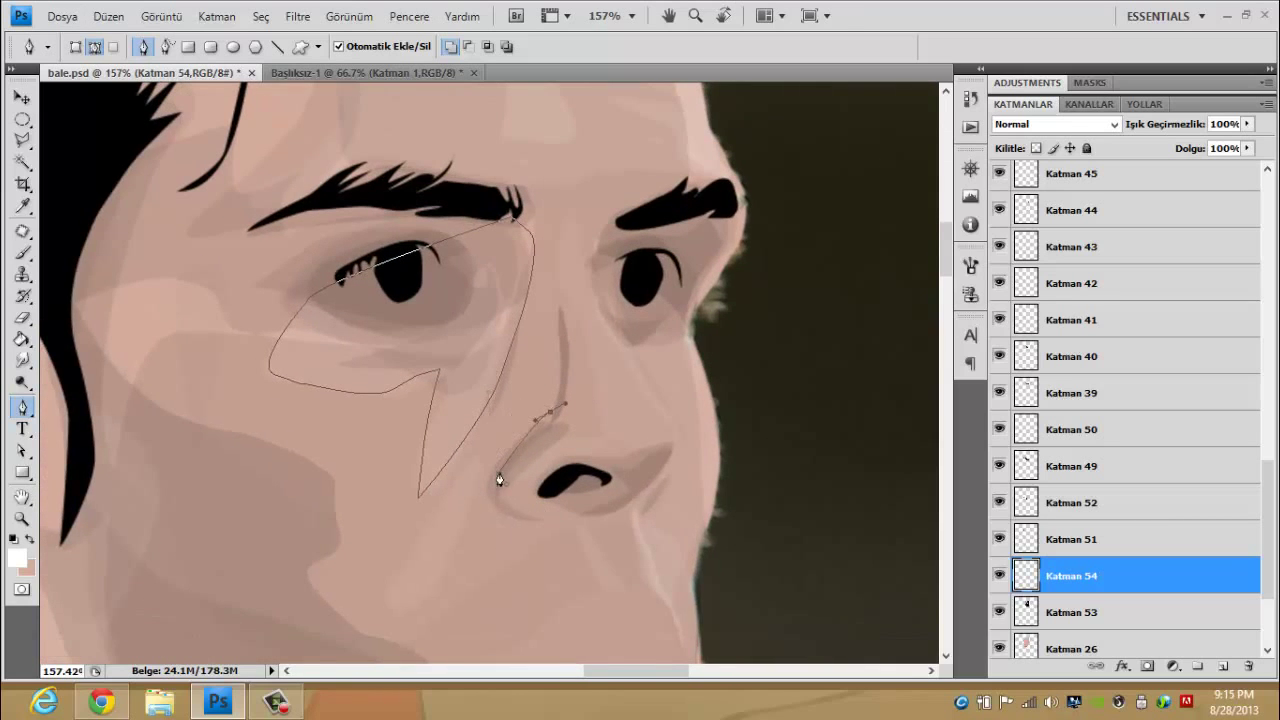
scroll(499, 479, down, 1)
scroll(463, 400, down, 2)
scroll(491, 463, up, 2)
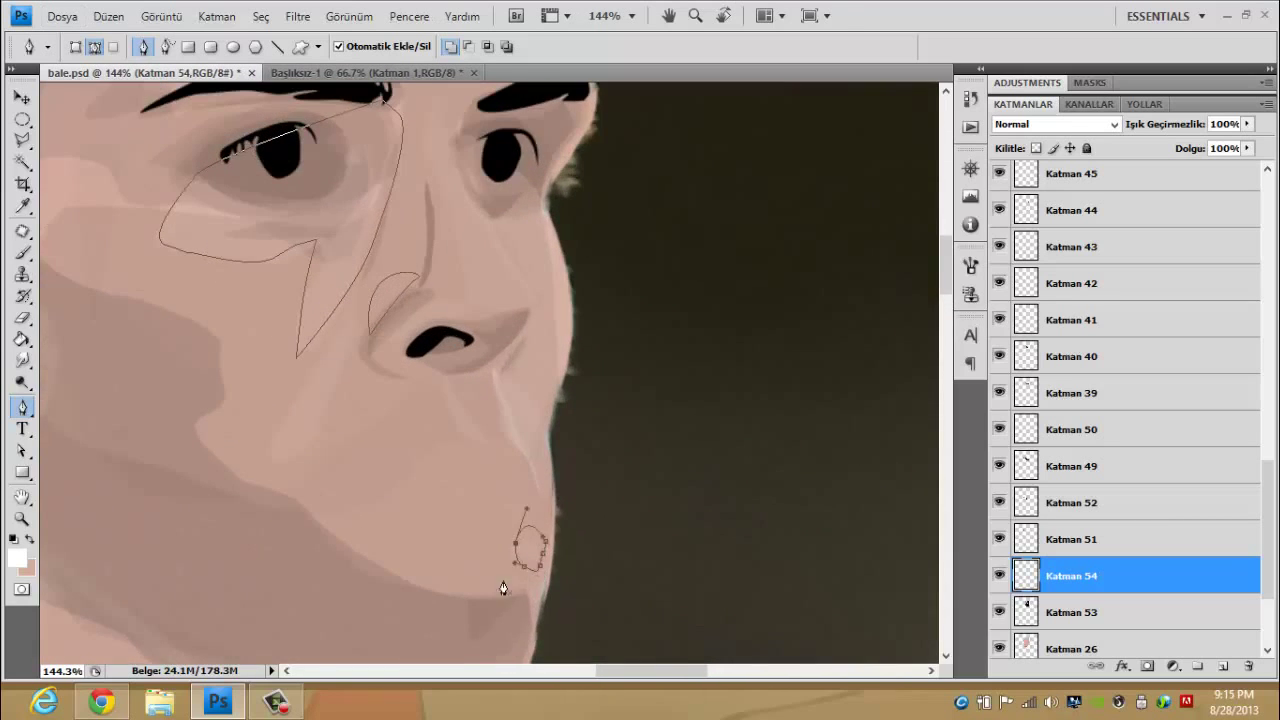
scroll(503, 588, down, 3)
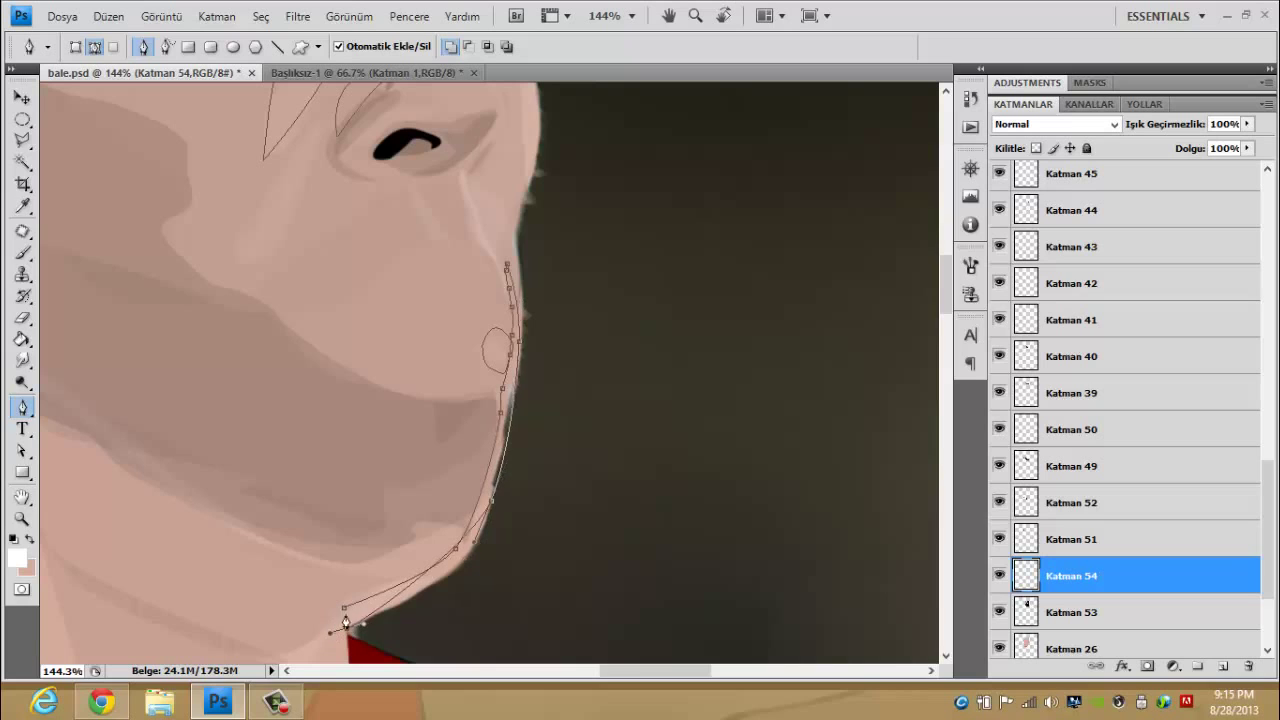
- Fill the chin and eye outlines with white and lower the layer opacity to 0%
right_click(494, 372)
click(674, 483)
key(0)
key(9)
scroll(612, 434, down, 5)
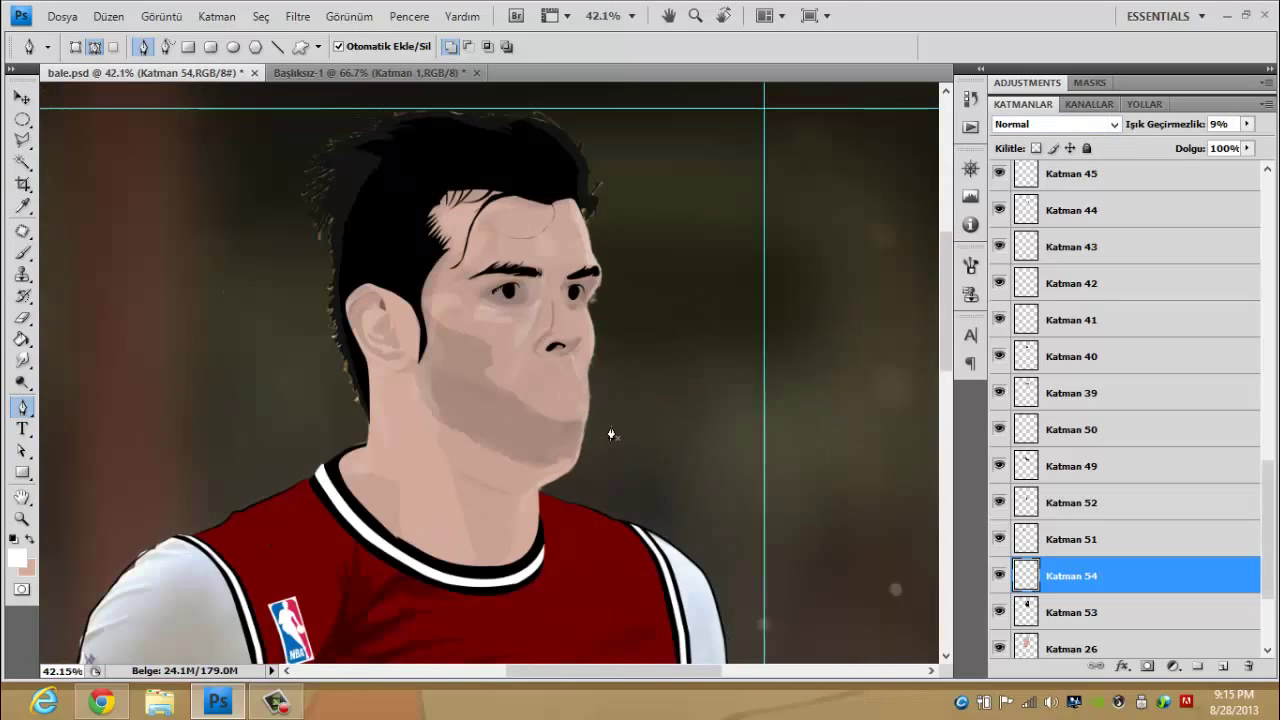
drag(1200, 124, 1183, 126)
- Pen-trace the face's right edge from the forehead down the cheek to the chin
scroll(594, 263, up, 1)
scroll(469, 250, up, 2)
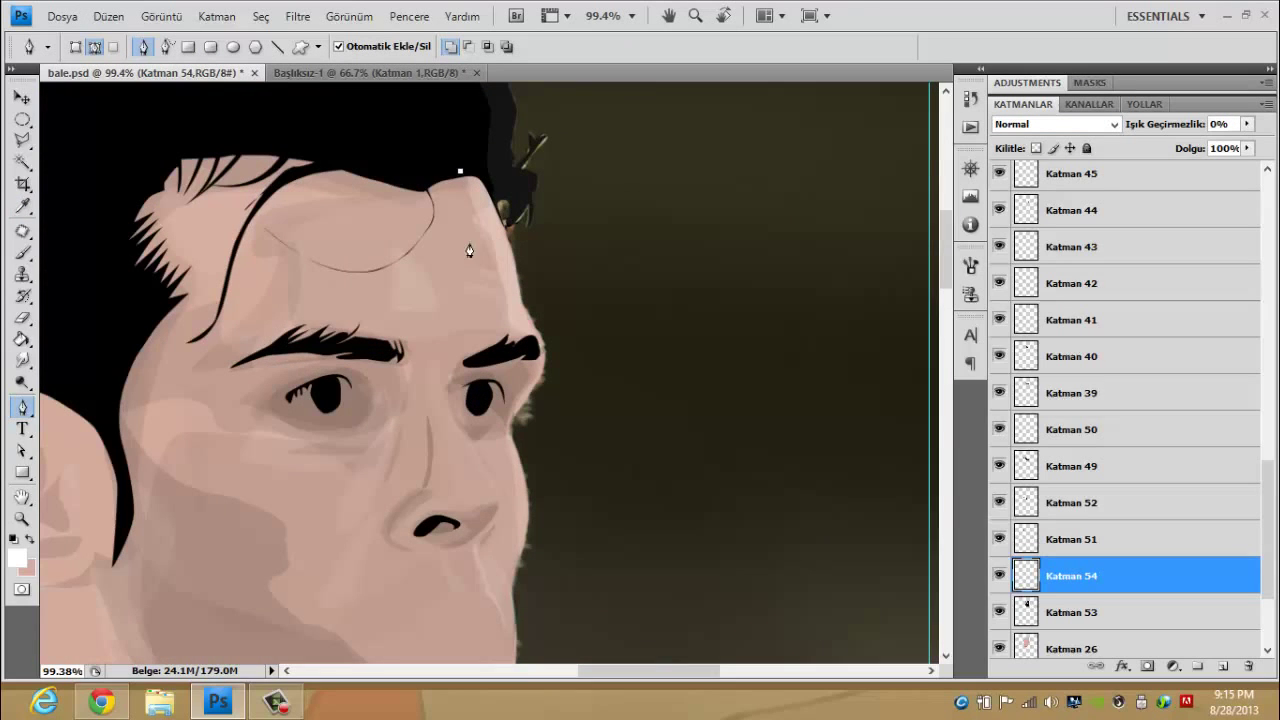
click(502, 442)
scroll(505, 380, down, 3)
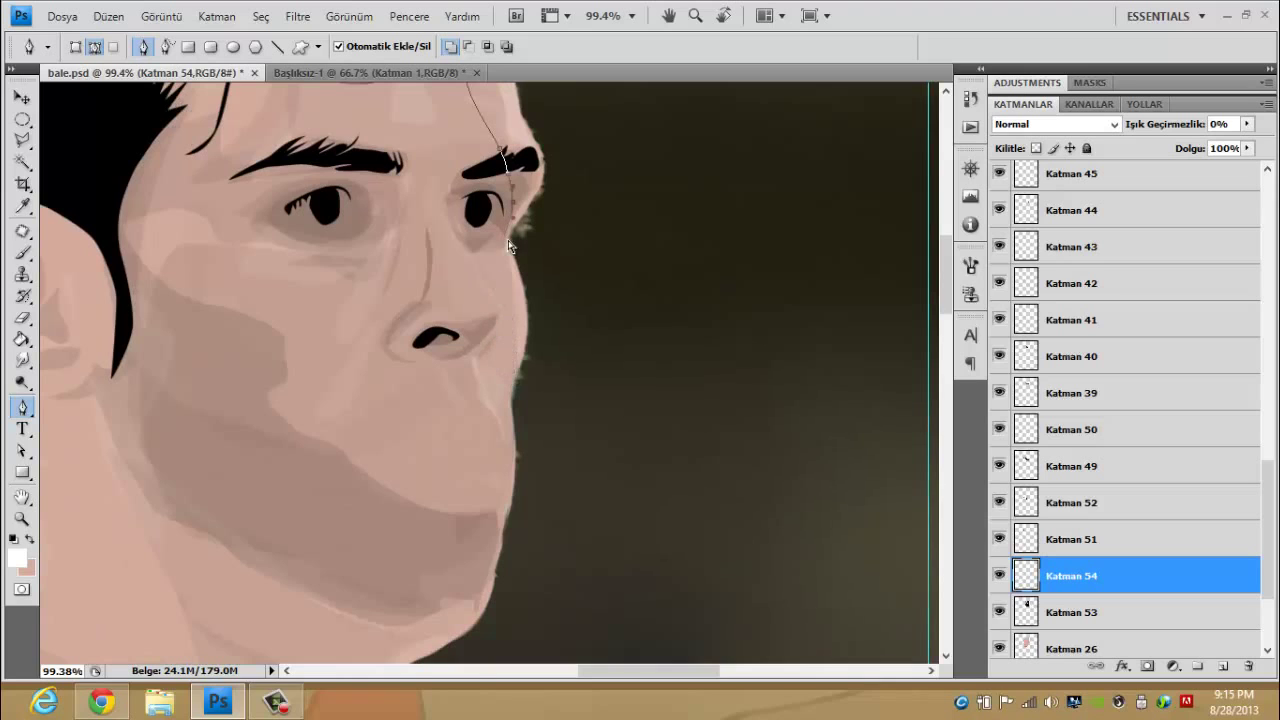
drag(528, 152, 542, 173)
scroll(560, 300, up, 3)
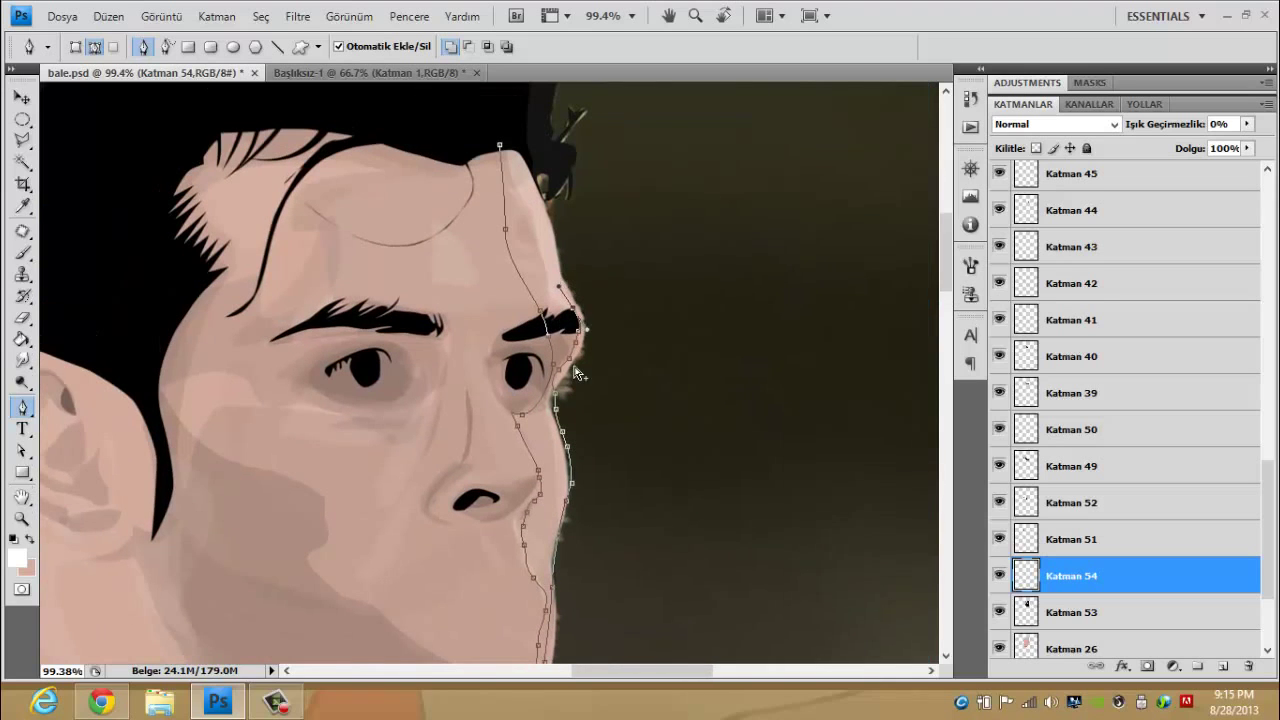
right_click(503, 157)
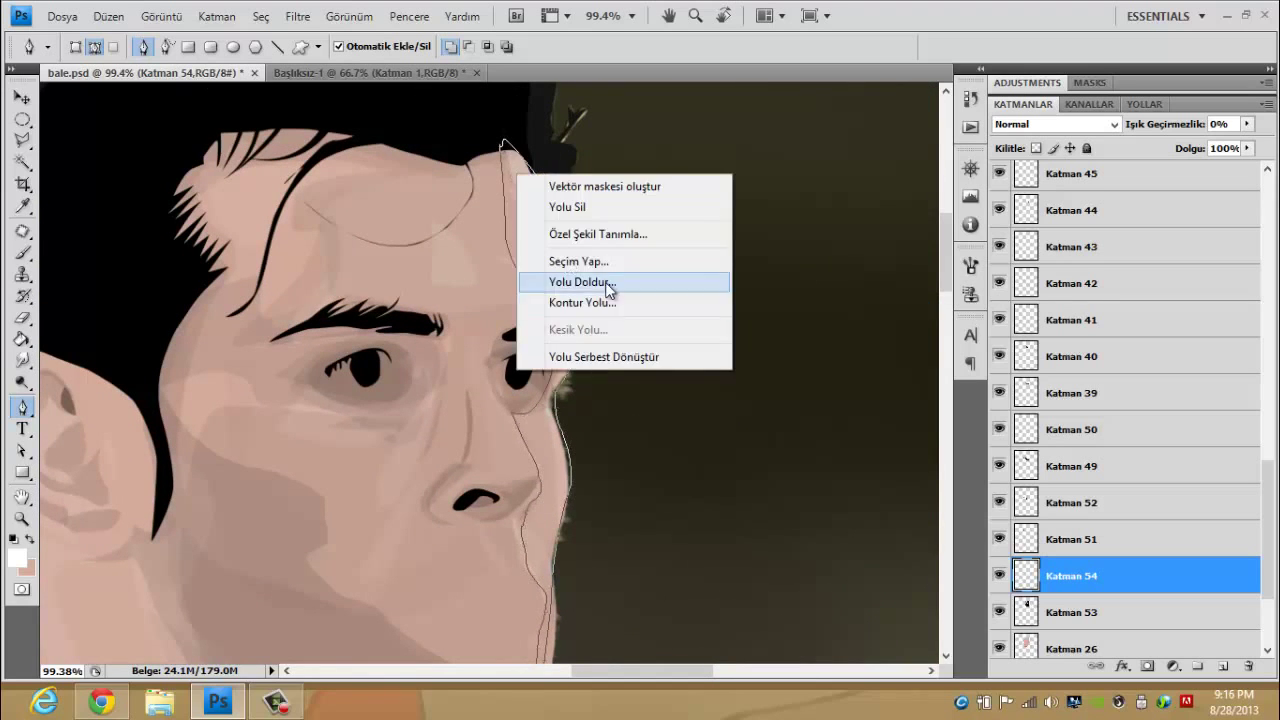